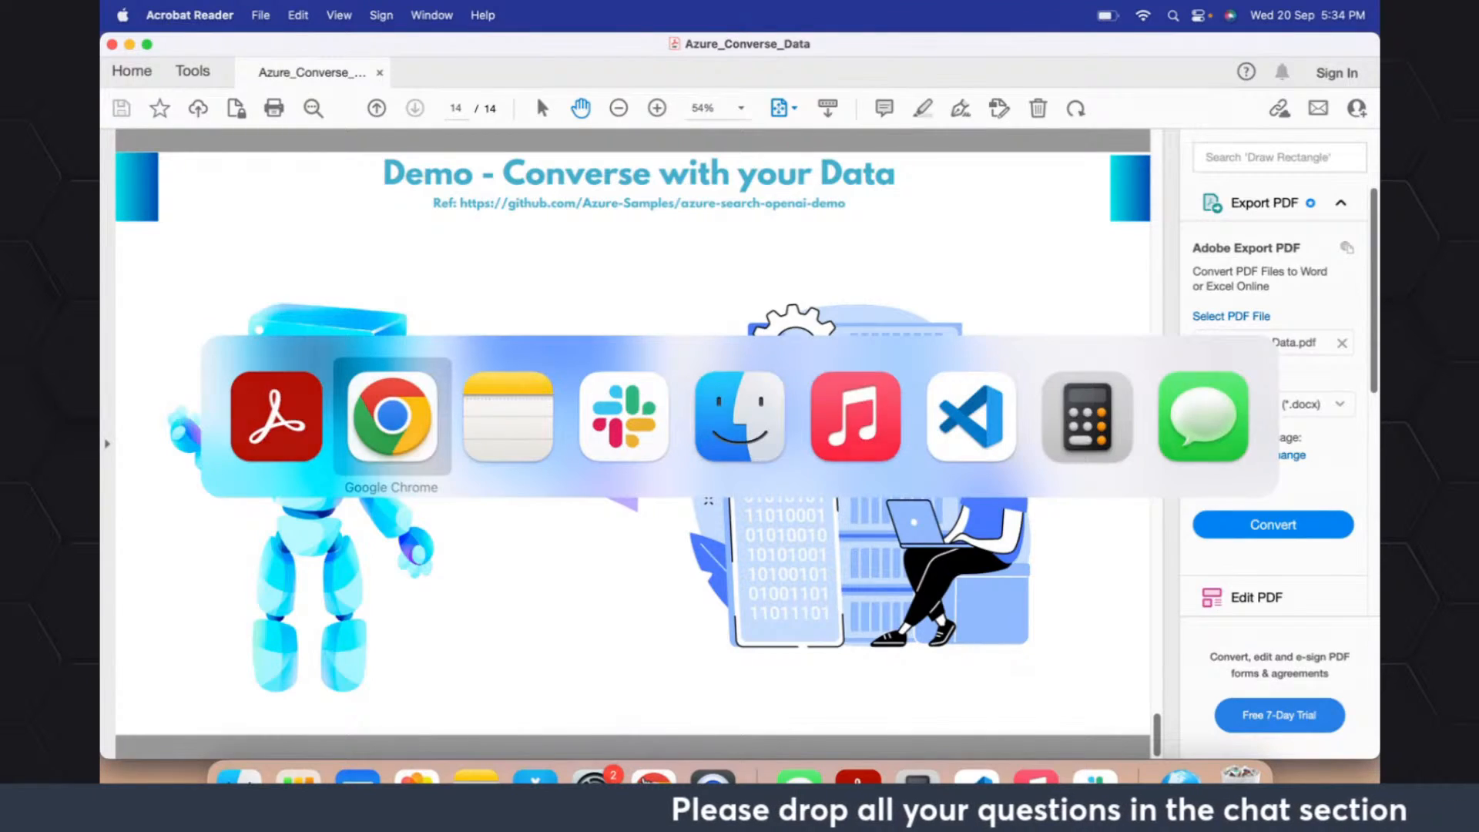
- Switch to Chrome and open the deployed backend endpoint URL from the Codespaces terminal output in a new browser tab
key(super+Tab)
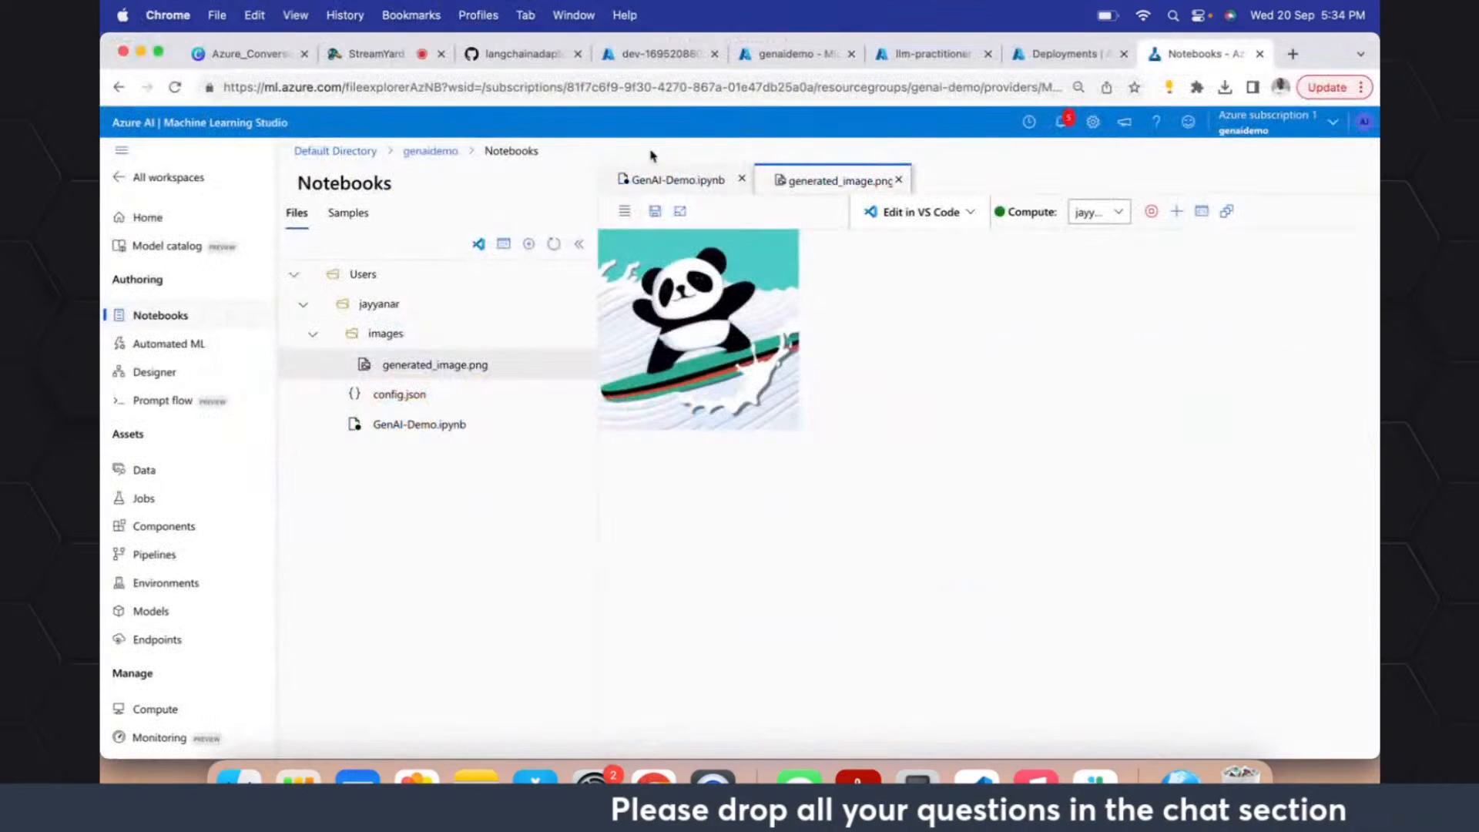
click(527, 63)
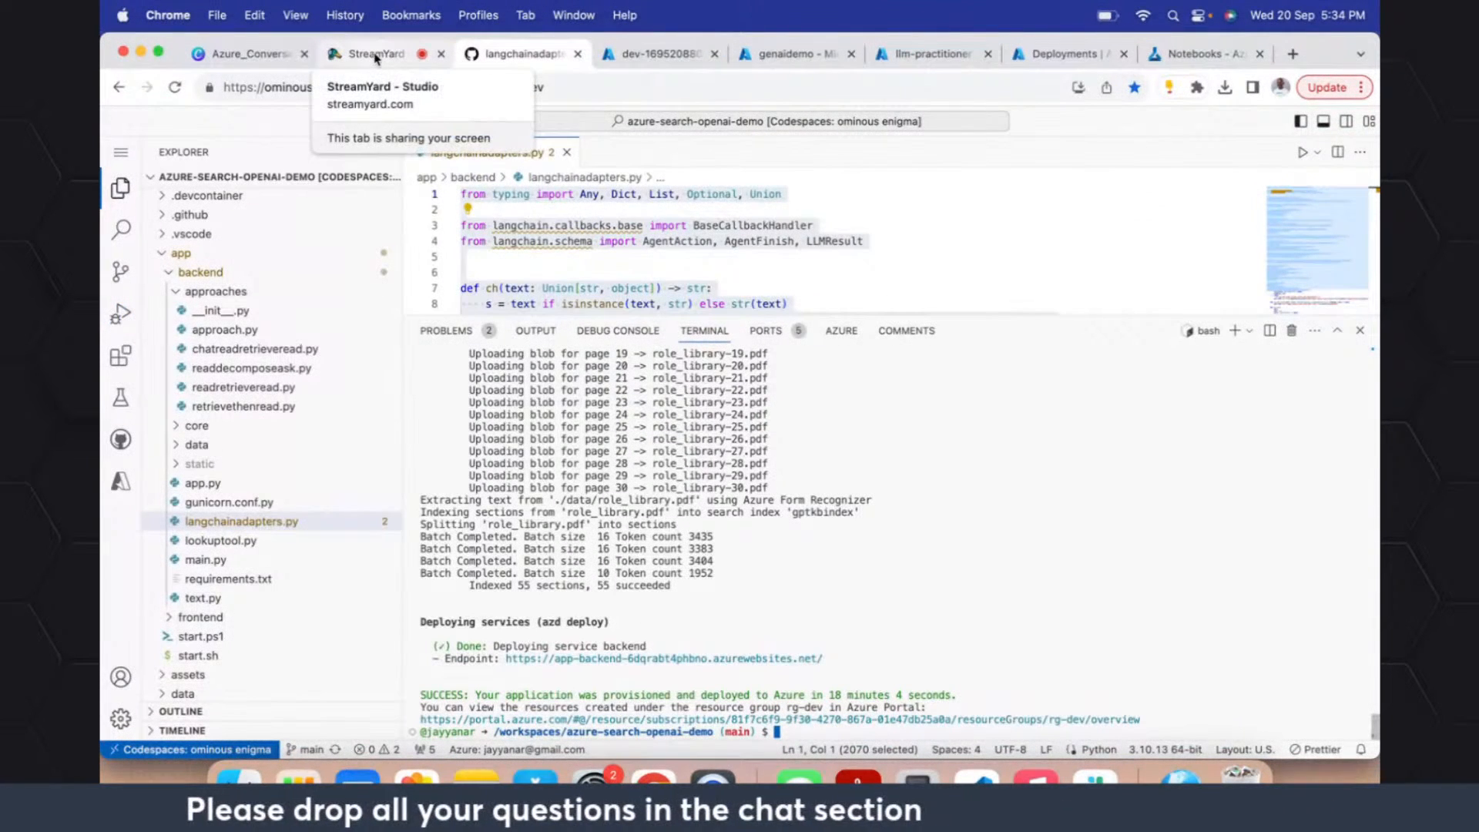
drag(840, 659, 508, 661)
key(super+c)
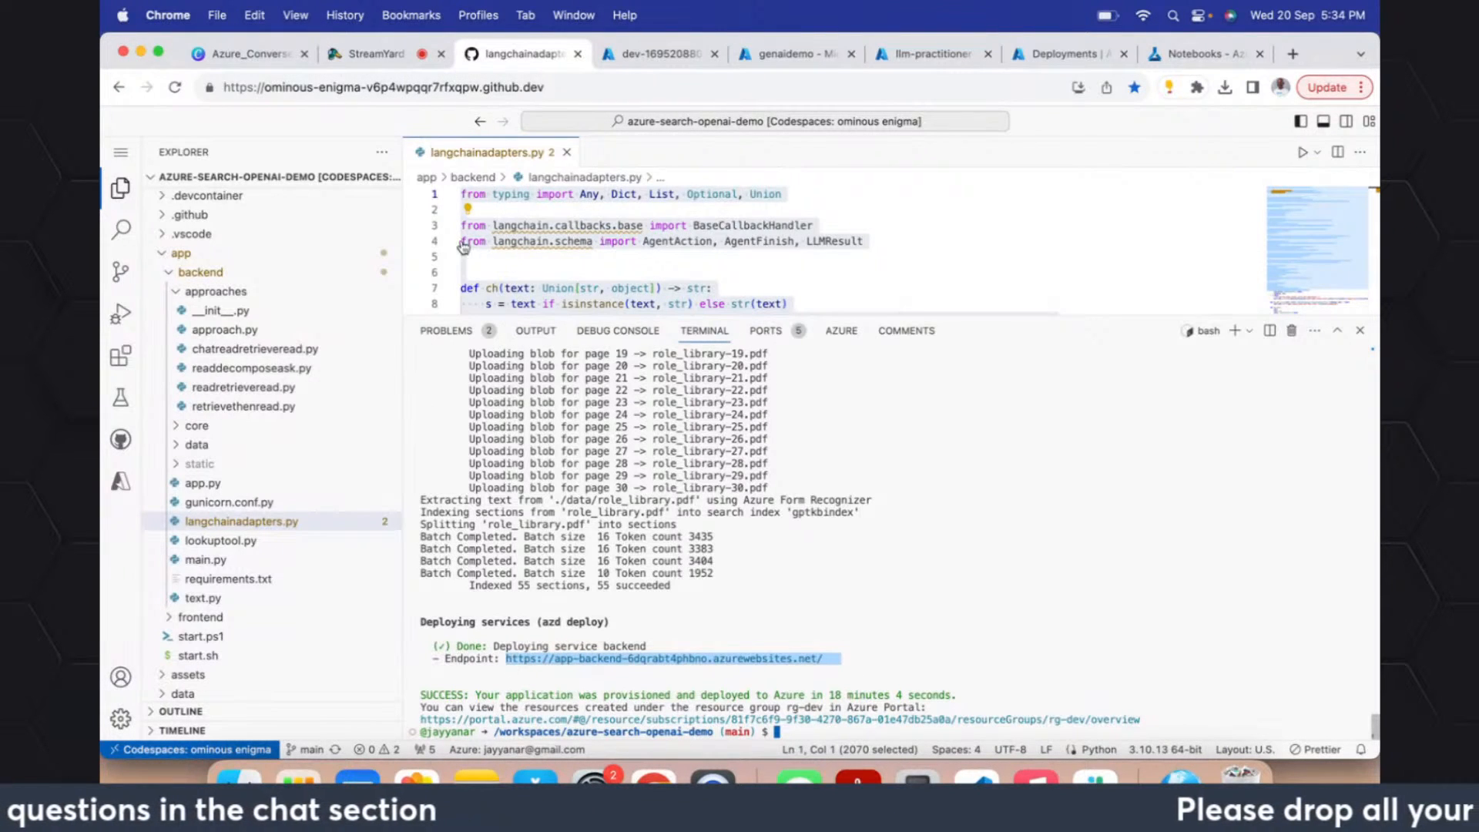
click(1295, 54)
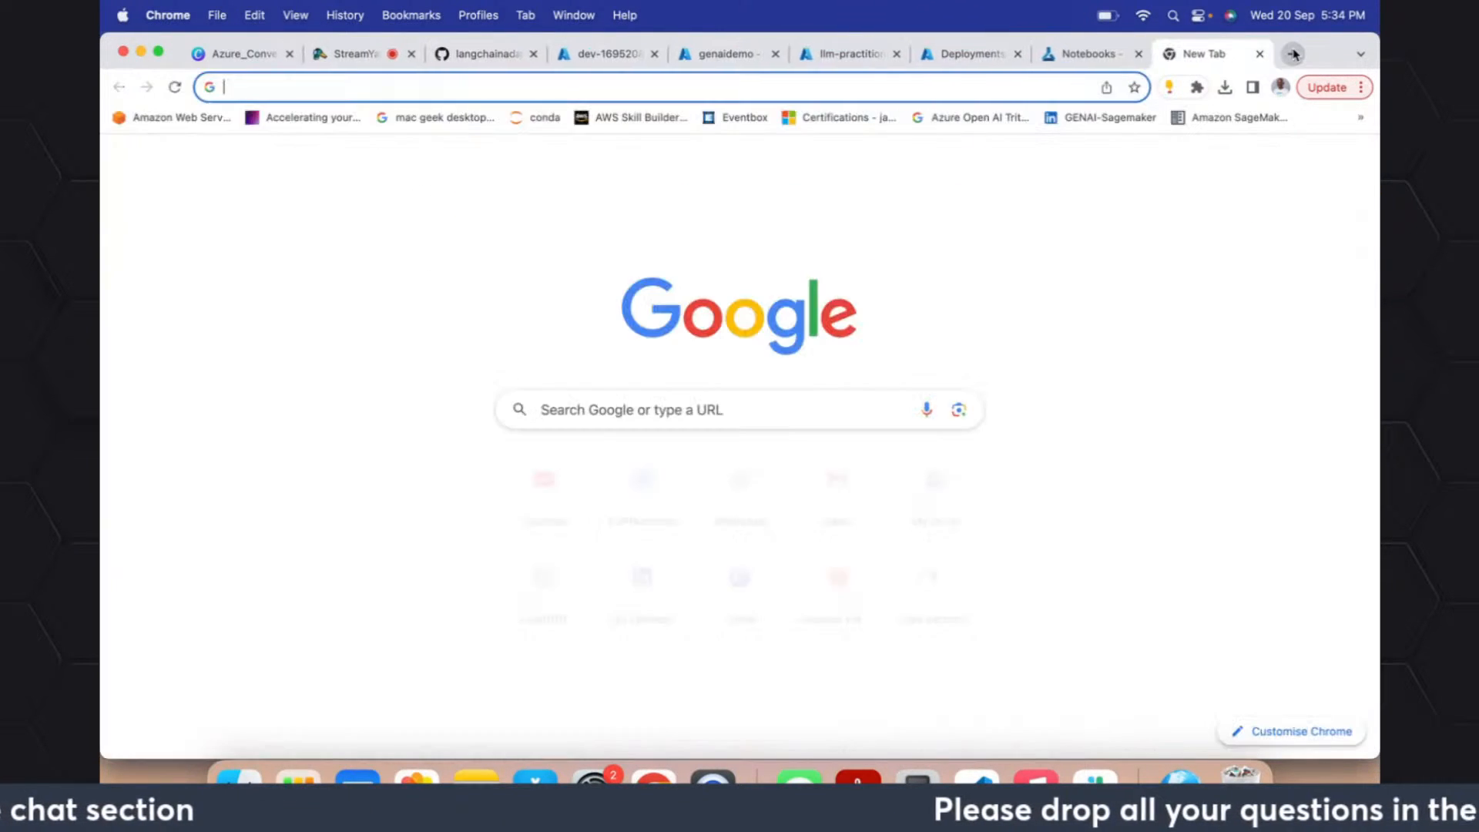
key(super+v)
key(Return)
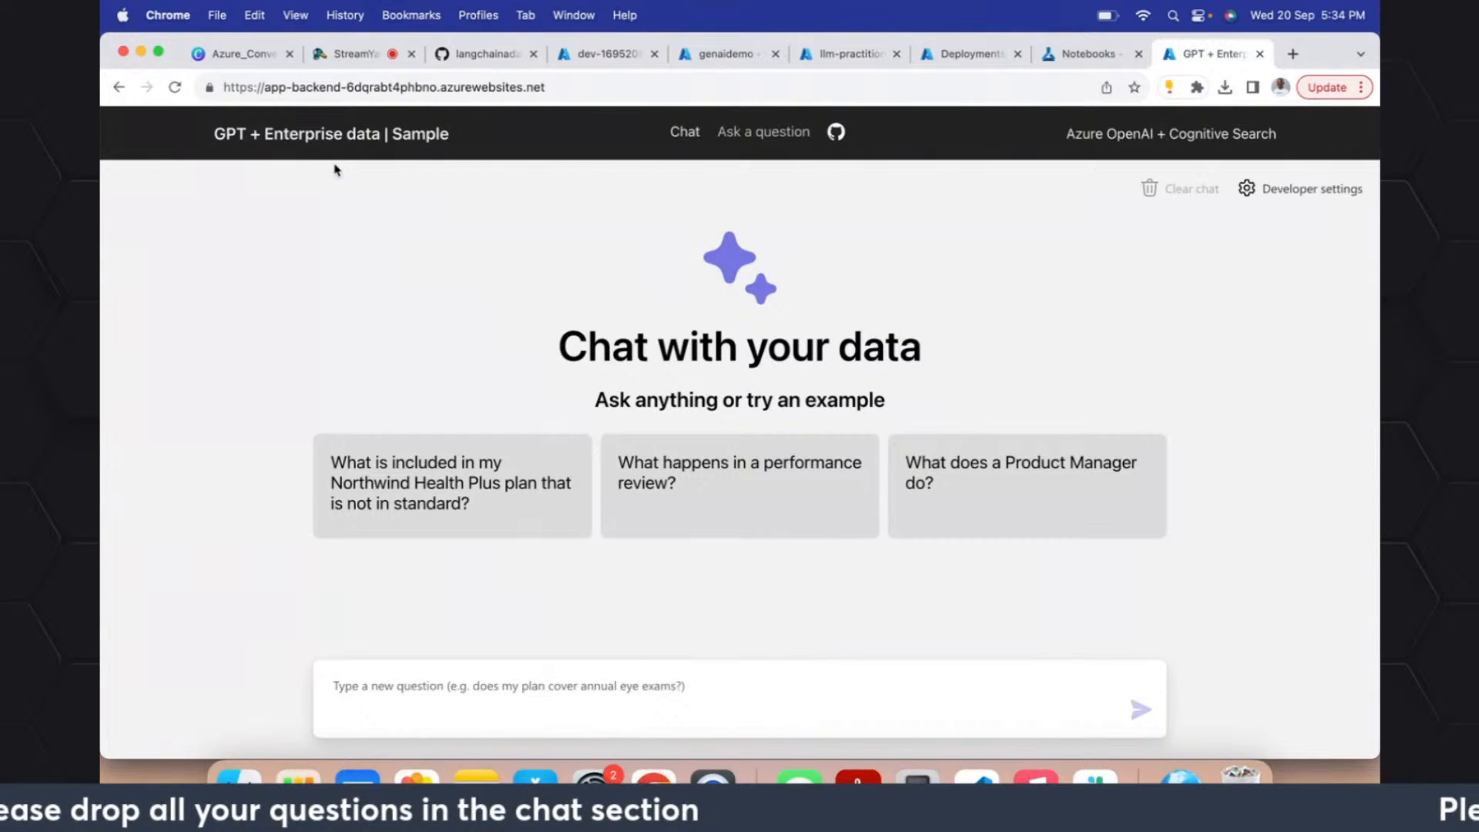
- Ask the chat app "Who won the last football worldcup"
click(558, 688)
text(Who won the la)
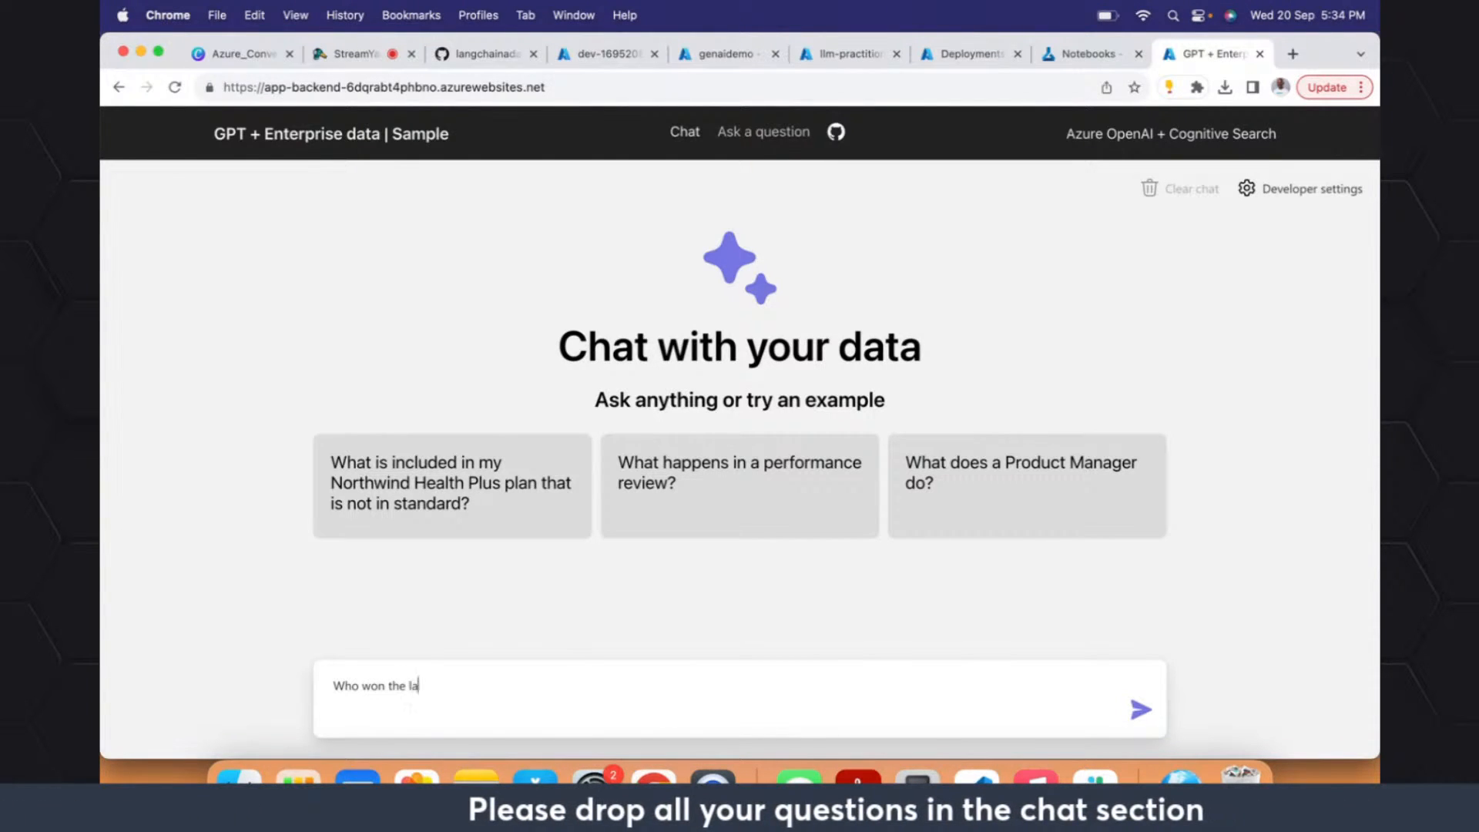
text(st food )
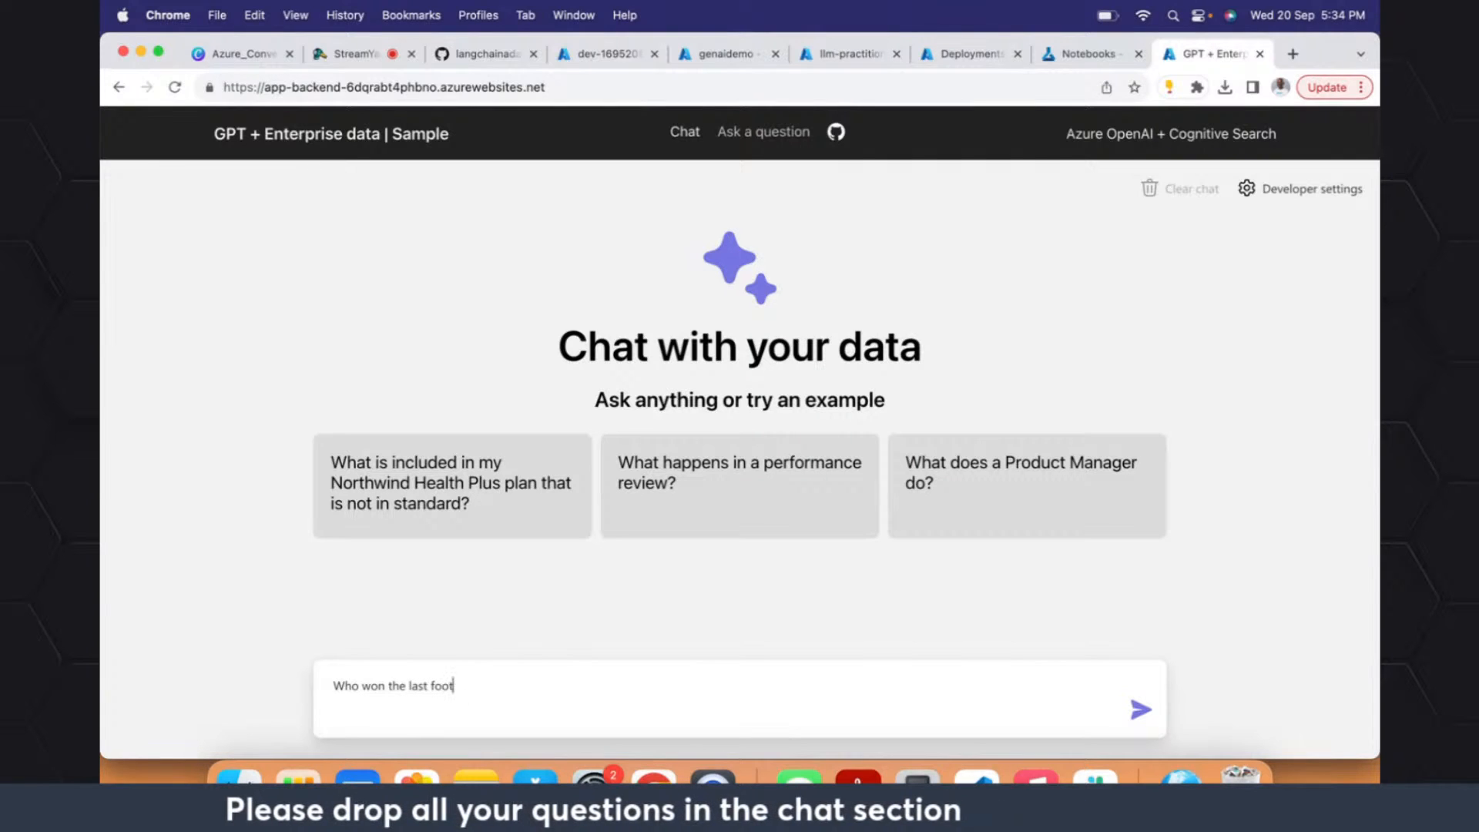
text(all world)
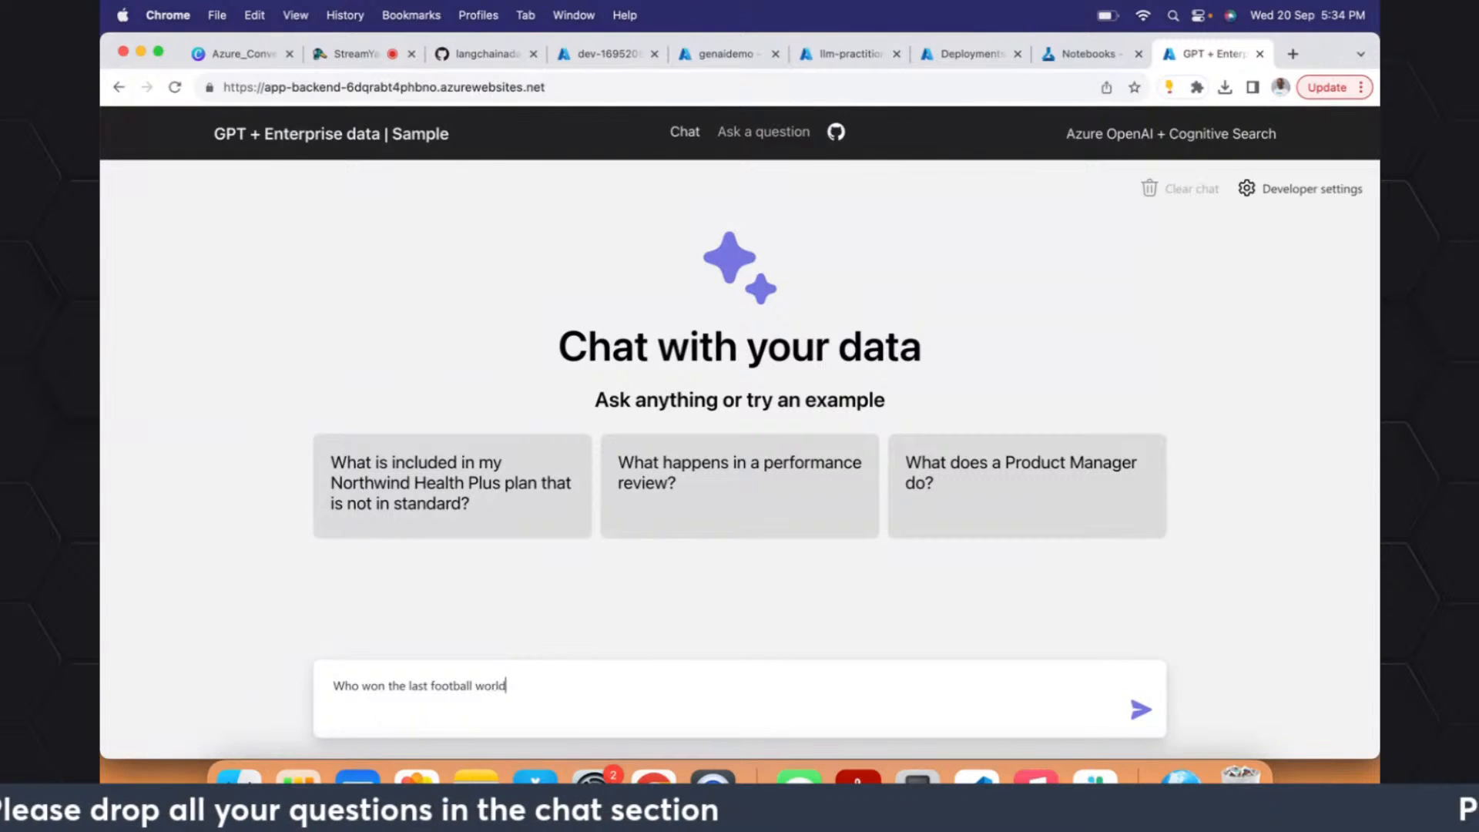
text(cup)
key(Return)
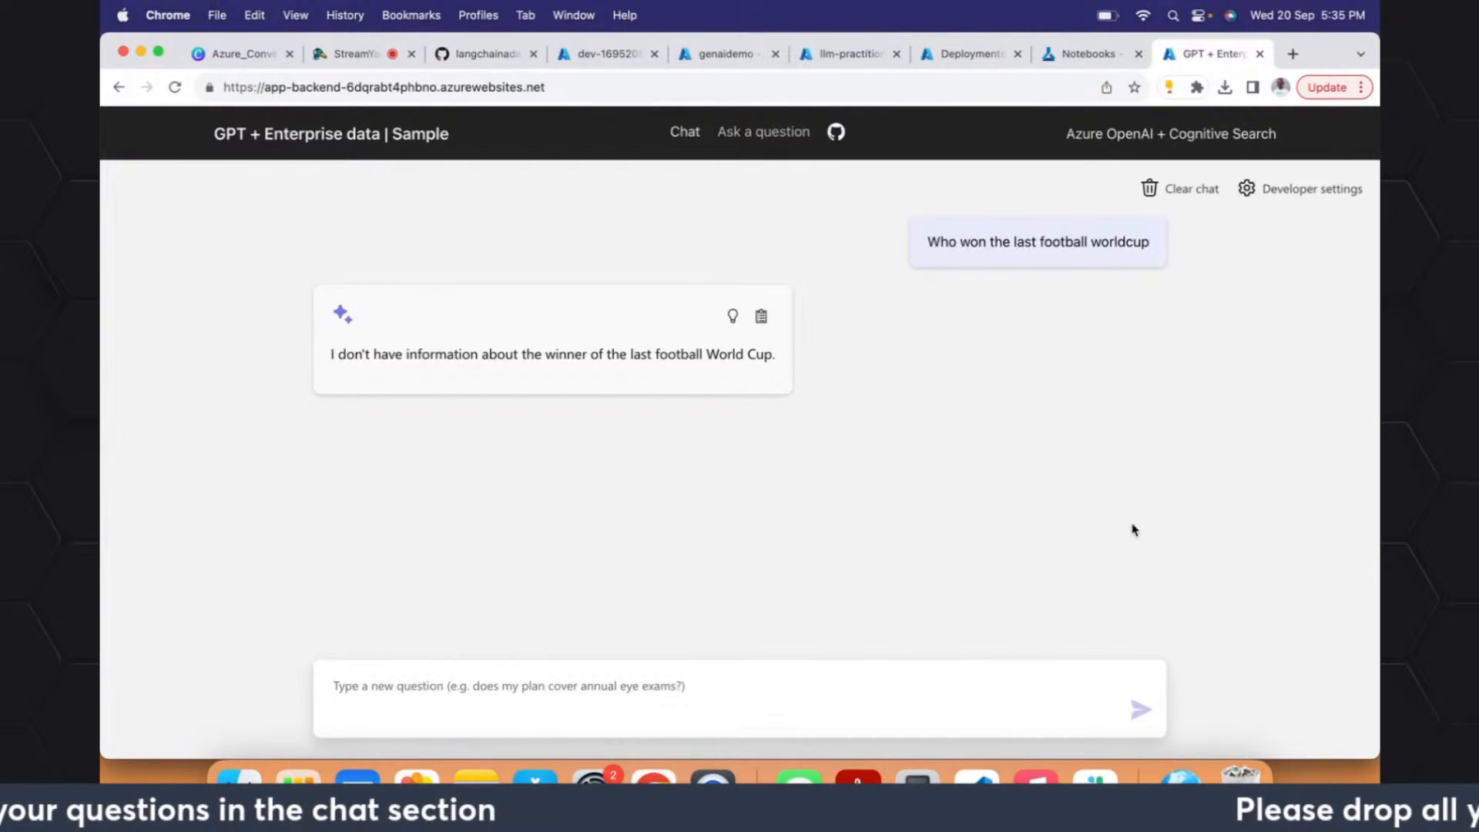
- View the answer generation settings, close them, and highlight the chat's reply to the football question
click(1314, 192)
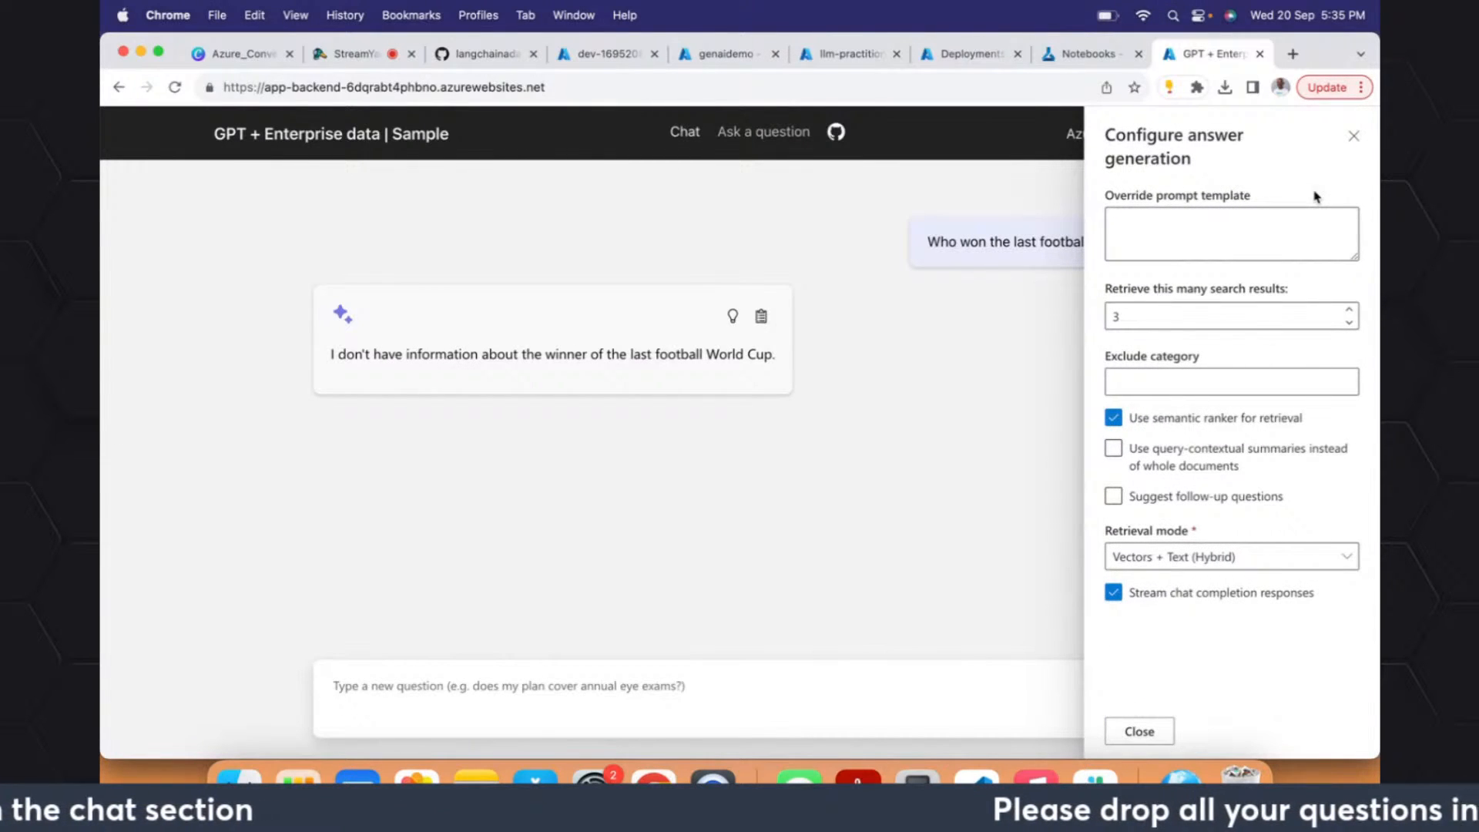
click(1355, 138)
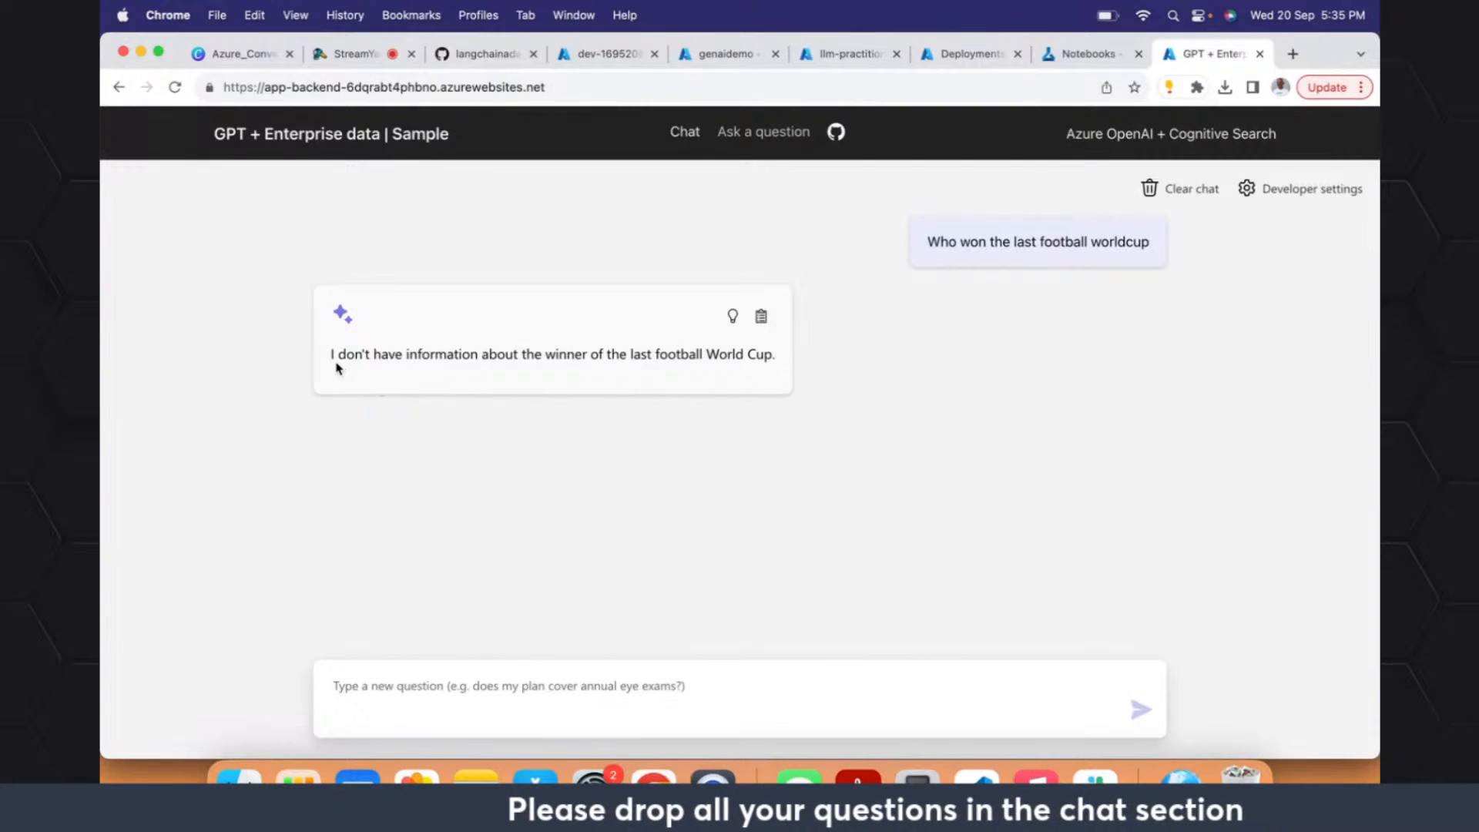
drag(327, 355, 699, 344)
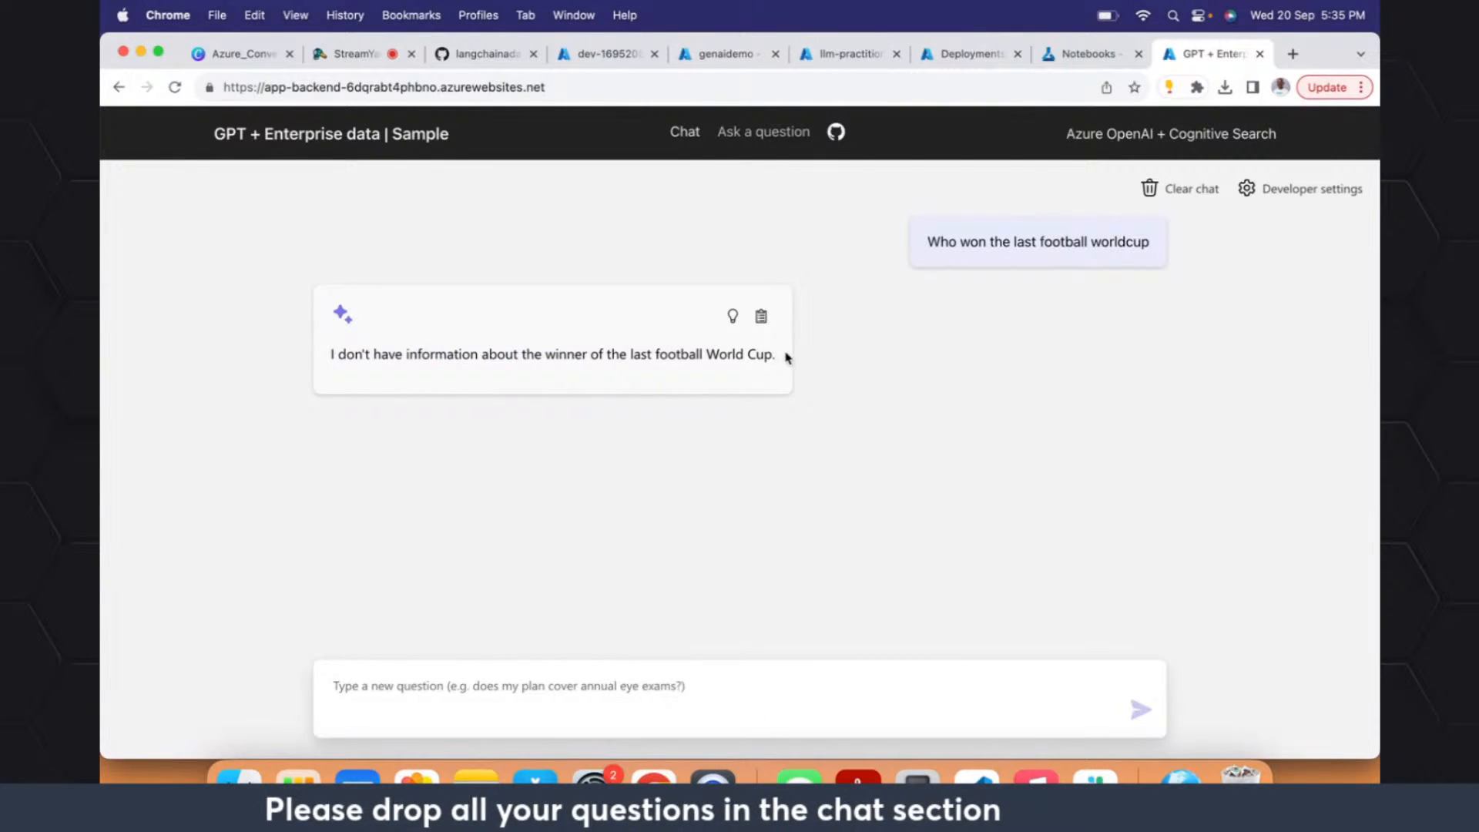
drag(786, 356, 248, 365)
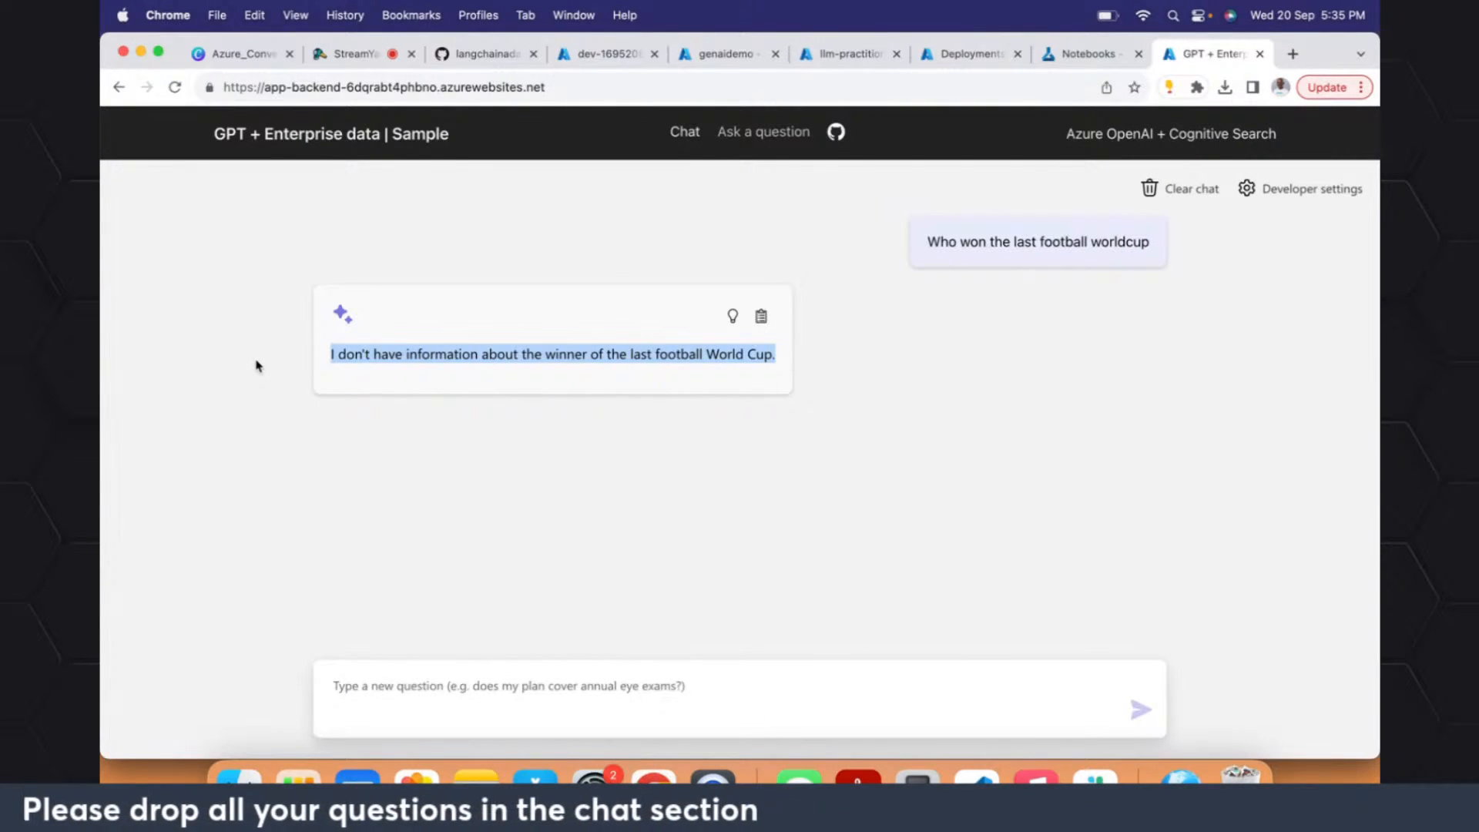
click(421, 678)
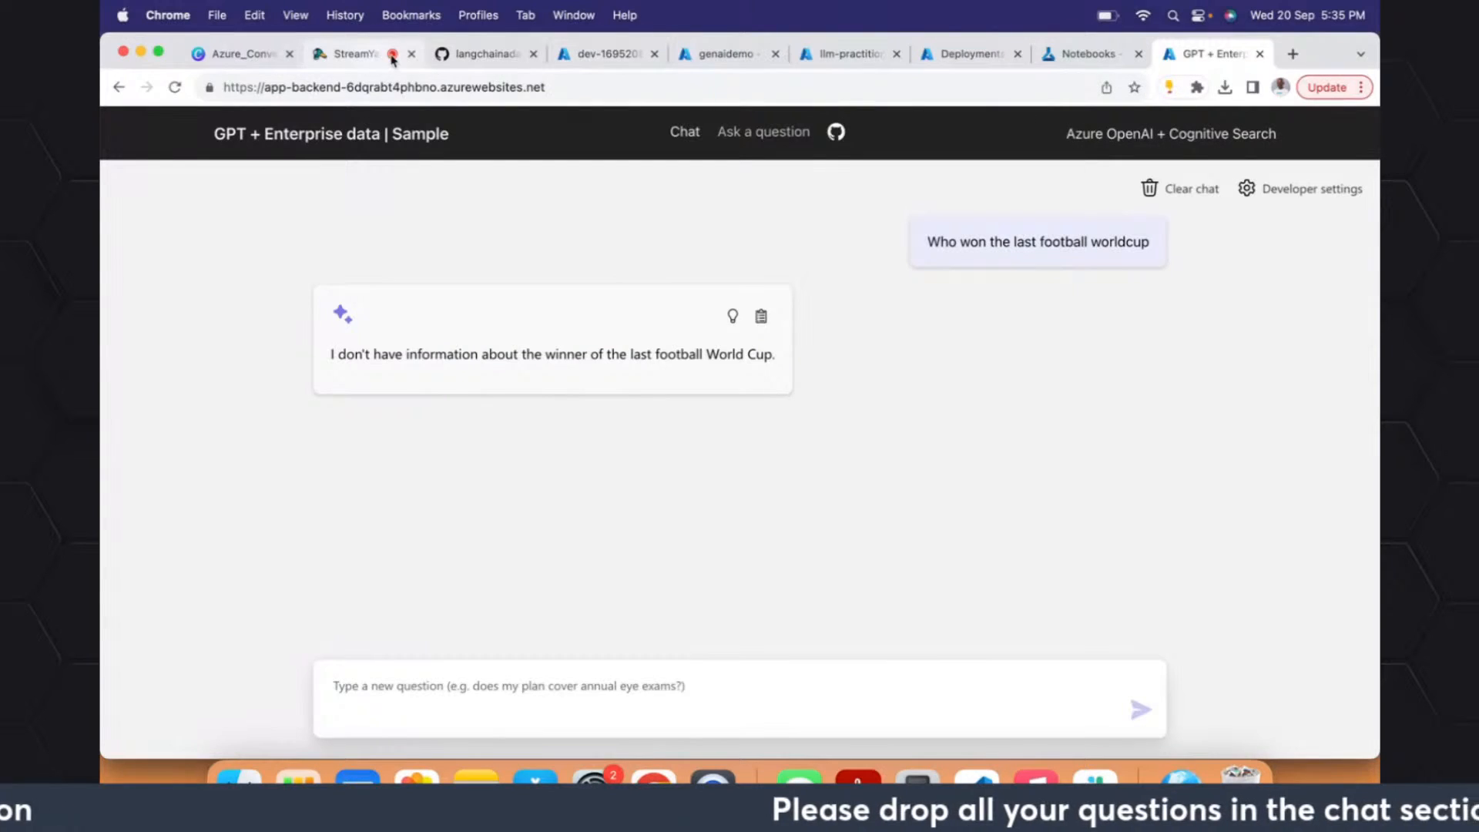
click(610, 56)
click(736, 53)
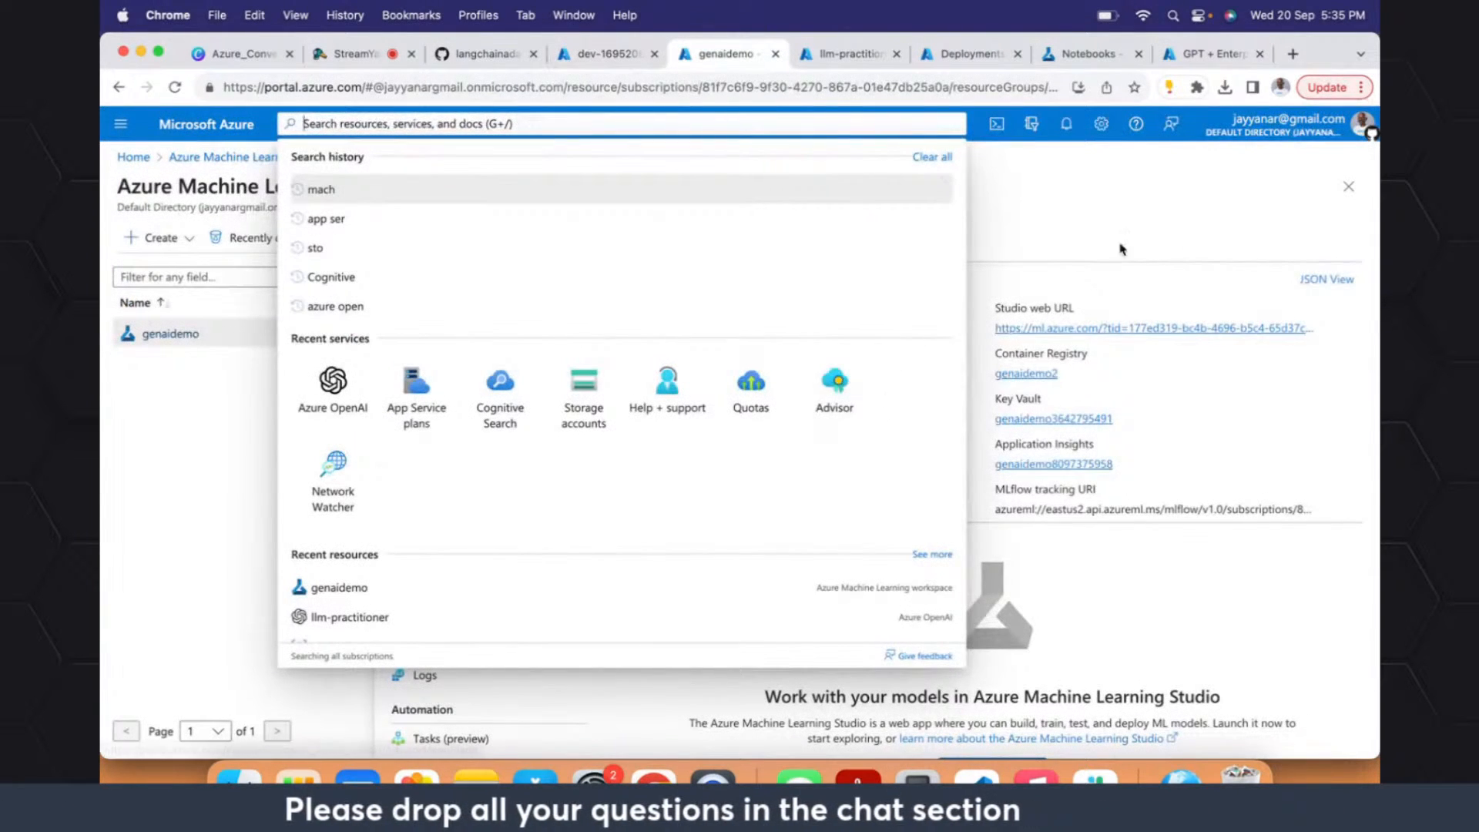
click(1094, 240)
click(956, 51)
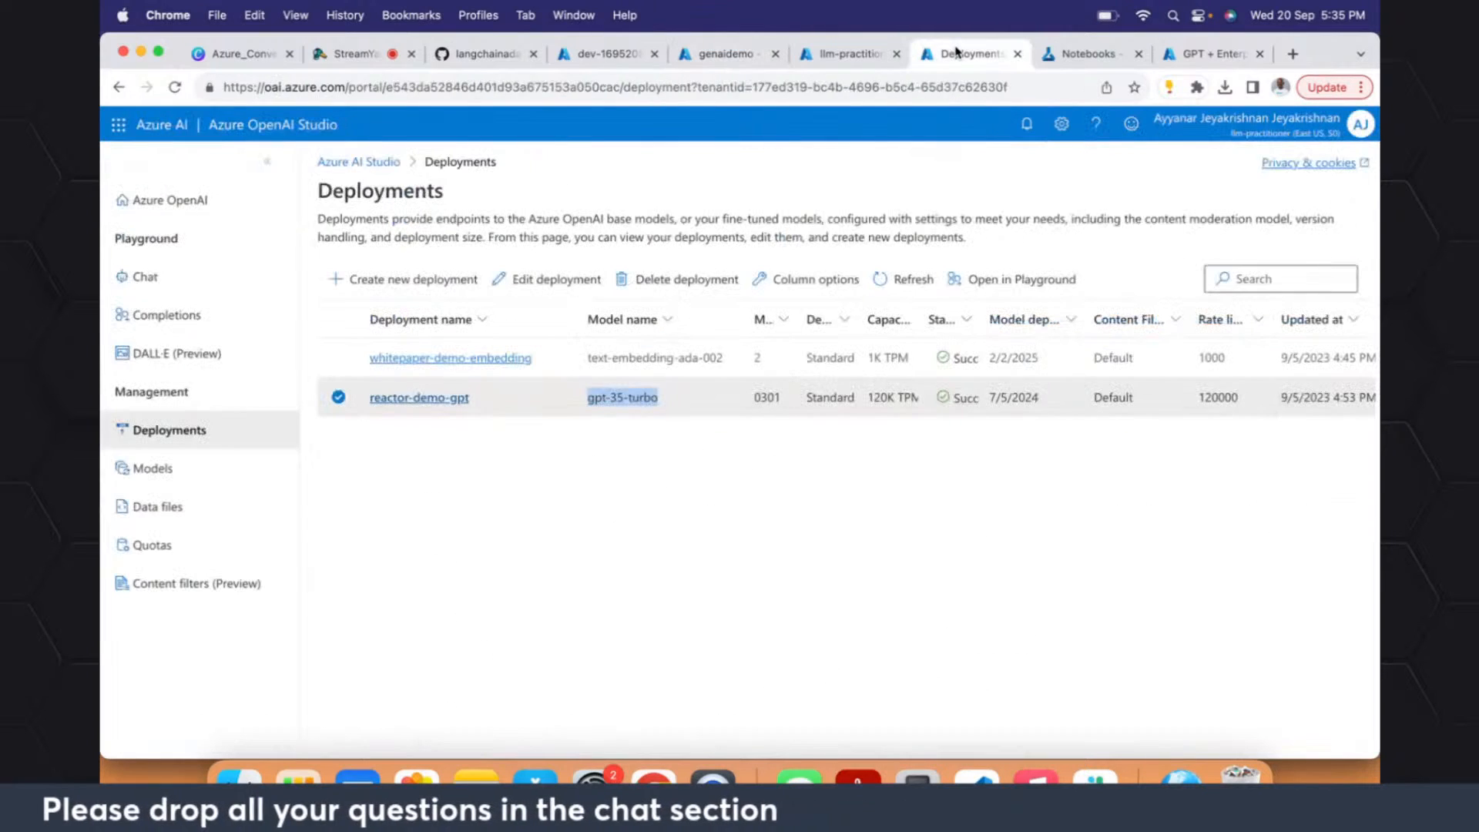
- Download Benefit_Options.pdf from the repository's top-level data folder in the Codespace and open the downloaded copy in the browser
click(460, 60)
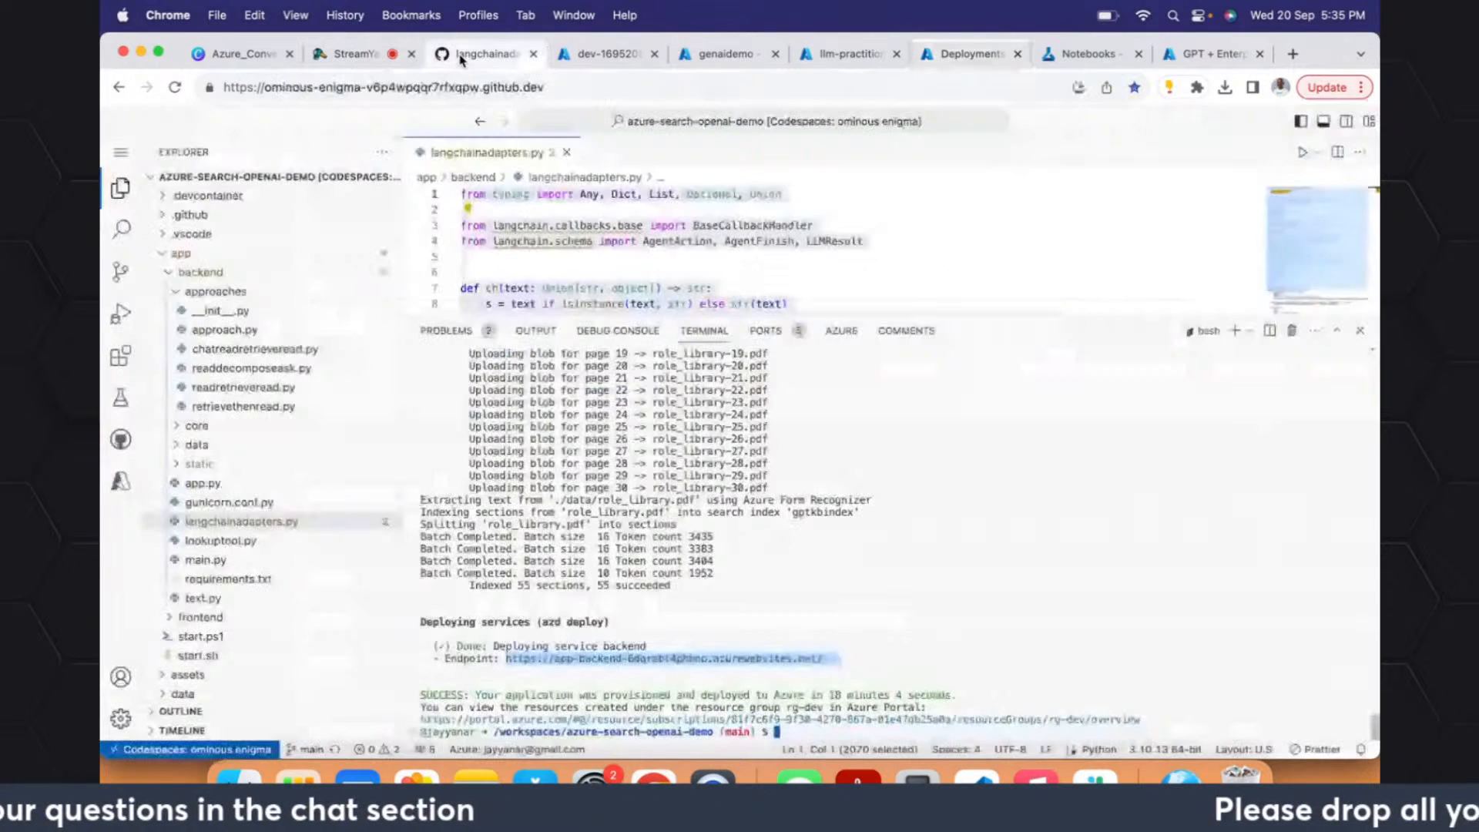
click(163, 256)
click(163, 296)
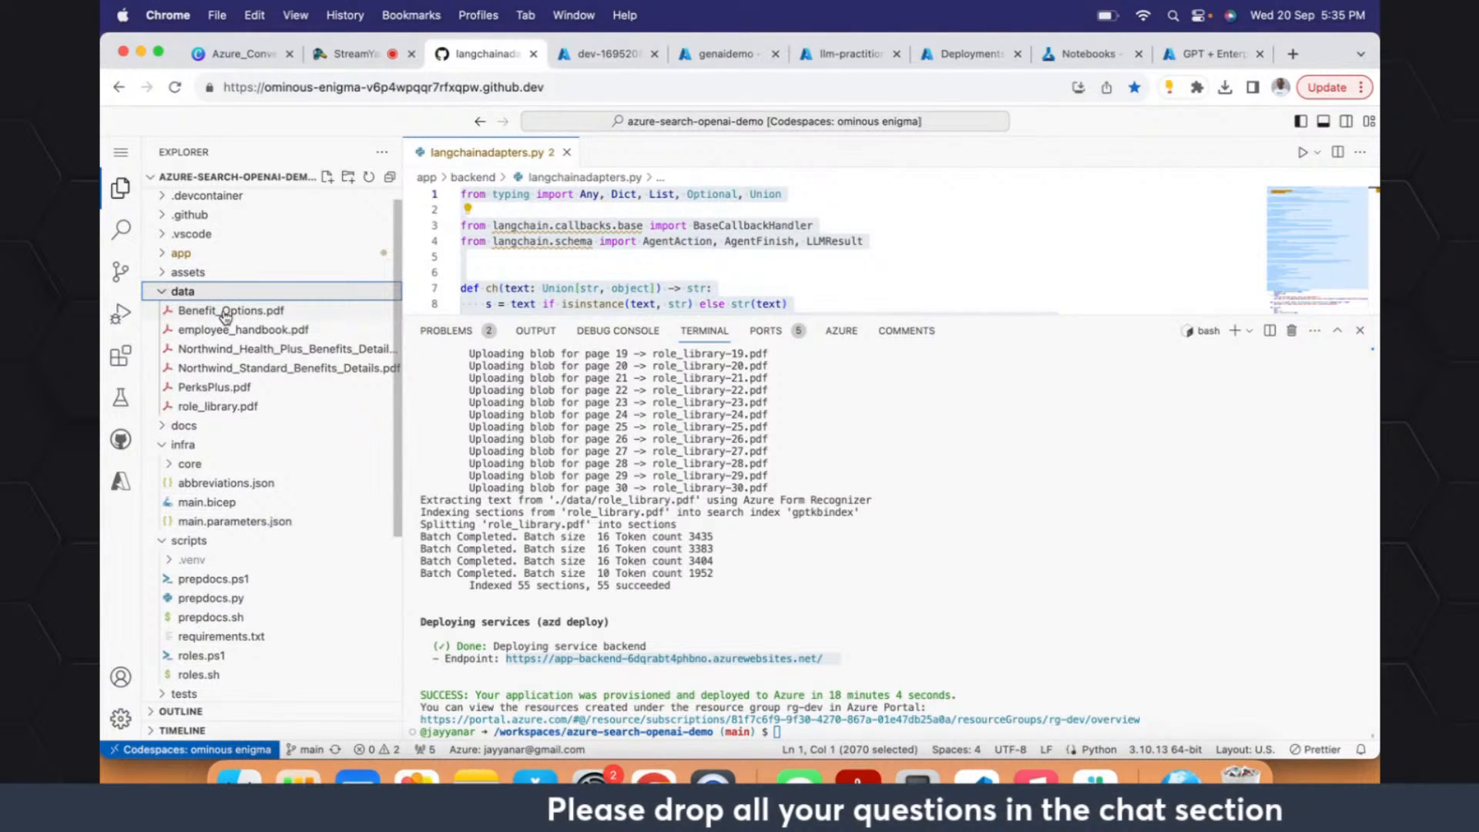
right_click(269, 318)
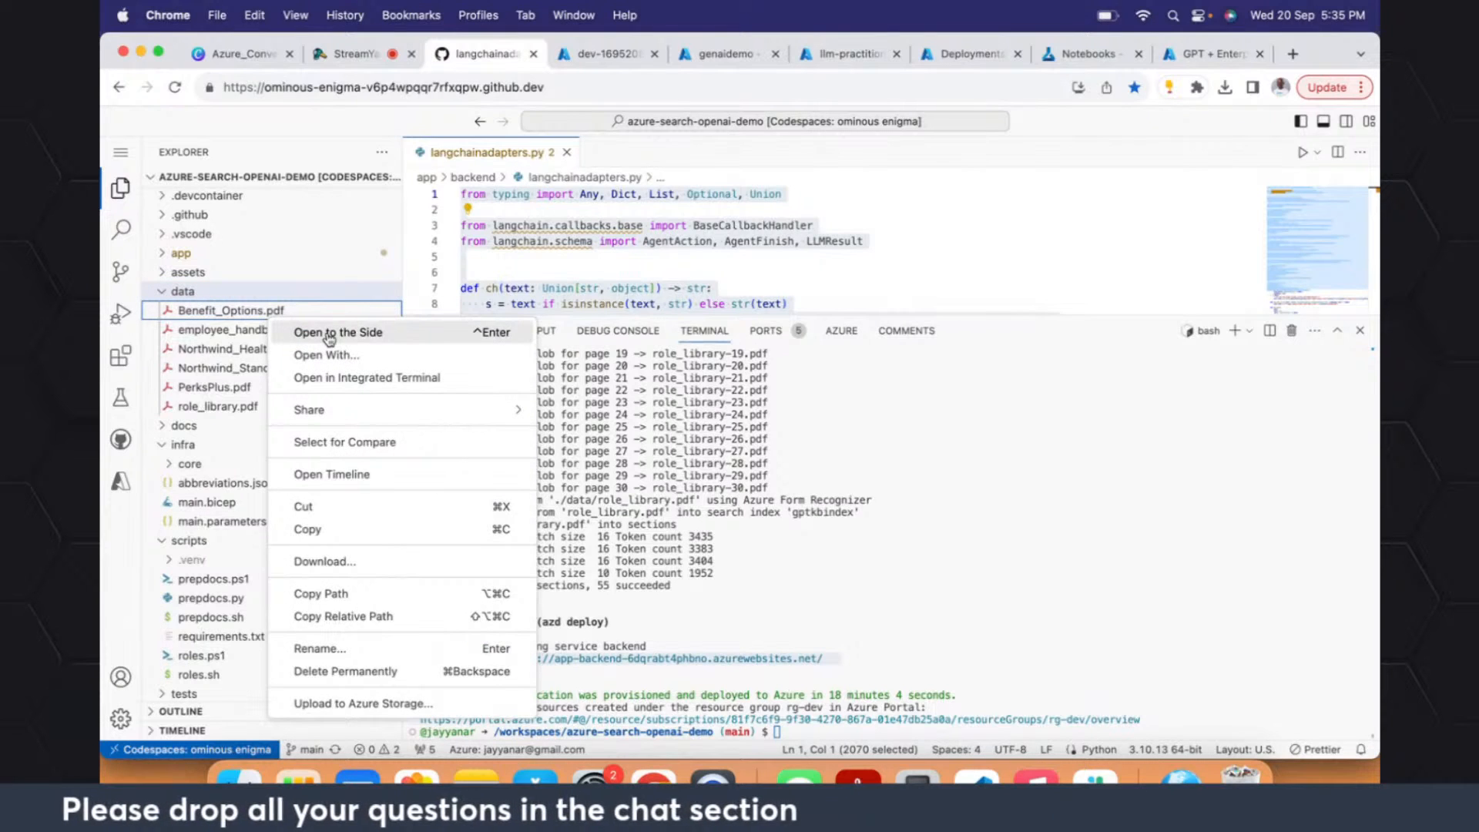
click(254, 317)
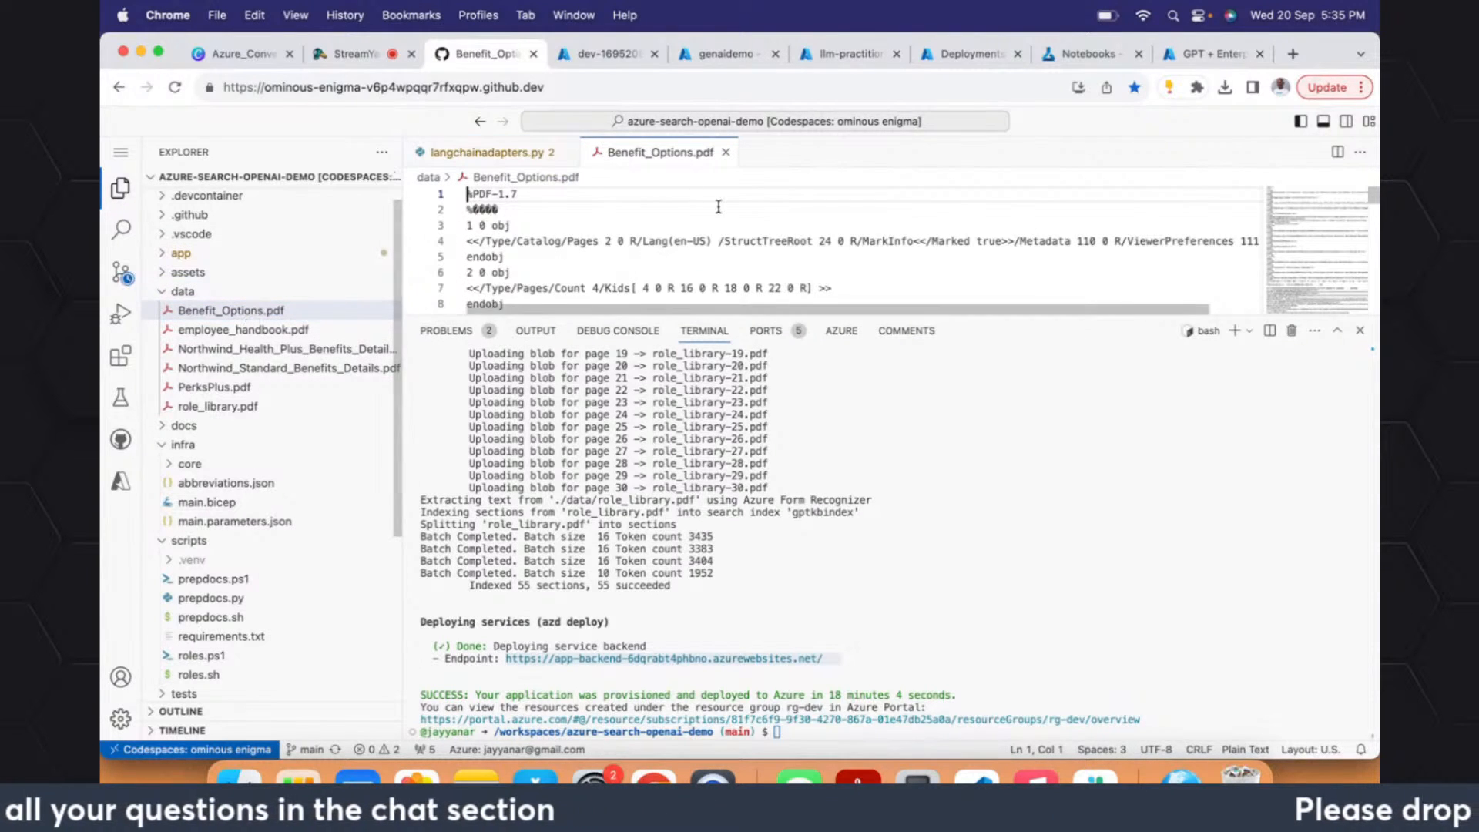
right_click(304, 316)
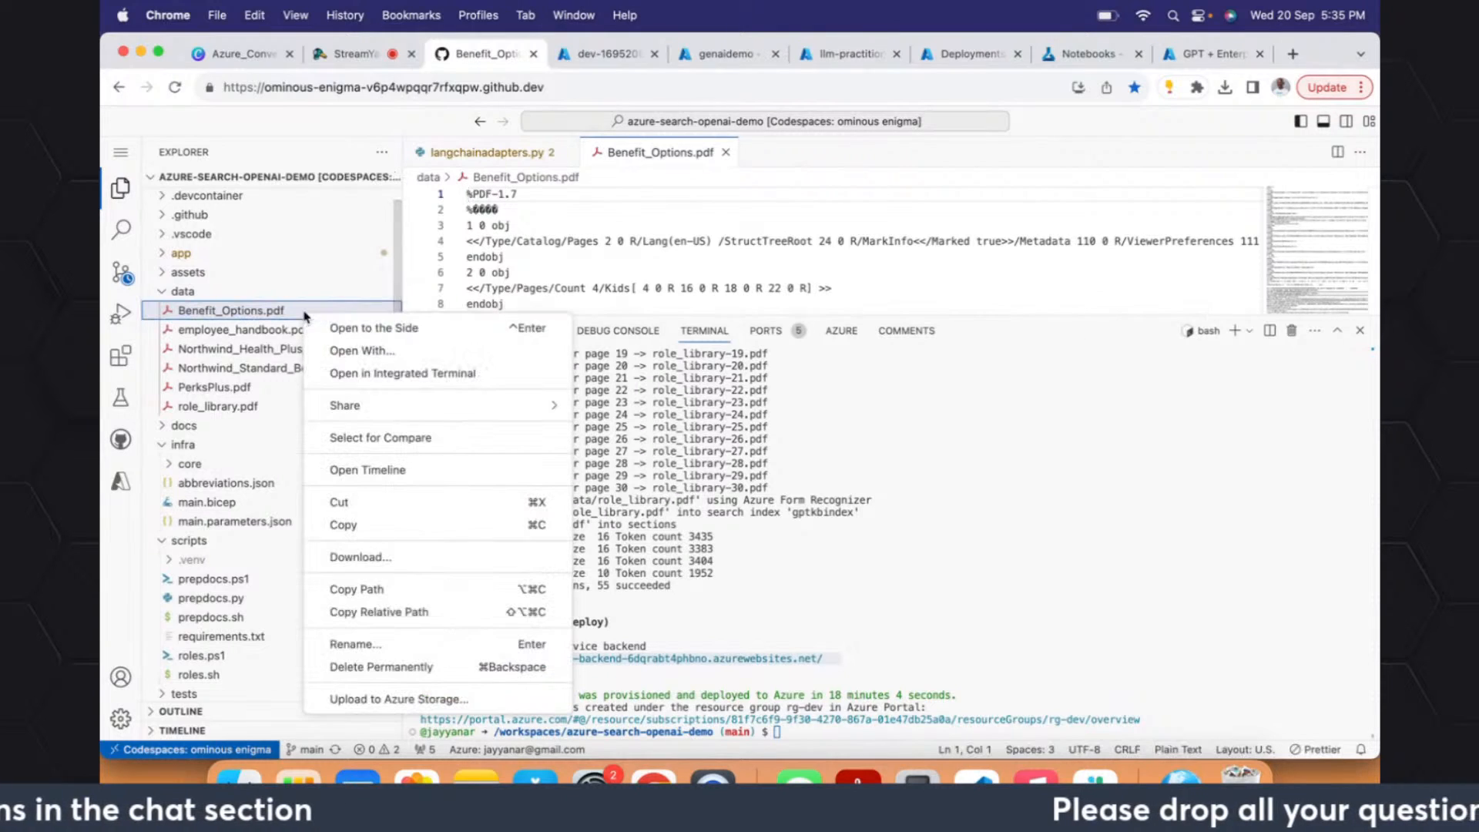
click(384, 563)
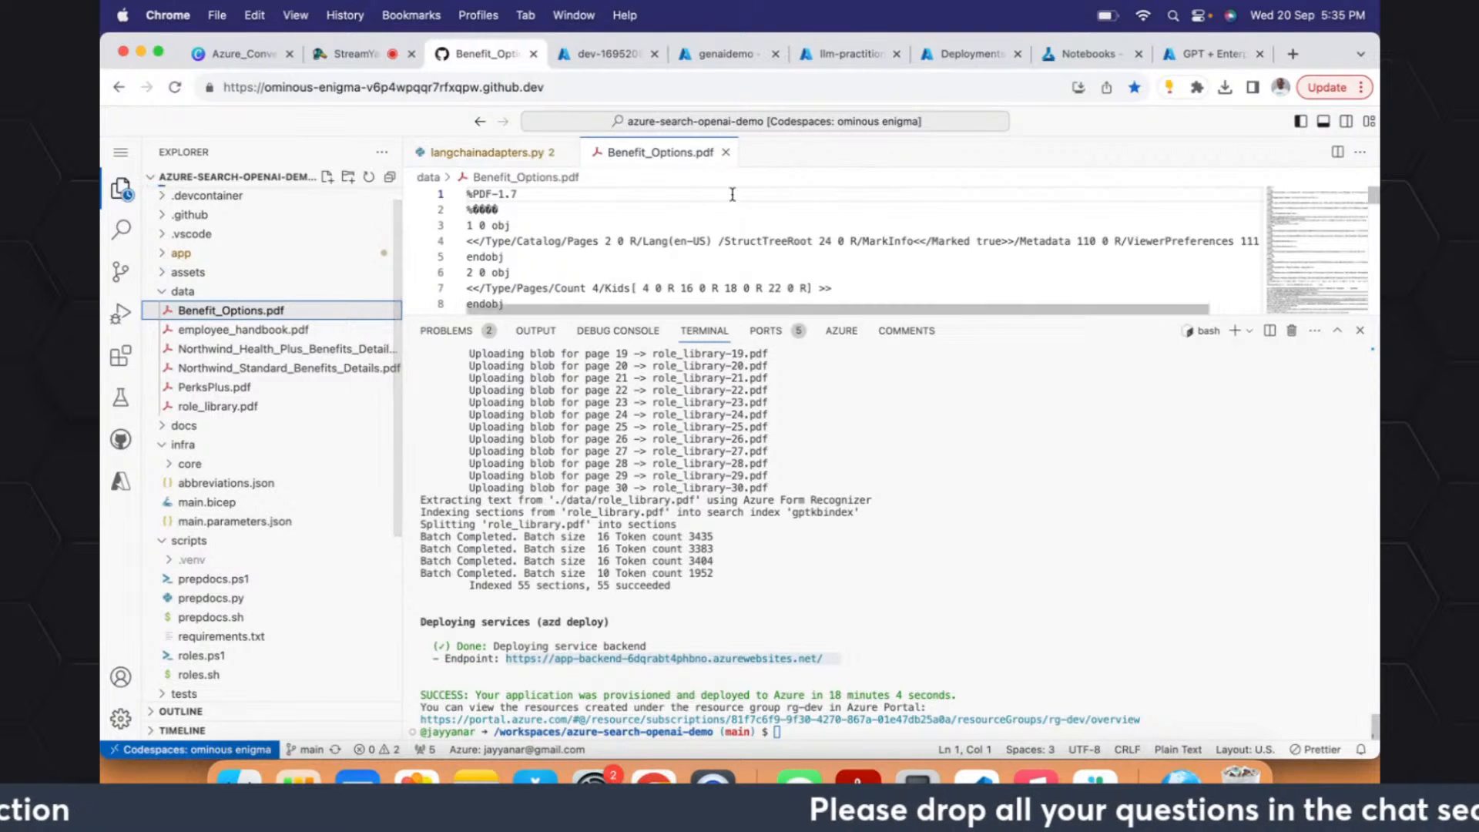
click(725, 152)
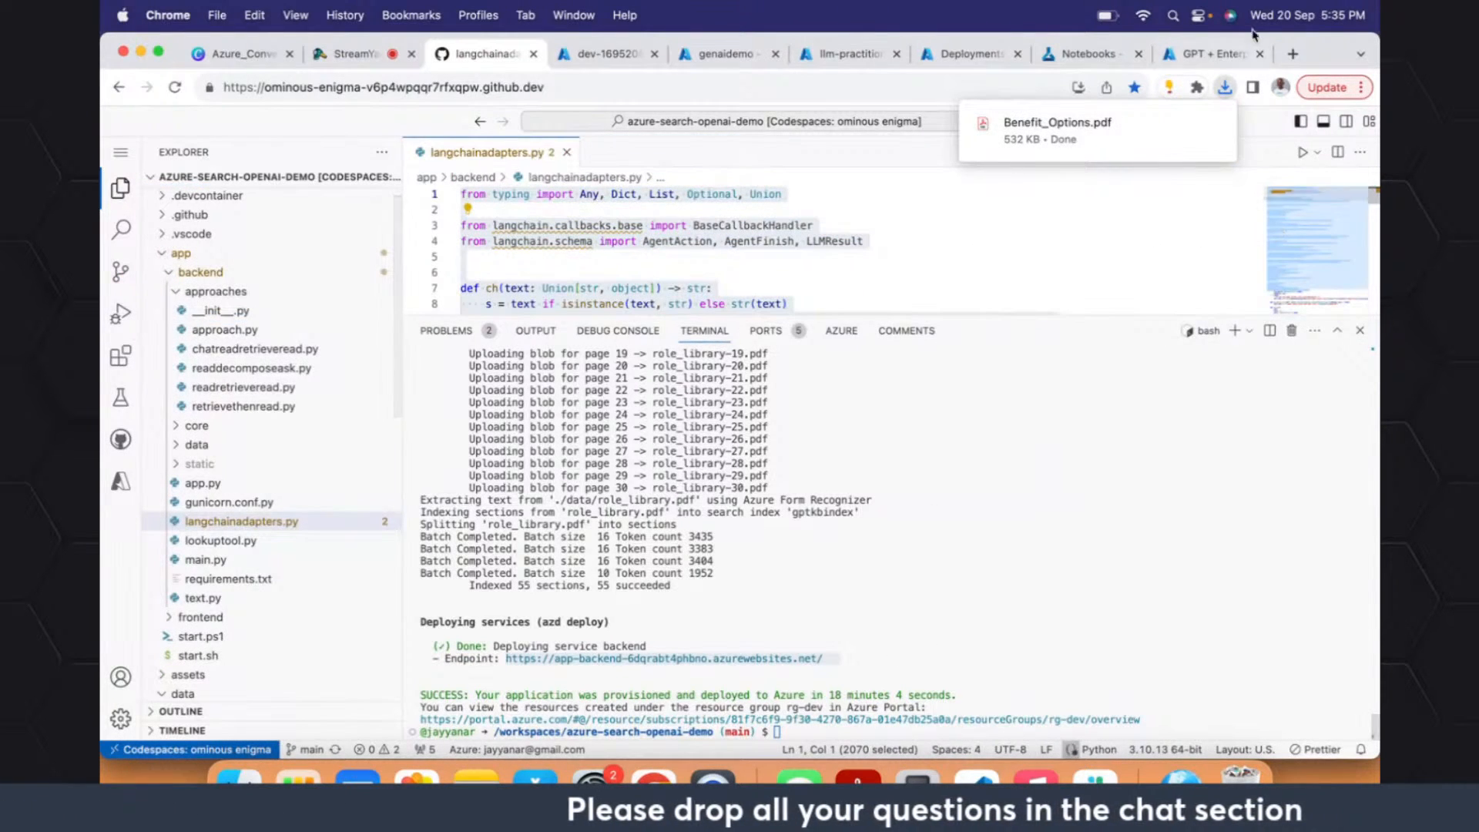
click(1139, 124)
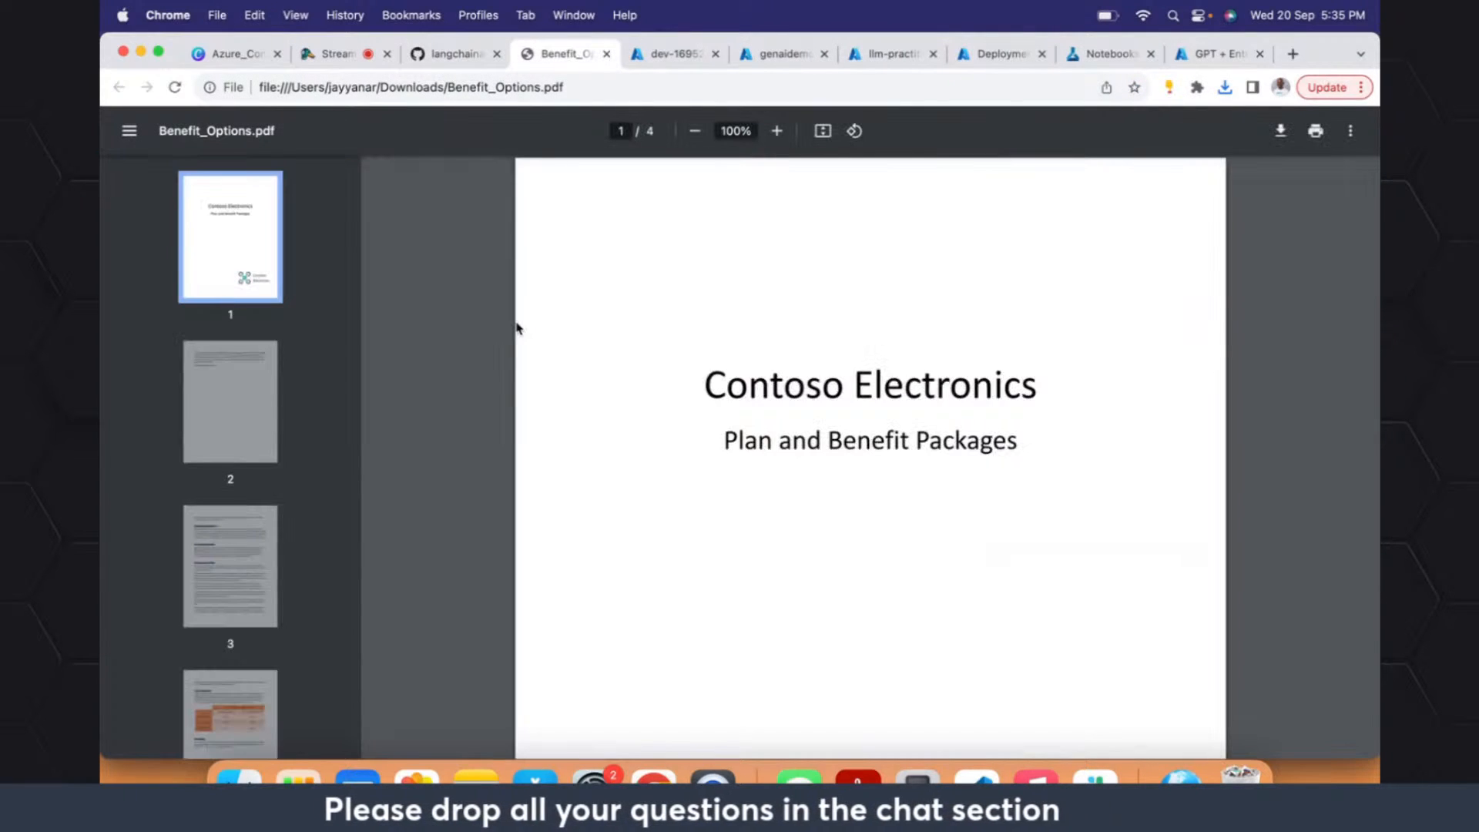
- Page through Benefit_Options.pdf to examine the plan descriptions and the cost comparison table on page 4
click(206, 436)
key(Down)
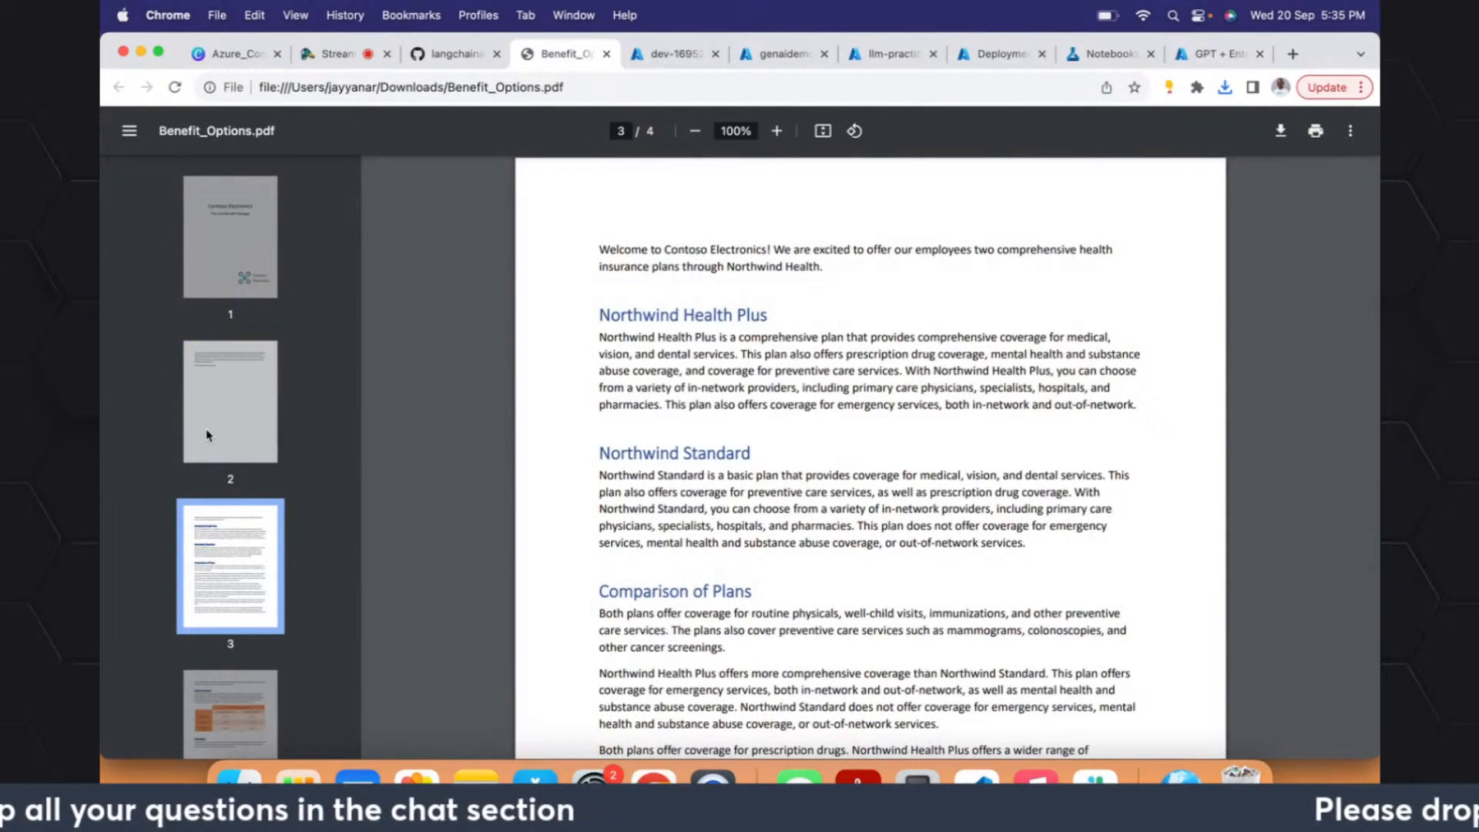
key(Down)
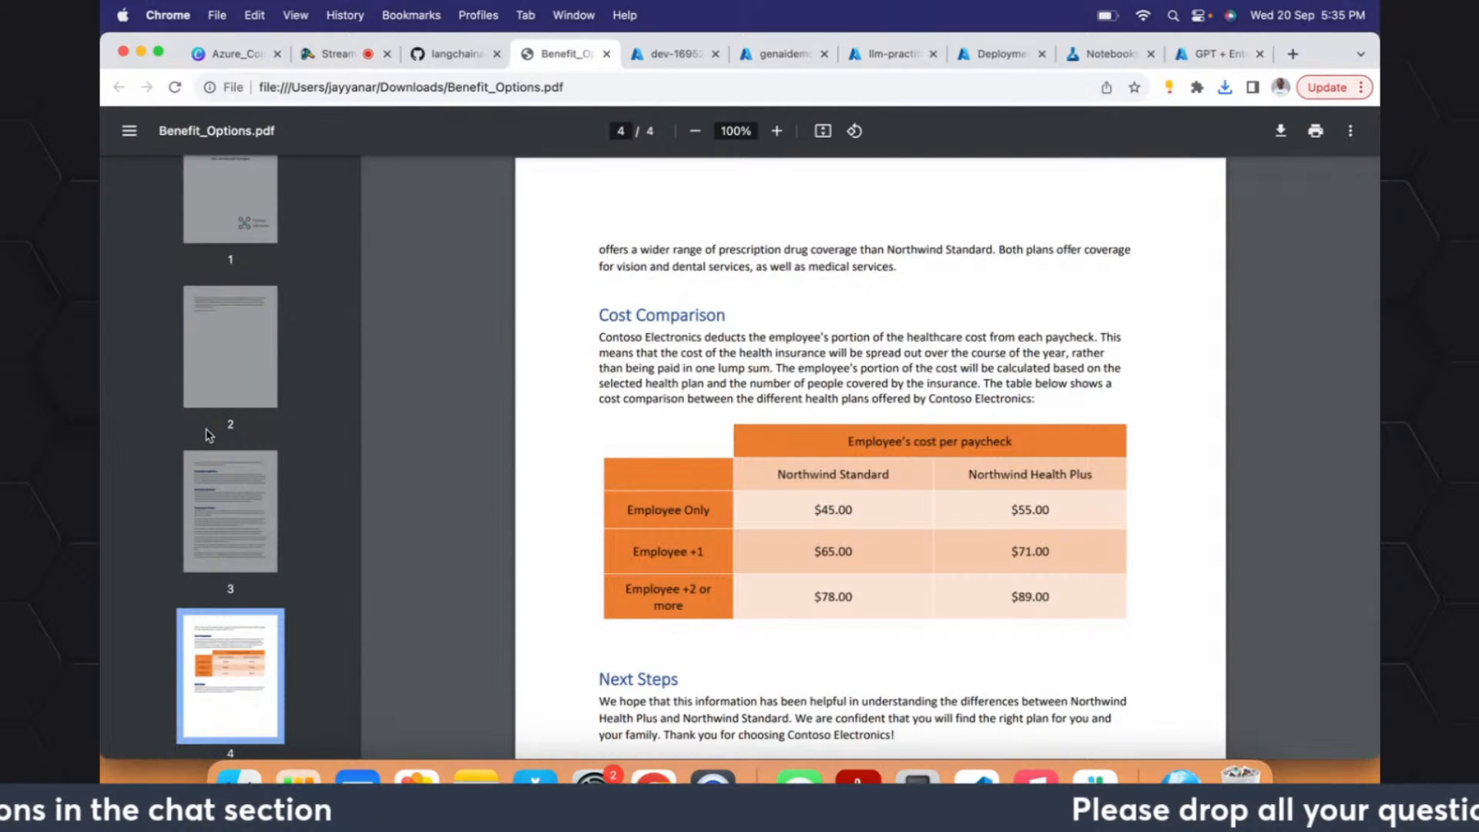
key(Up)
key(Up)
key(Up)
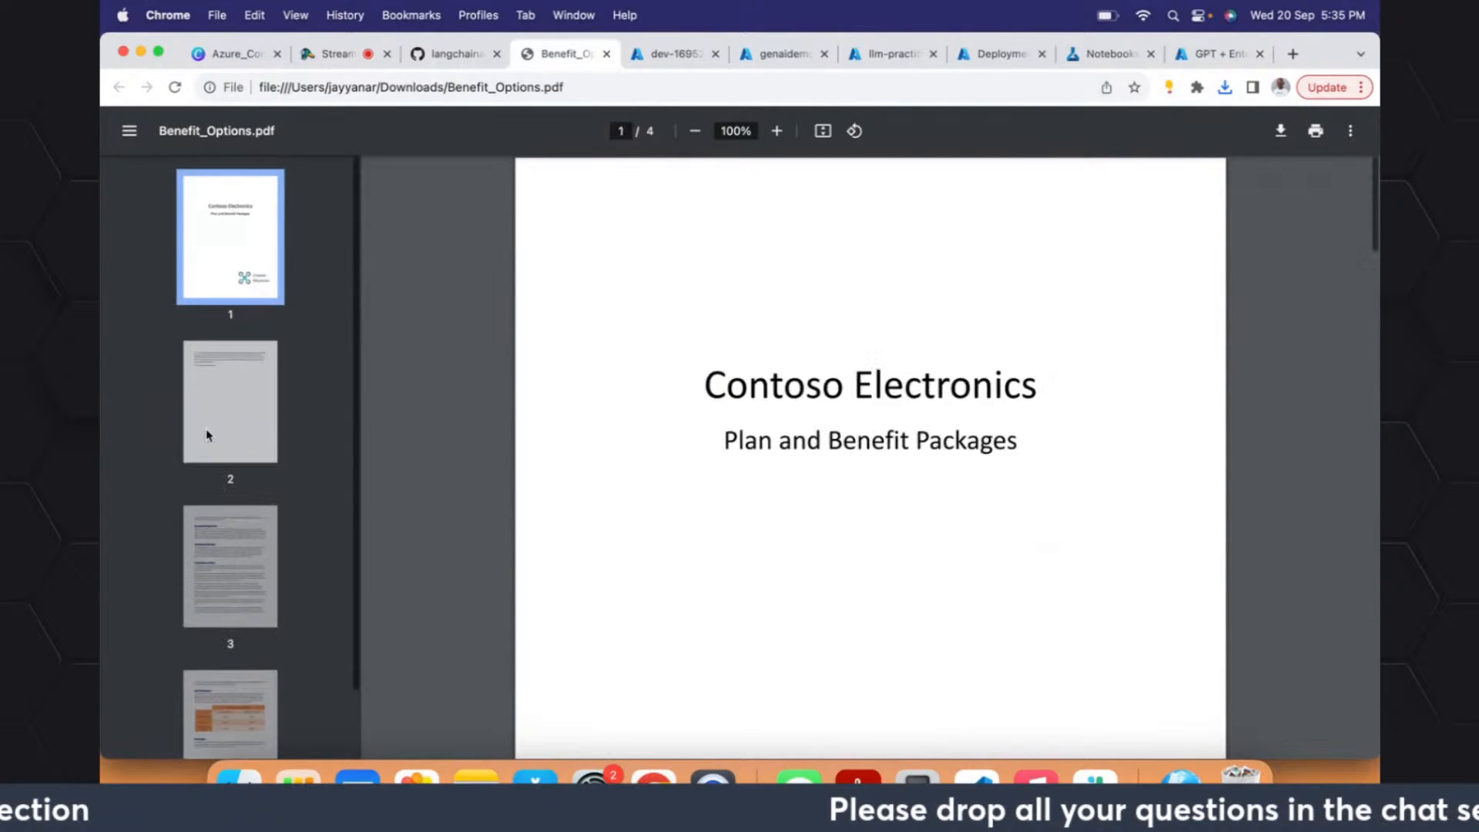
key(Down)
key(Down)
key(Down)
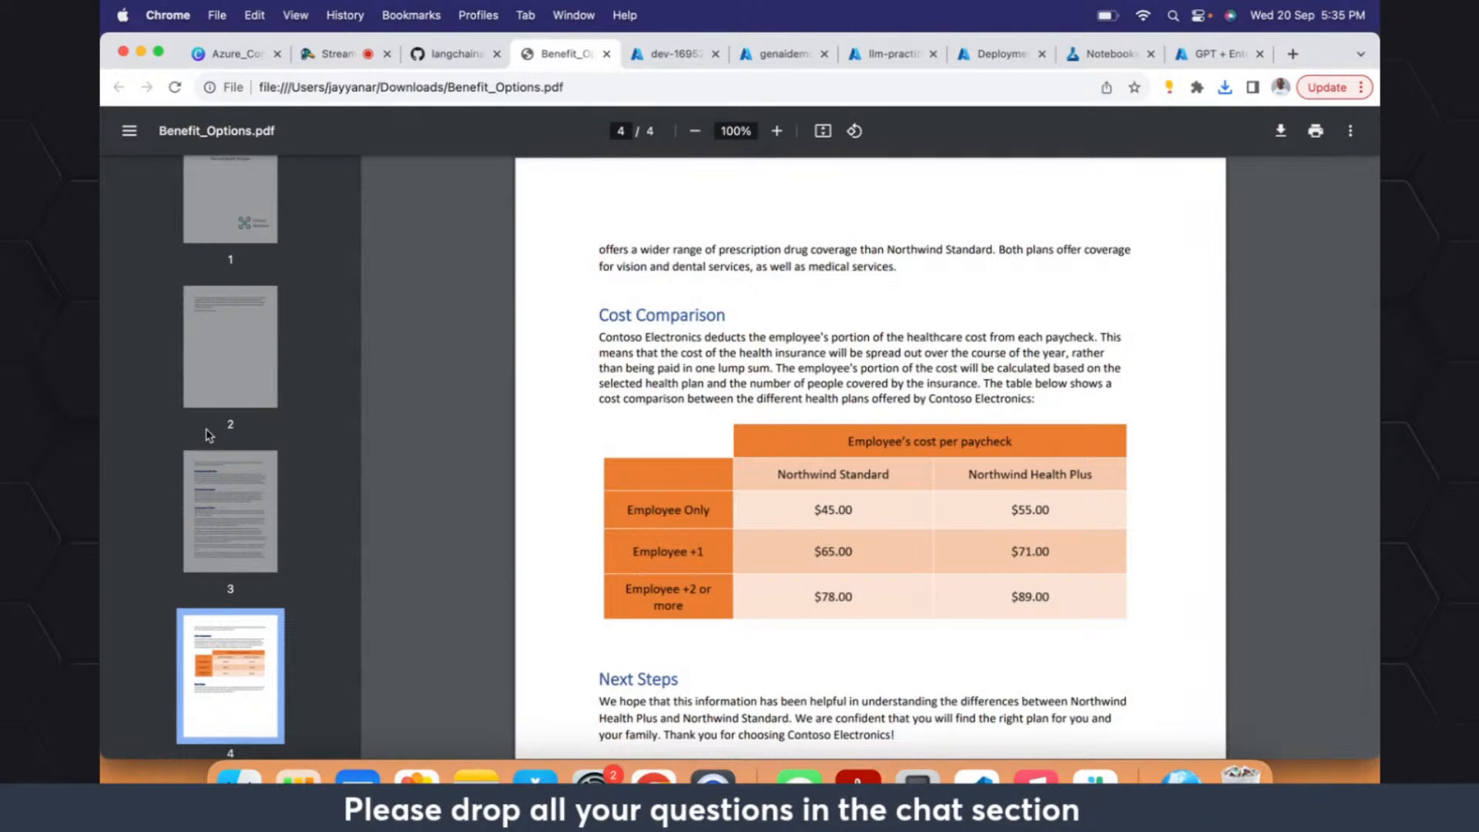
- Download Northwind_Health_Plus_Benefits_Details.pdf from the Codespace's data folder and open the downloaded copy in the browser
click(457, 53)
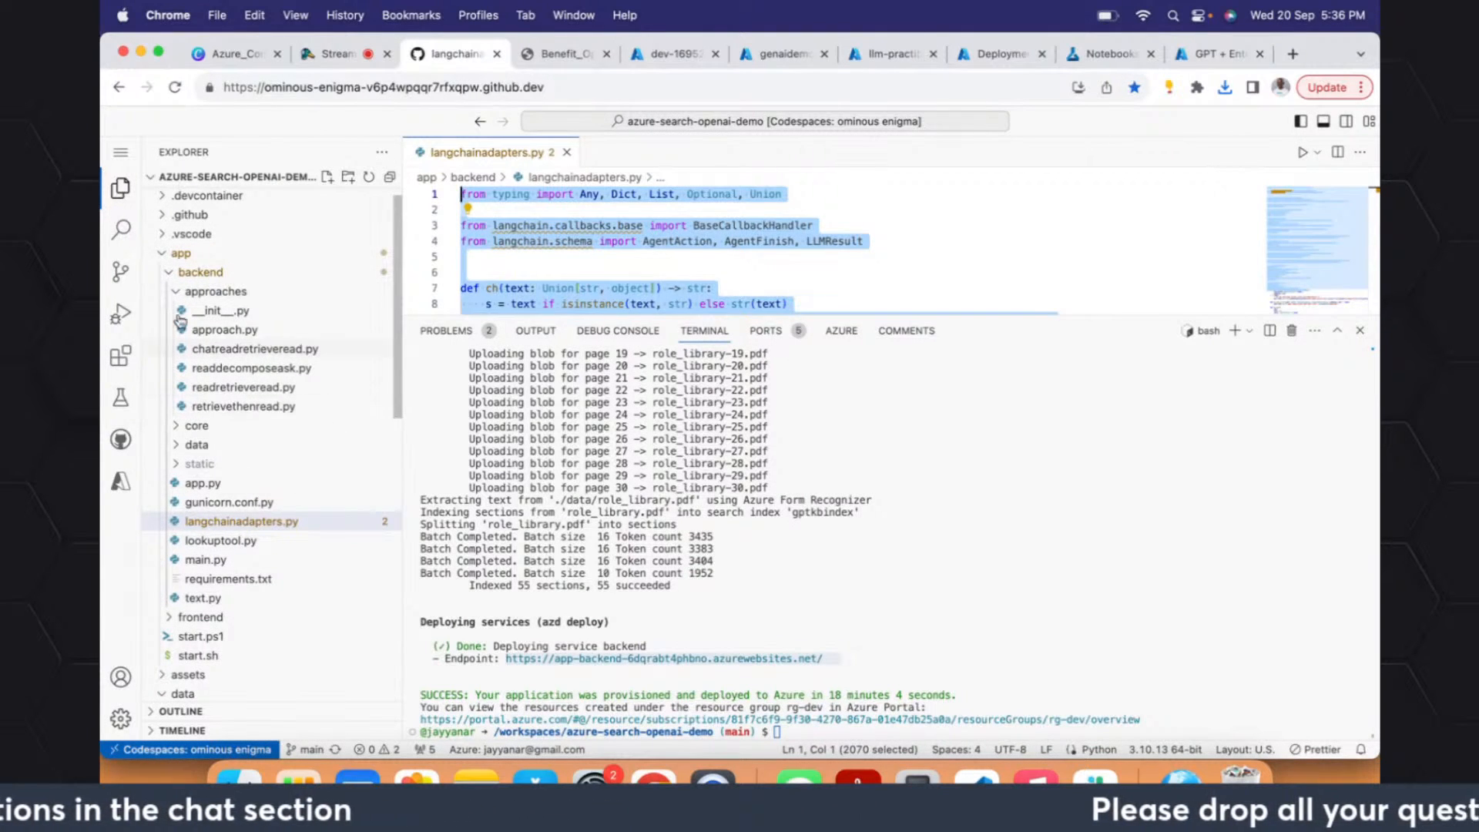
click(160, 255)
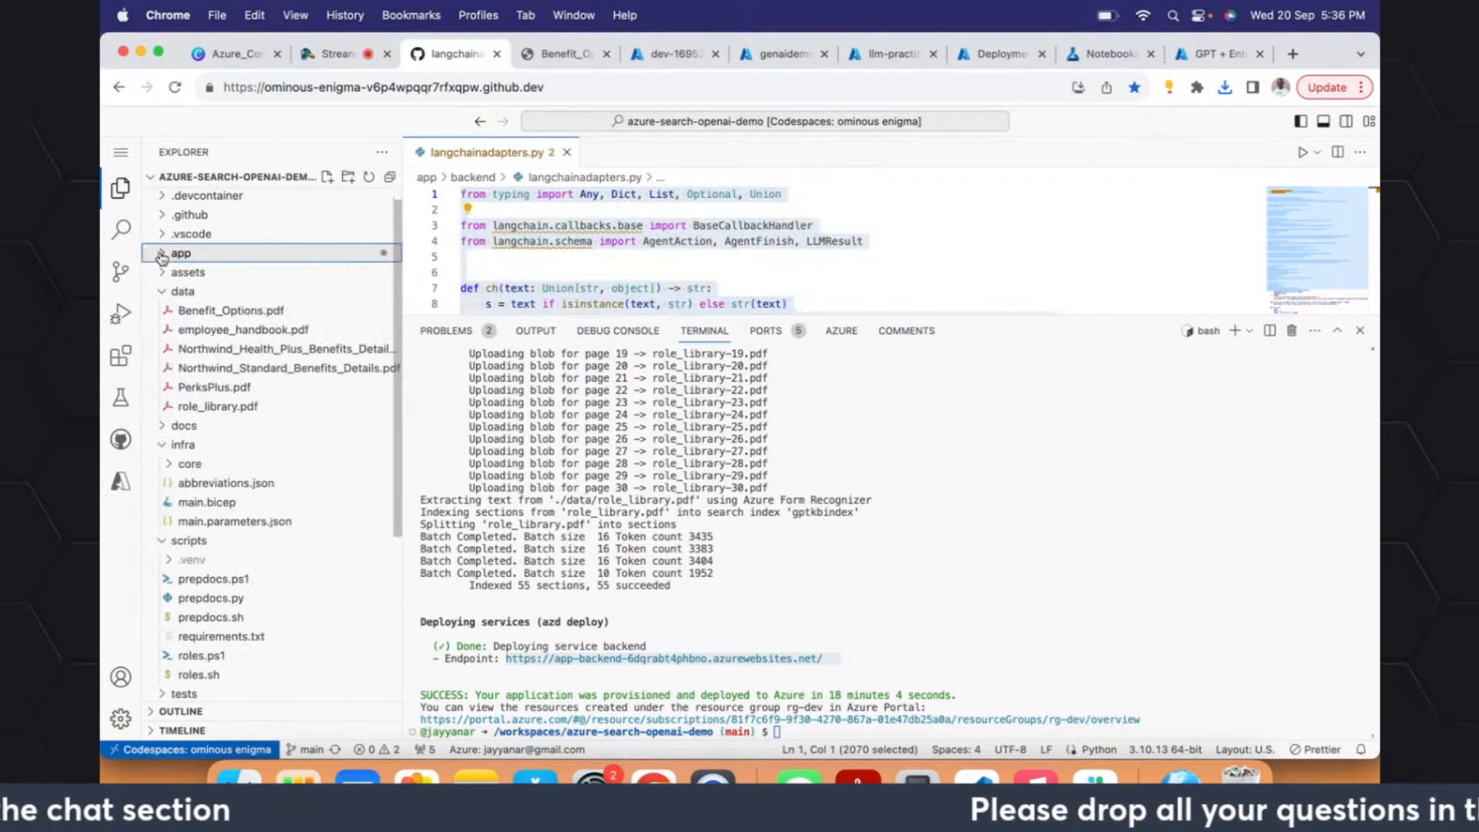
click(245, 353)
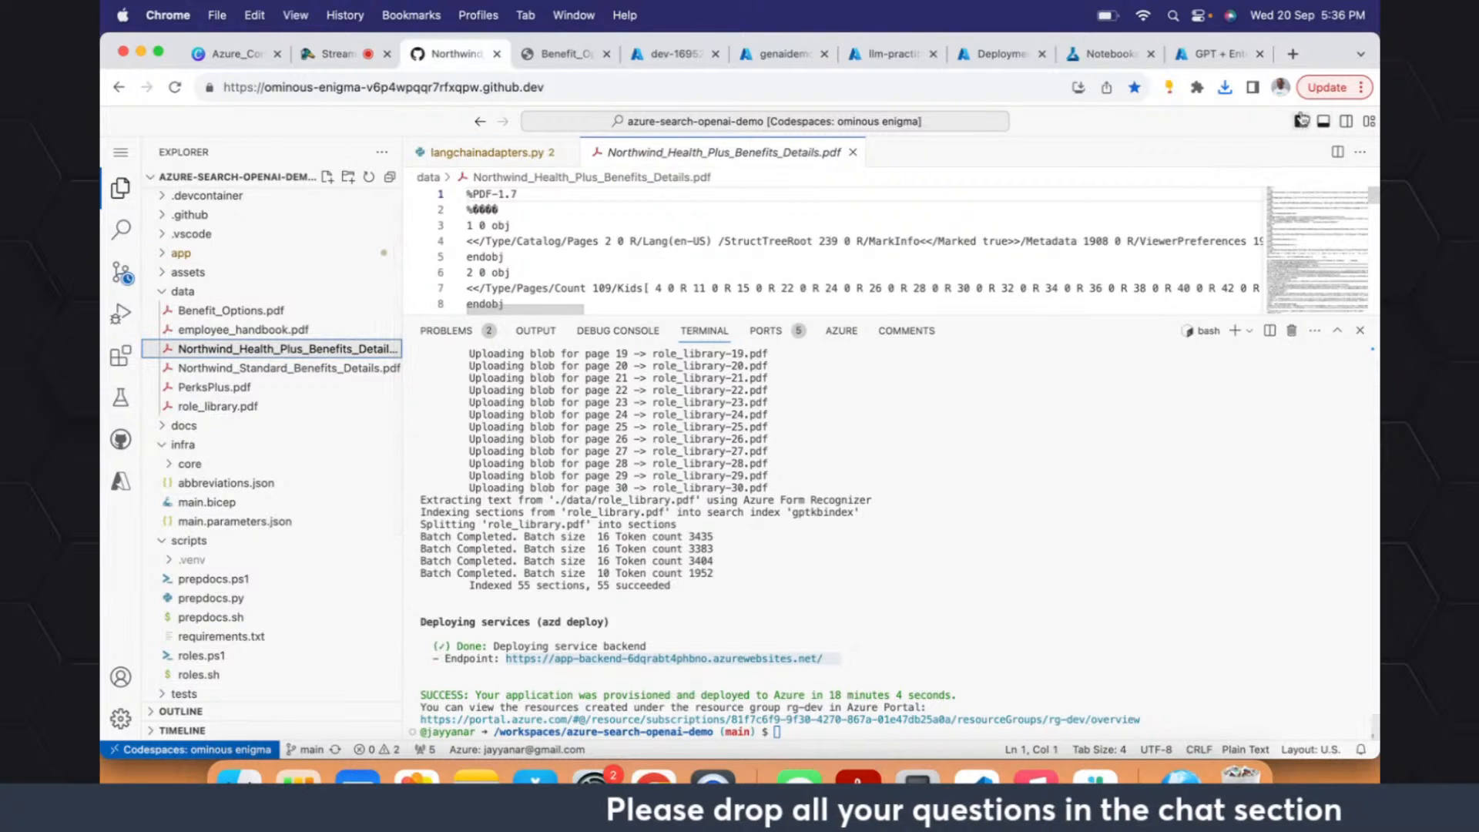
right_click(367, 354)
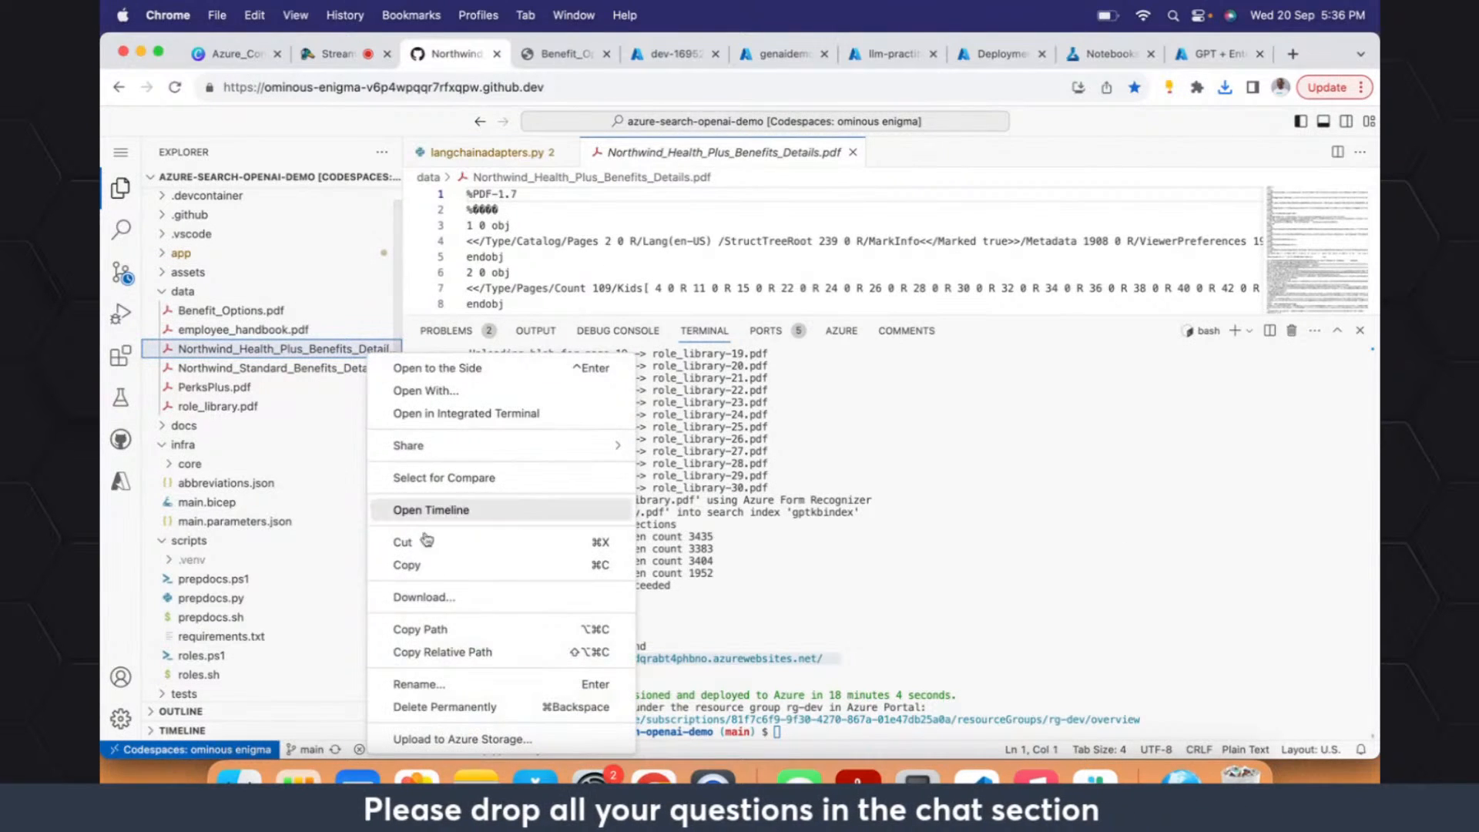
click(473, 599)
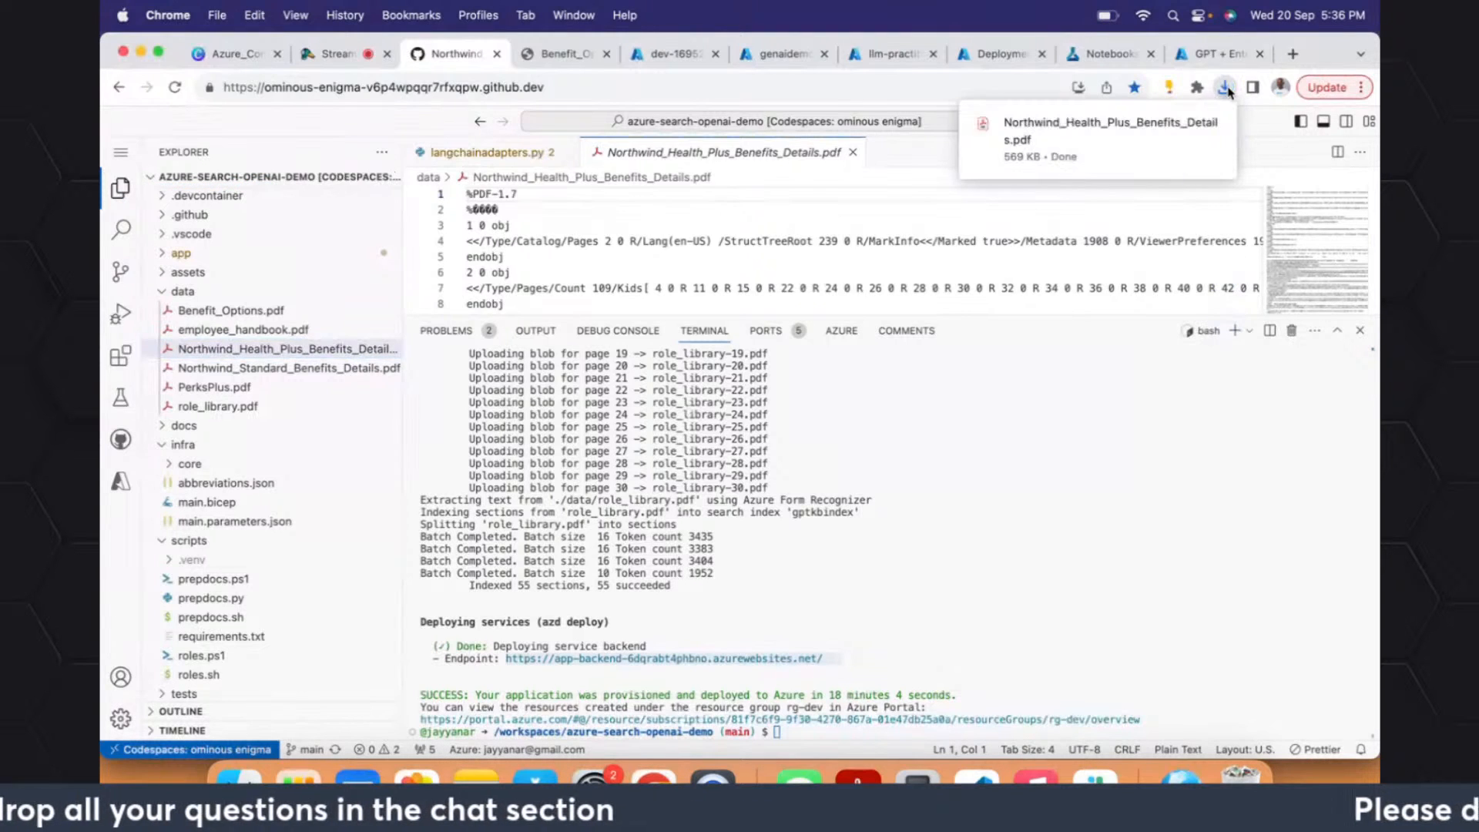
click(1226, 88)
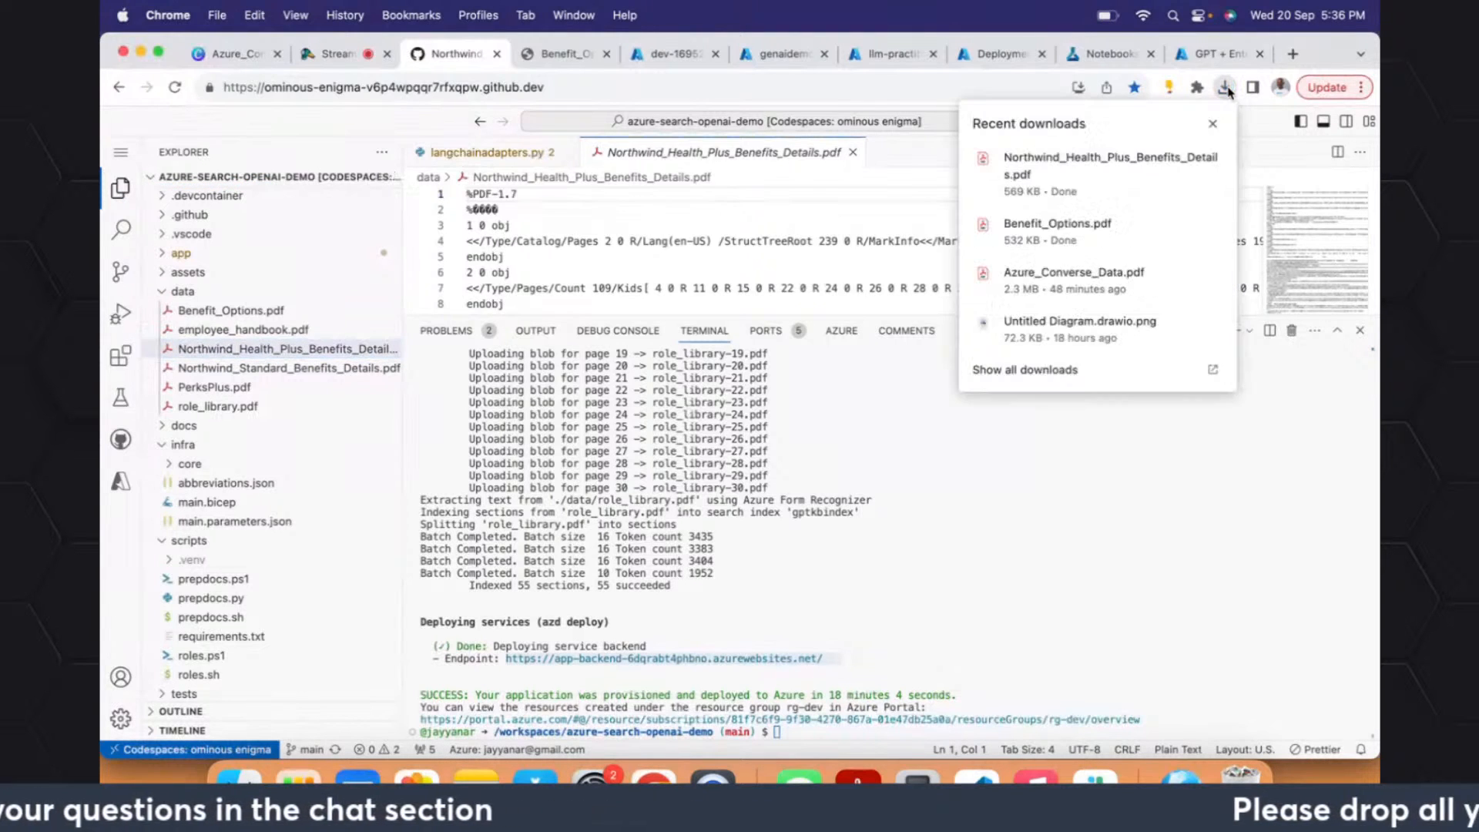
click(1093, 162)
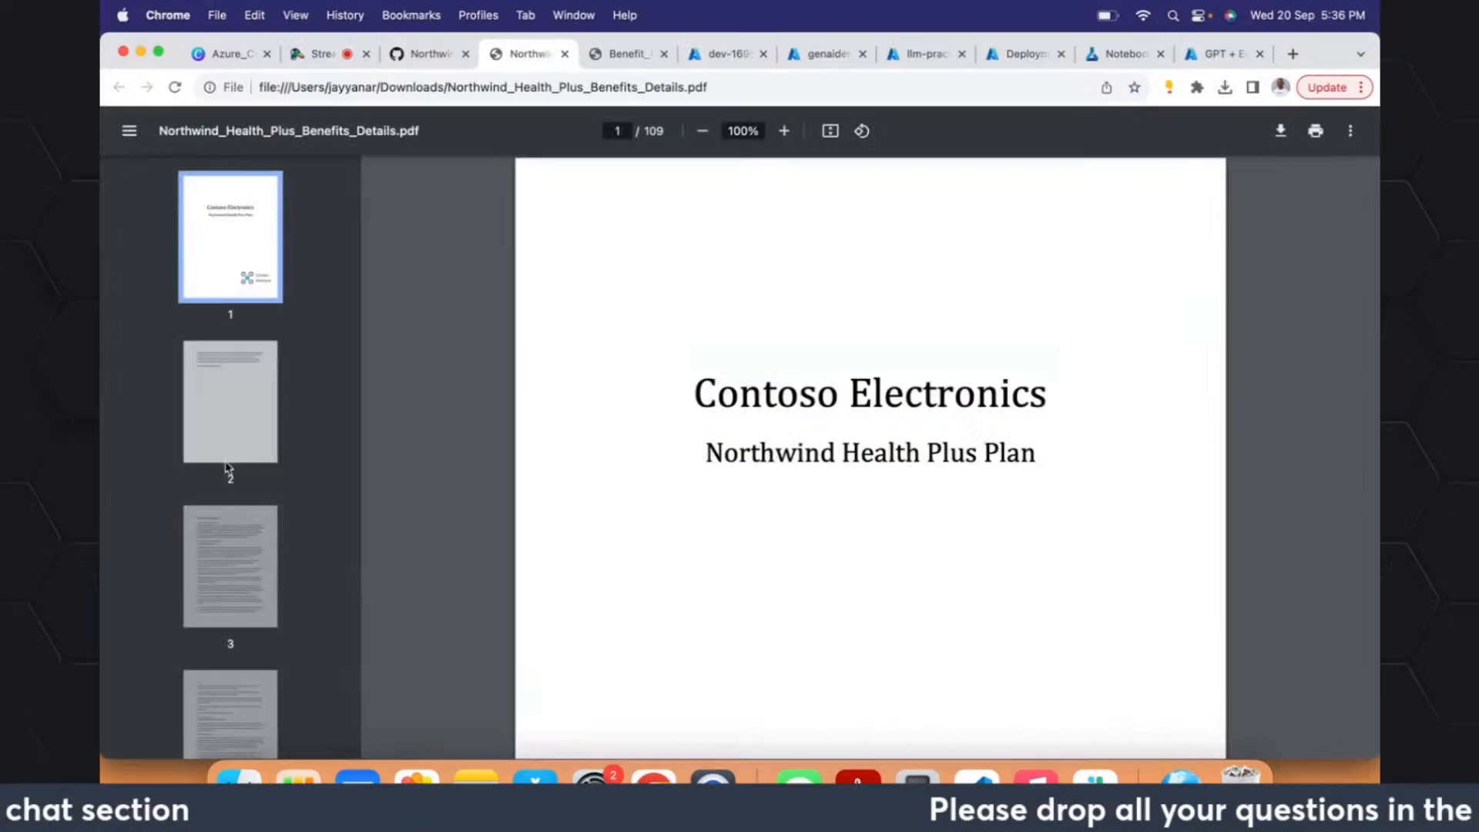
- Page through Northwind_Health_Plus_Benefits_Details.pdf to examine its plan information, covered services and care management sections up to page 63
click(224, 568)
key(Down)
key(Down)
key(Down)
key(Down)
key(Down)
key(Down)
key(Down)
key(Down)
key(Down)
key(Down)
key(Down)
key(Down)
key(Down)
key(Down)
key(Down)
key(Down)
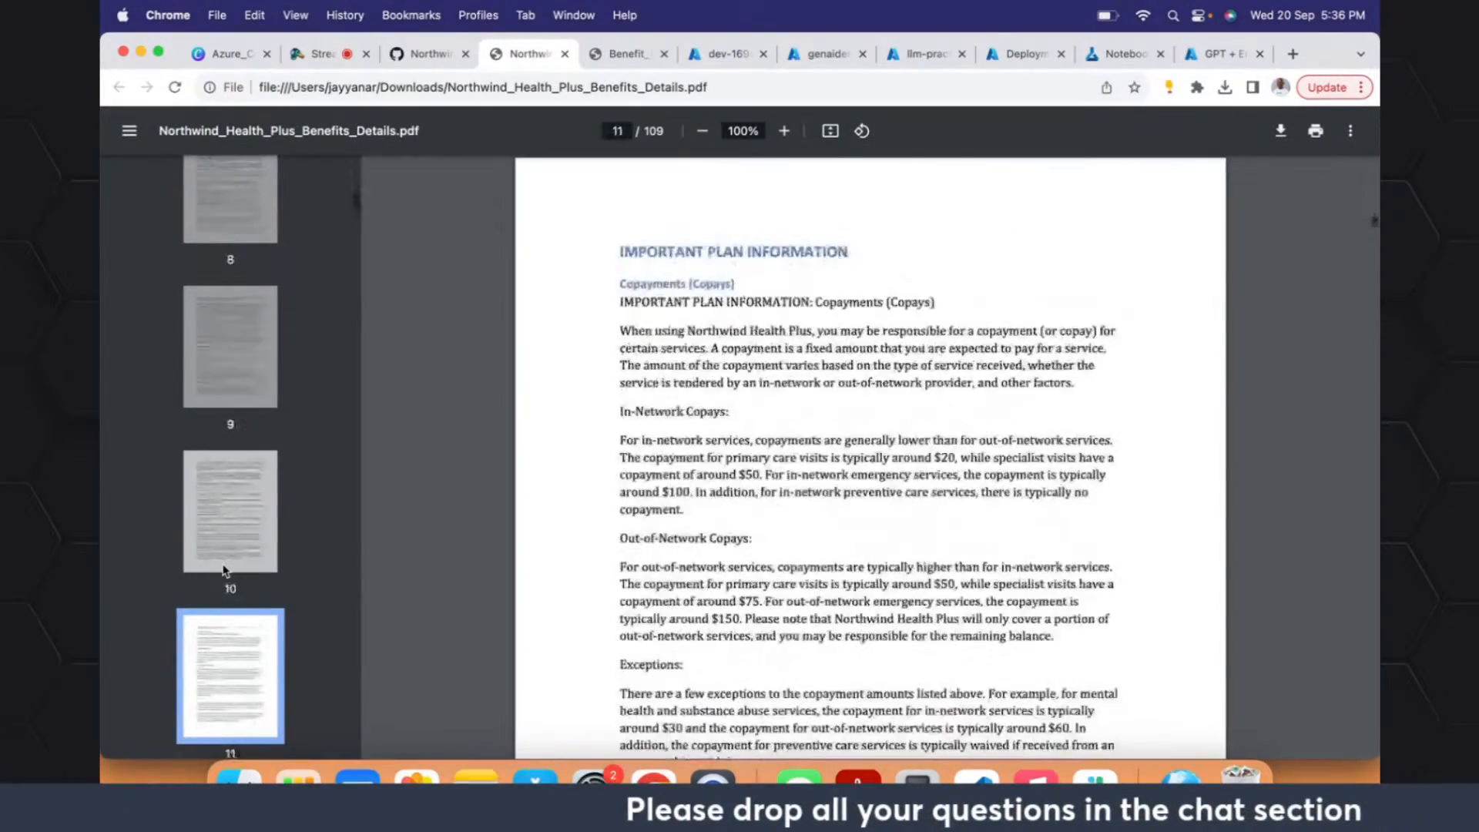
key(Down)
key(Down)
key(Down)
key(Down)
key(Down)
key(Down)
key(Down)
key(Down)
key(Down)
key(Down)
key(Down)
key(Down)
key(Down)
key(Down)
key(Down)
key(Down)
key(Down)
key(Down)
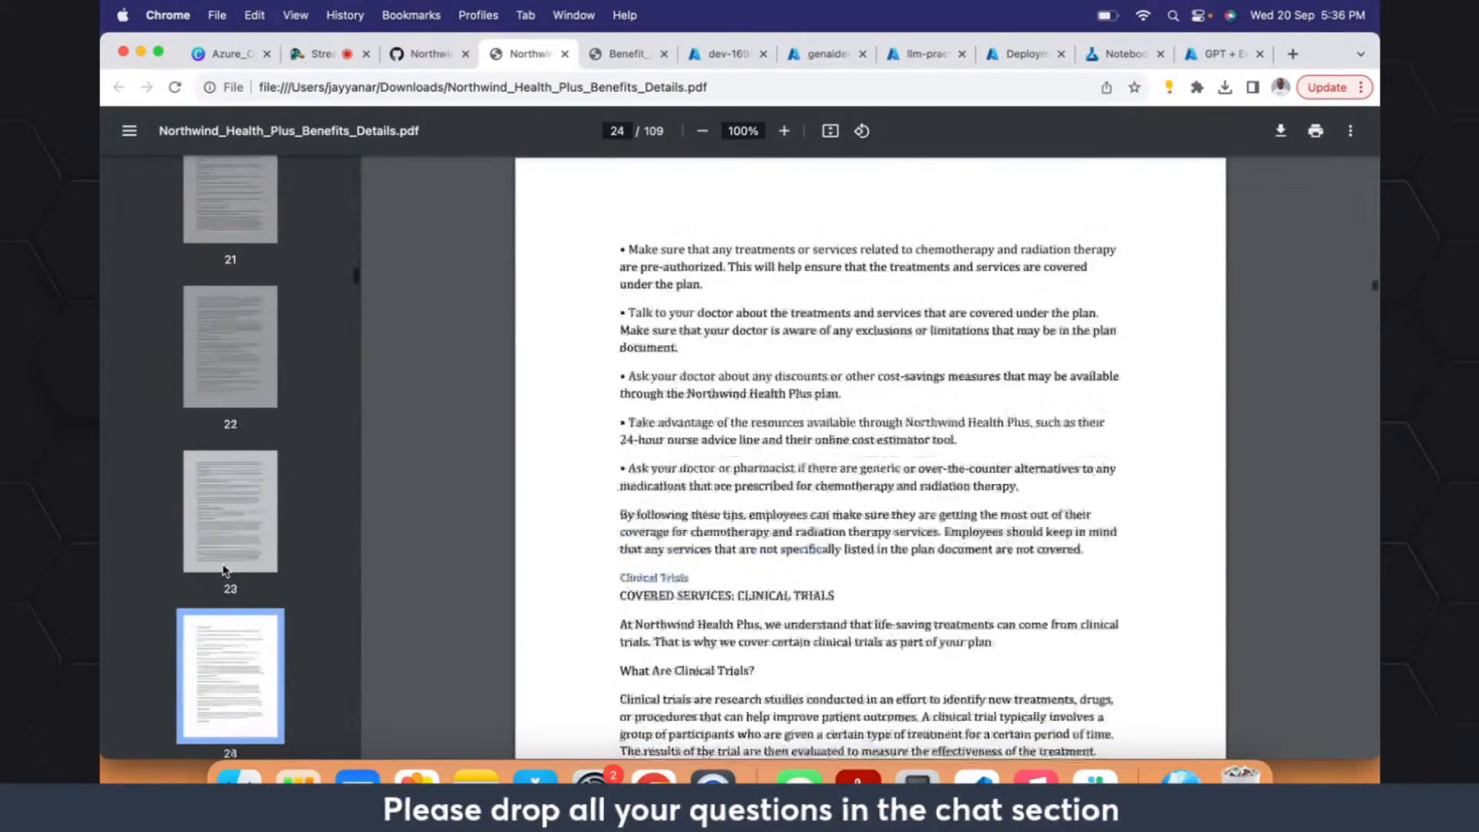
key(Down)
key(Down)
key(Down)
key(Down)
key(Down)
key(Down)
key(Down)
key(Down)
key(Down)
key(Down)
key(Down)
key(Down)
key(Down)
key(Down)
key(Down)
key(Down)
key(Down)
key(Down)
key(Down)
key(Down)
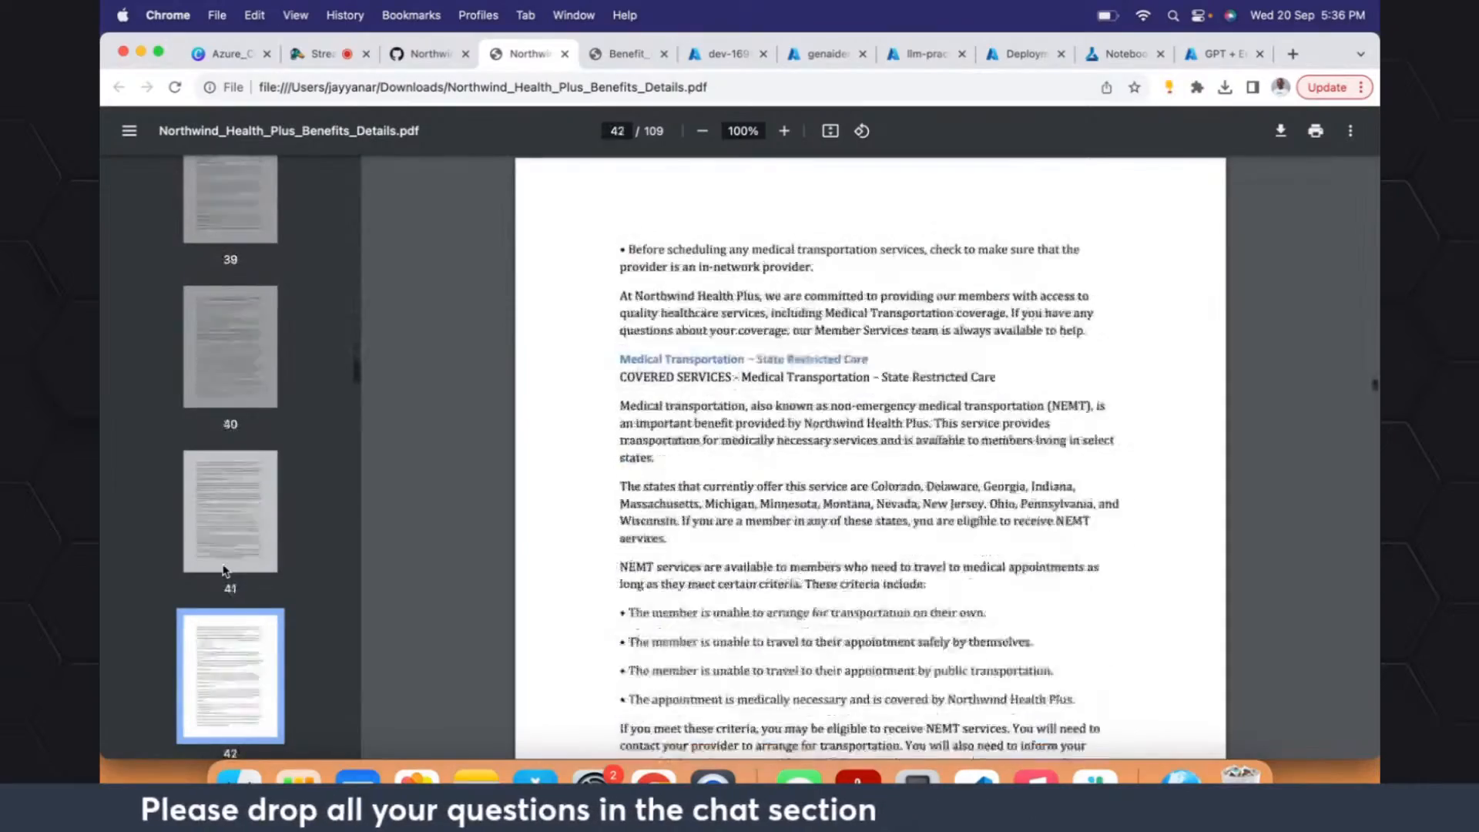
key(Down)
key(Down)
key(Down)
key(Down)
key(Down)
key(Down)
key(Down)
key(Down)
key(Down)
key(Down)
key(Down)
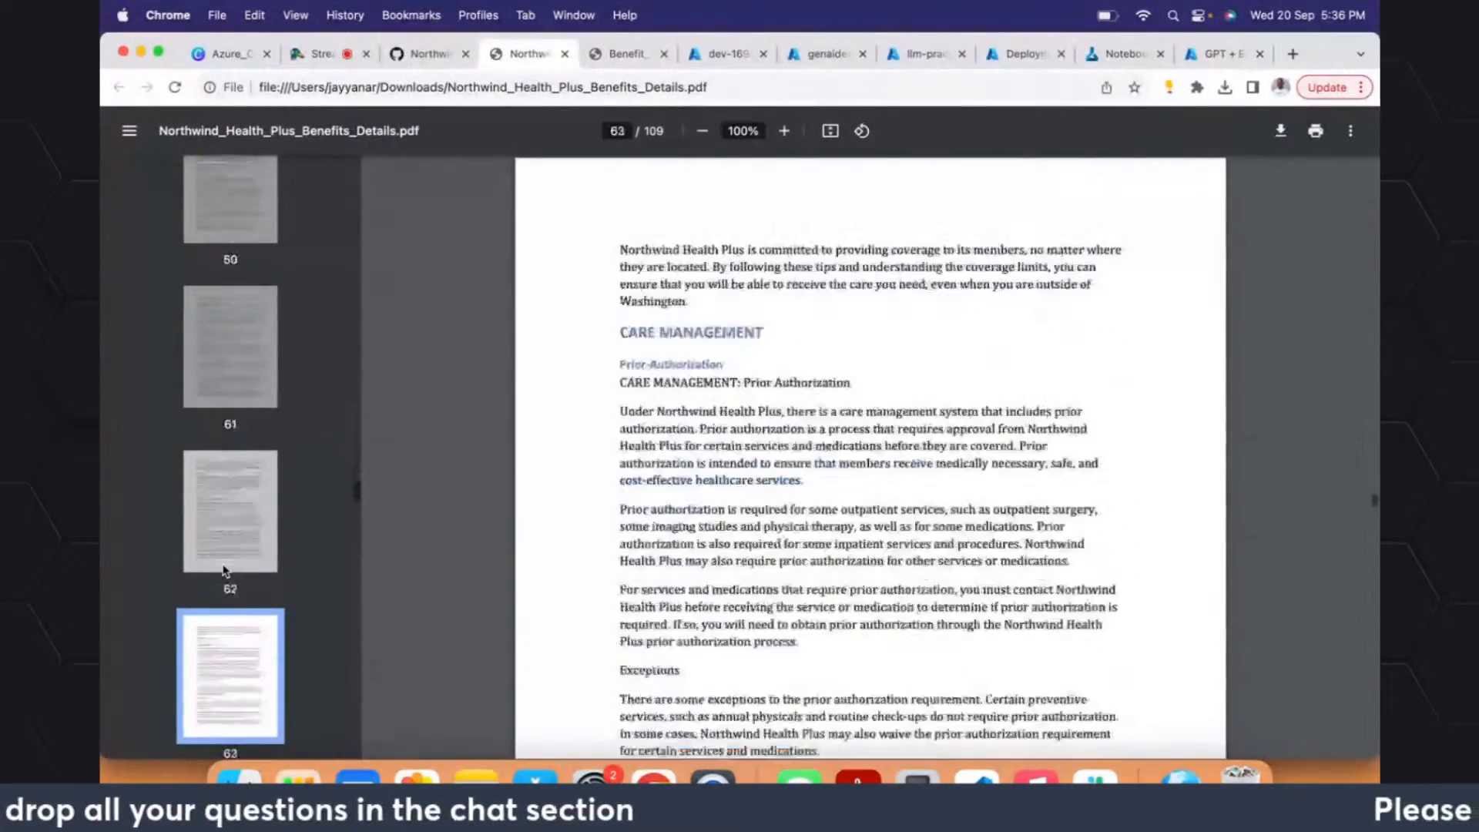
- Return to the Codespace and close the Northwind_Health_Plus_Benefits_Details.pdf file in the editor
click(425, 54)
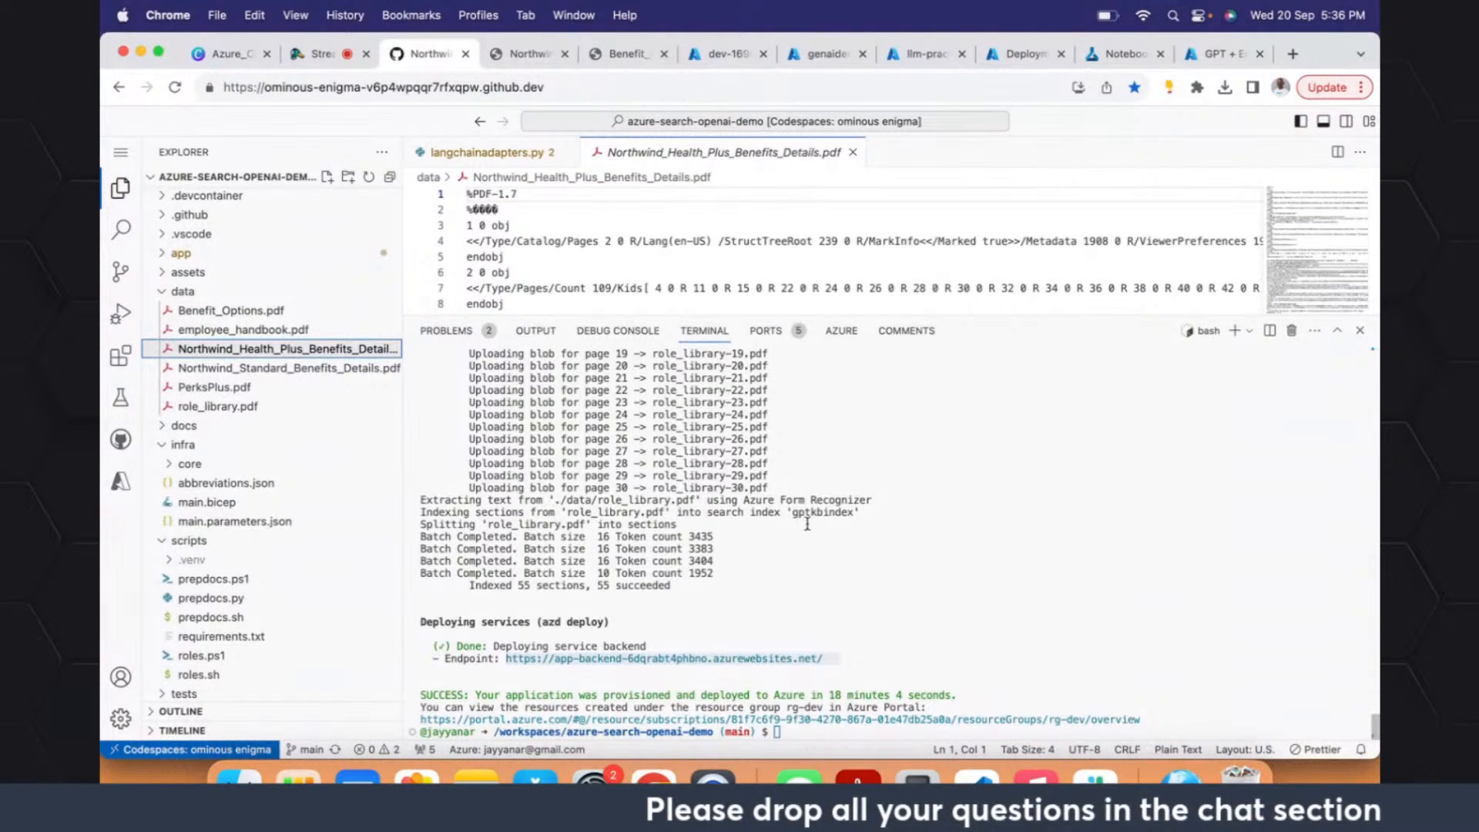
click(775, 577)
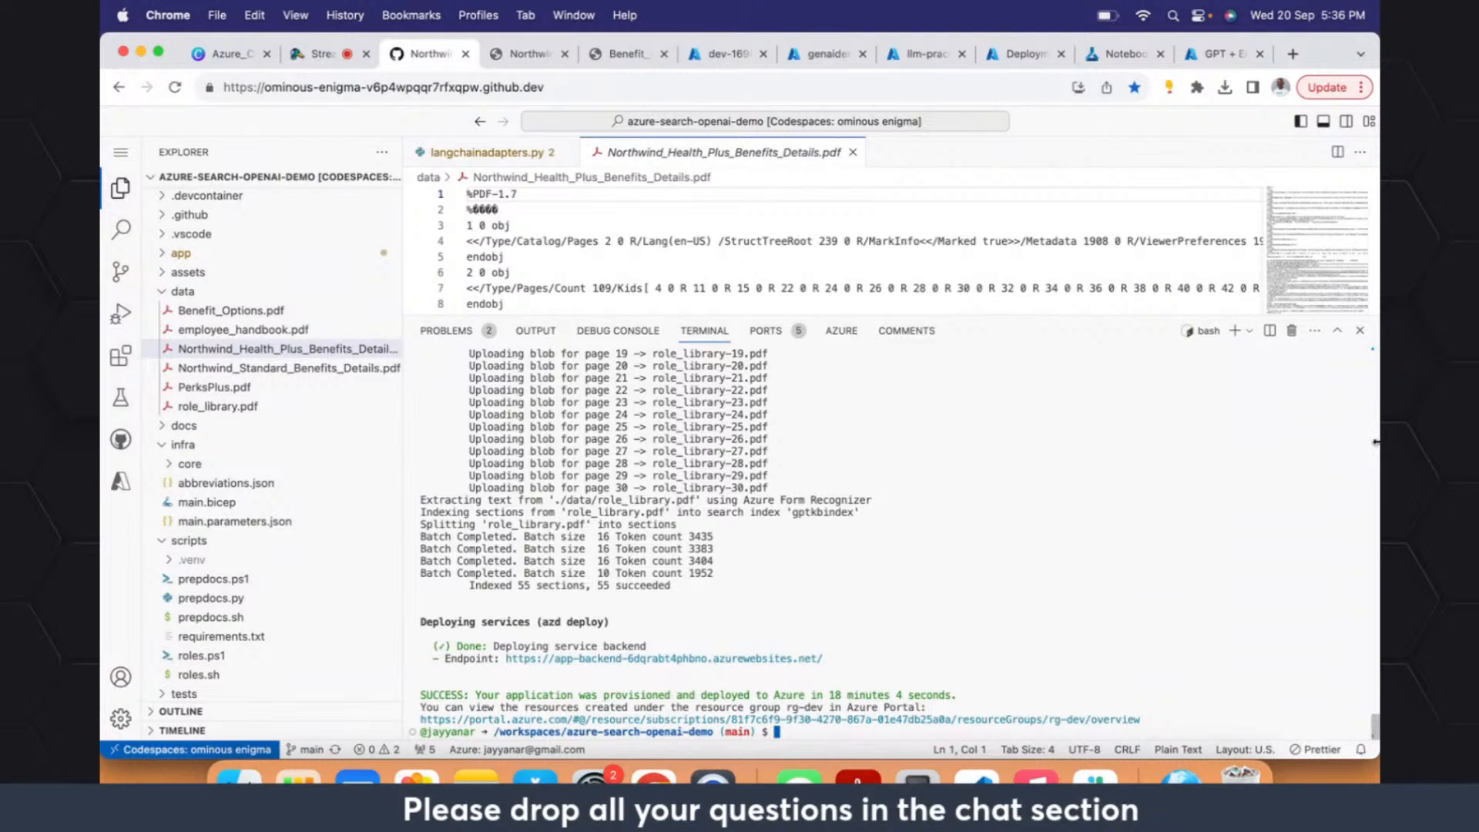
click(853, 155)
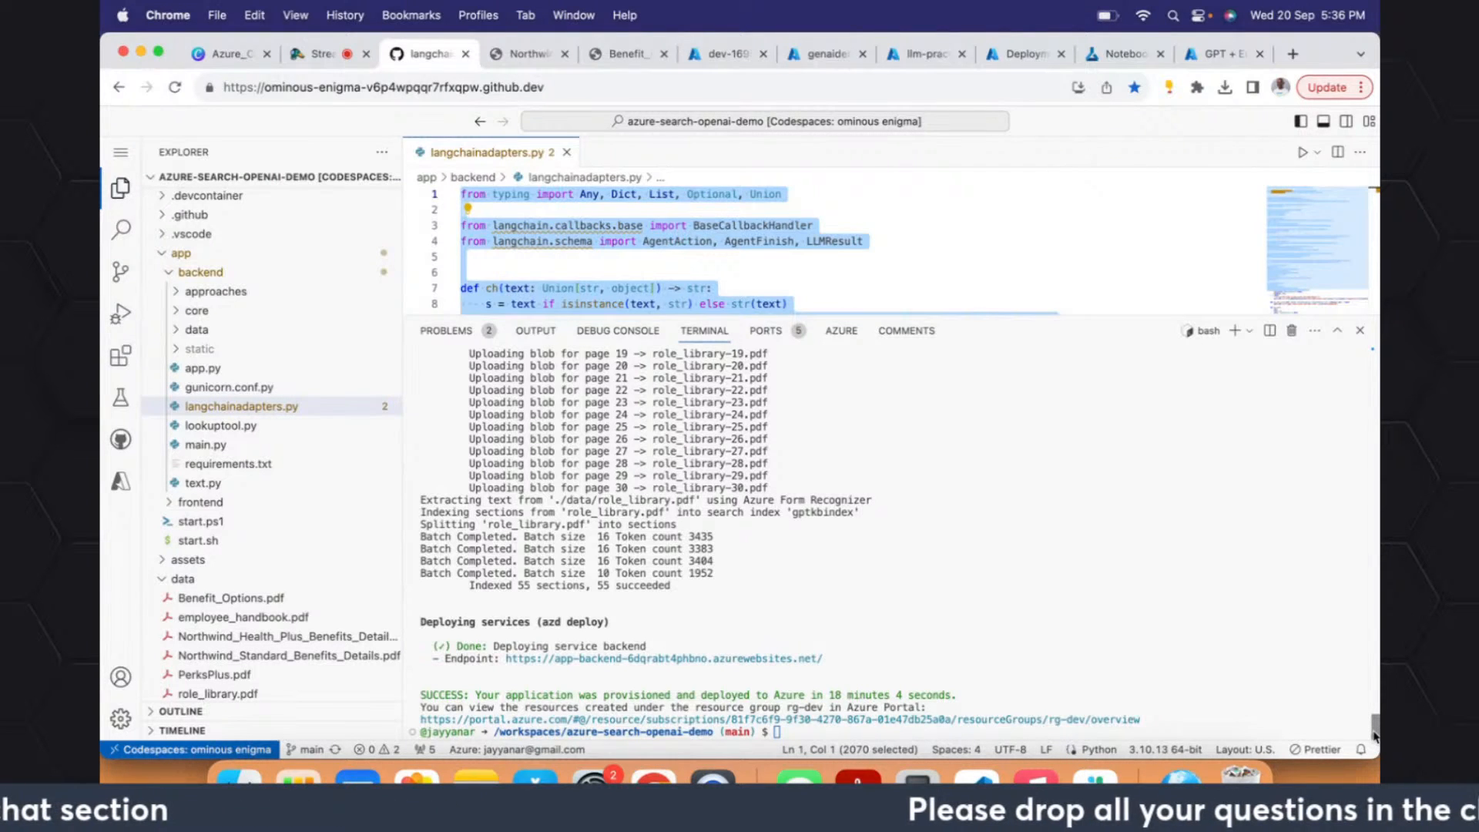
- Find the provisioned Azure resources in the terminal output and highlight the App Service plan, Form recognizer and Search service names
drag(1373, 734, 1374, 383)
drag(724, 463, 597, 465)
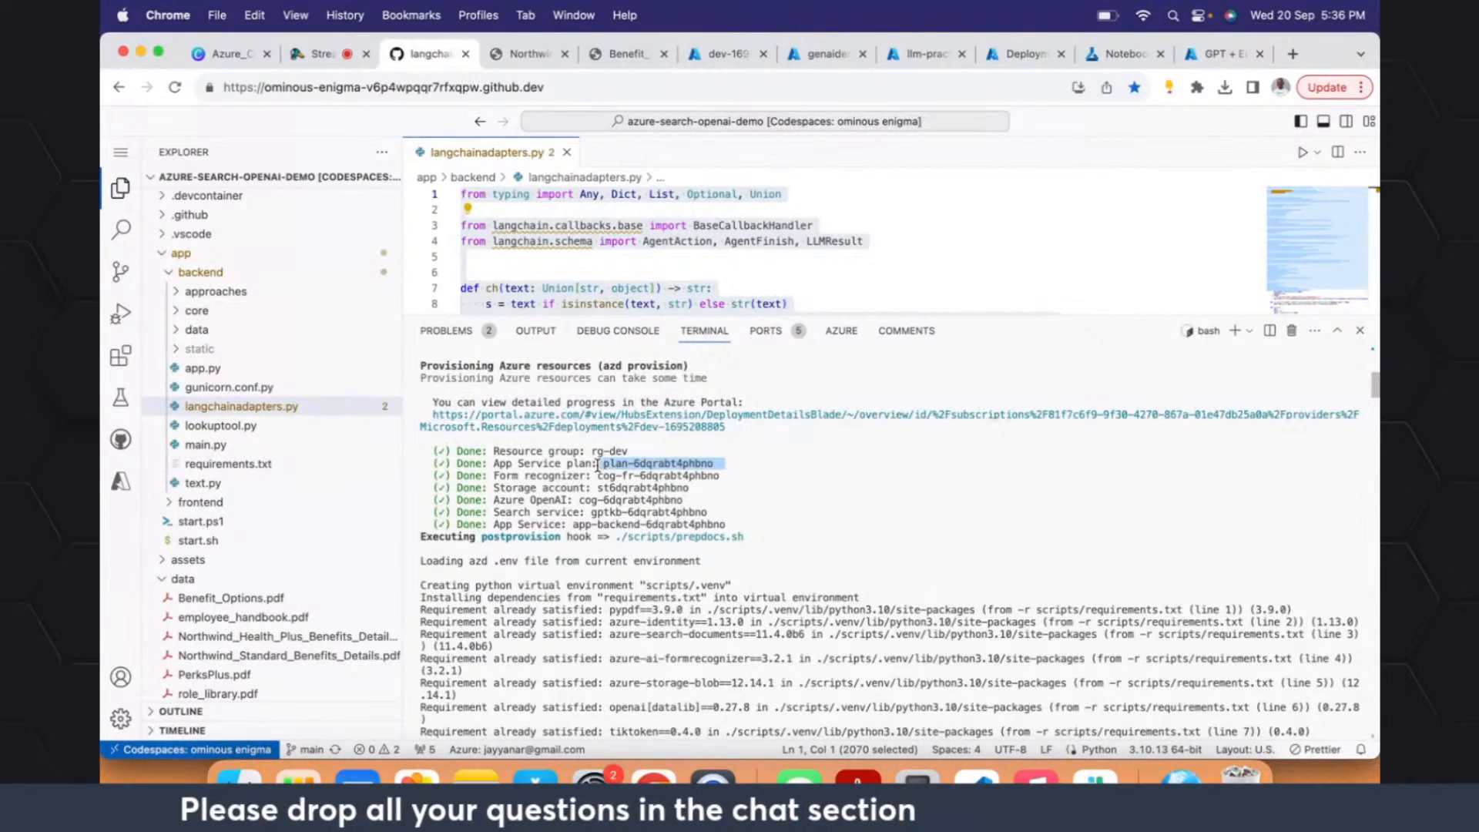
drag(742, 476, 590, 475)
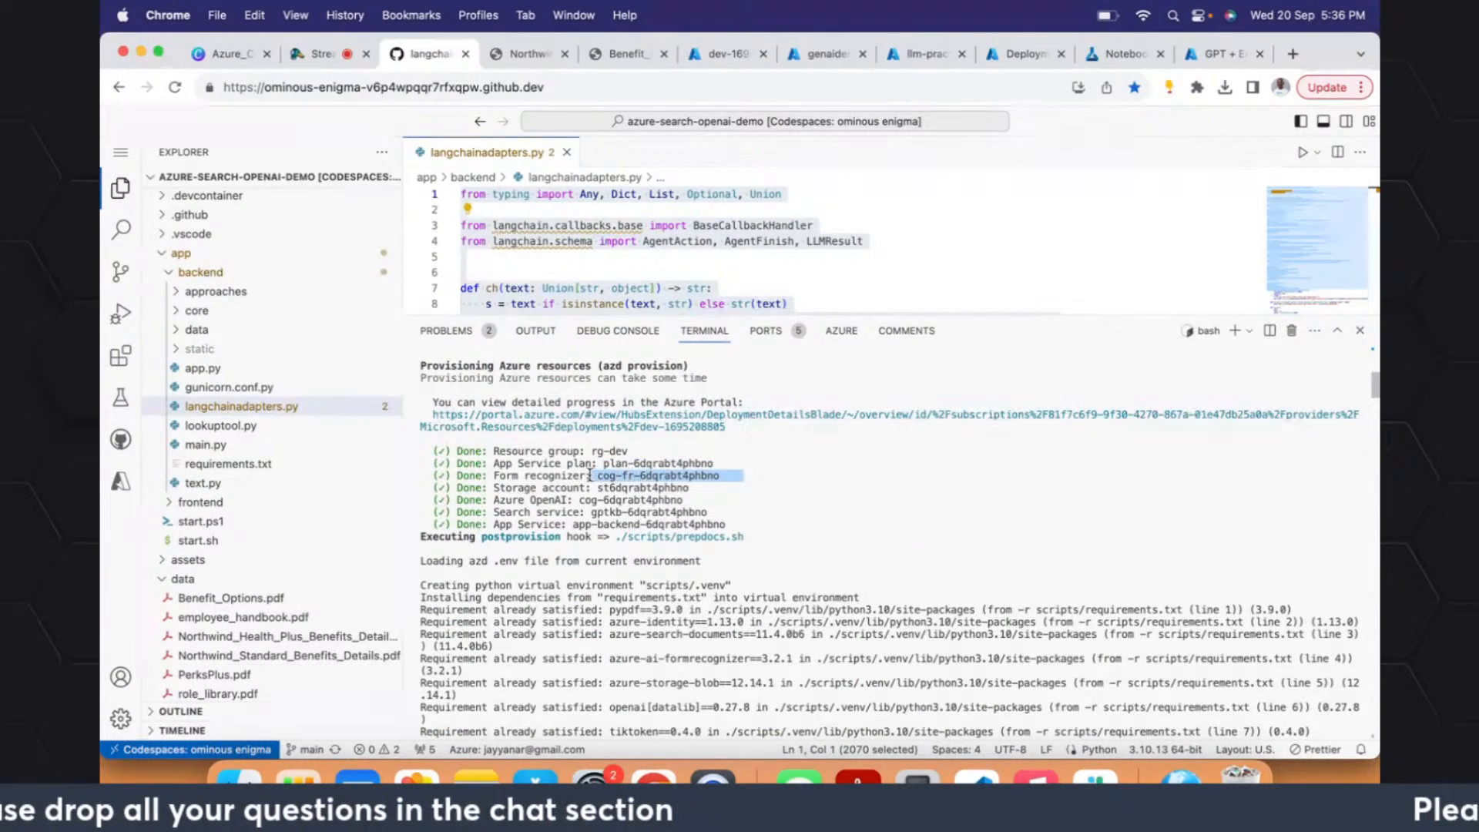
click(596, 476)
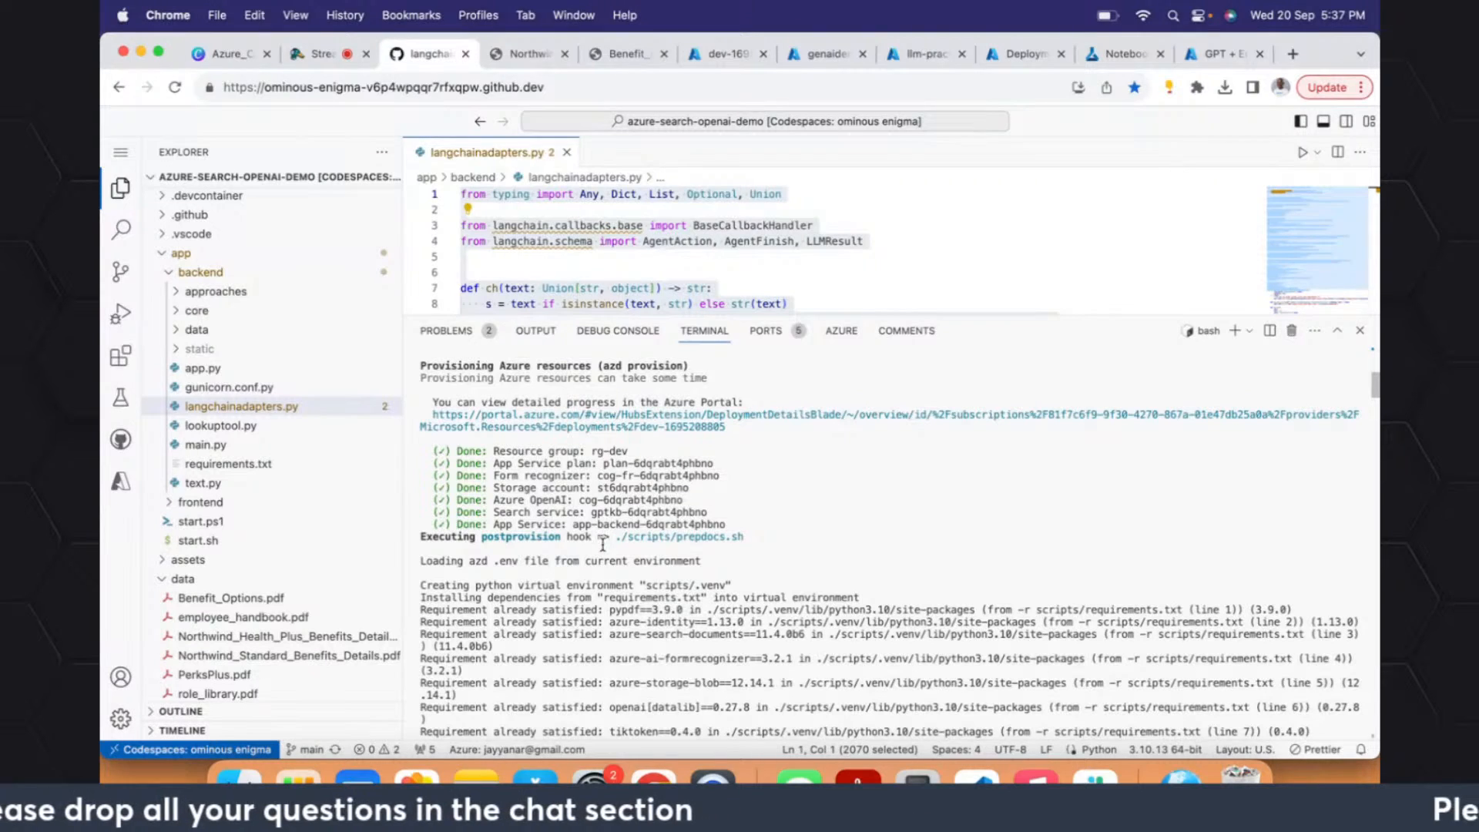
drag(707, 512, 587, 510)
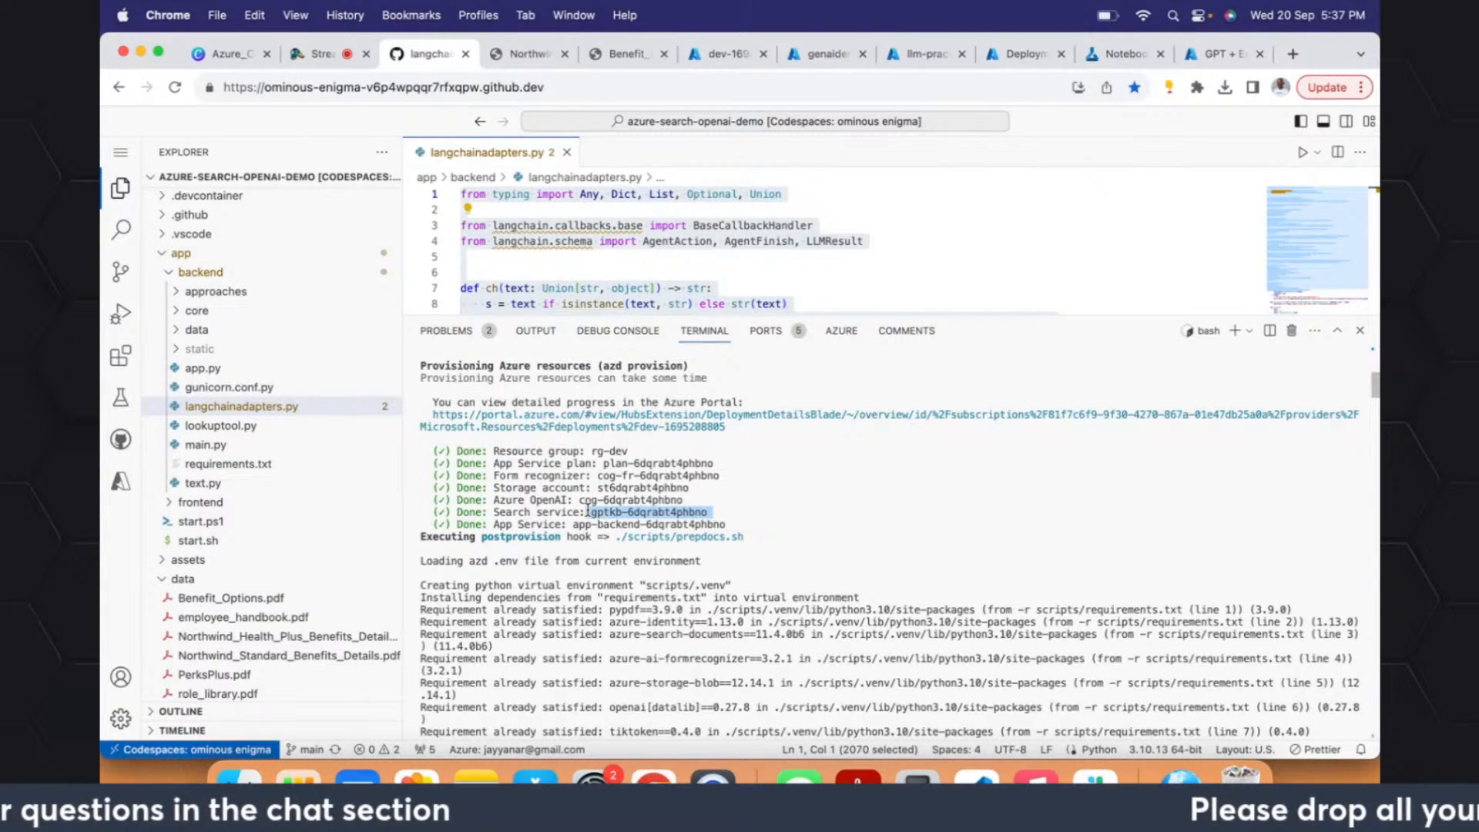
click(821, 508)
- Review the terminal's PDF upload and indexing log, from the Northwind_Standard_Benefits_Details.pdf batches down to the role_library.pdf entries
key(Return)
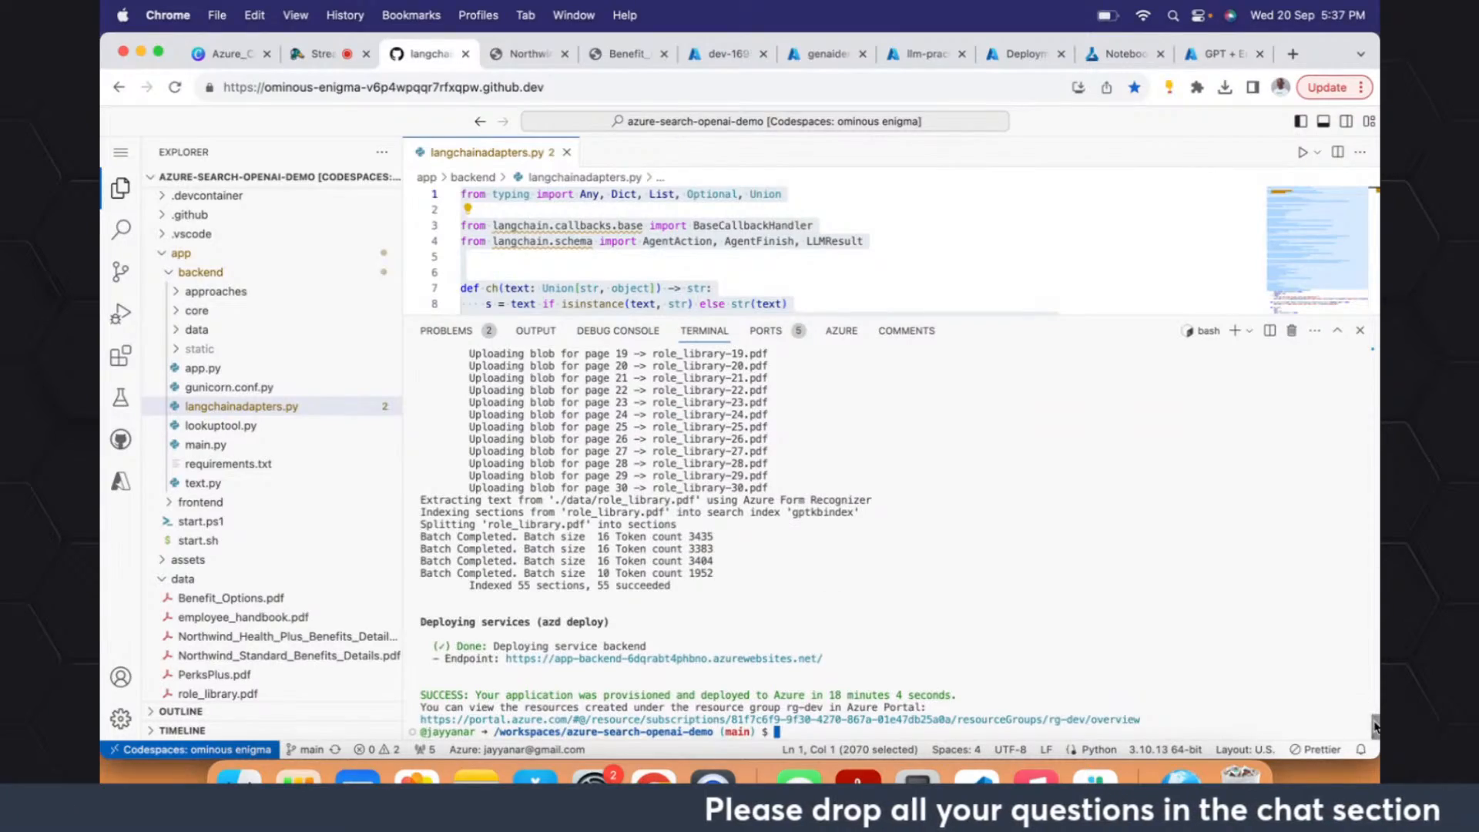
drag(1374, 721, 1375, 568)
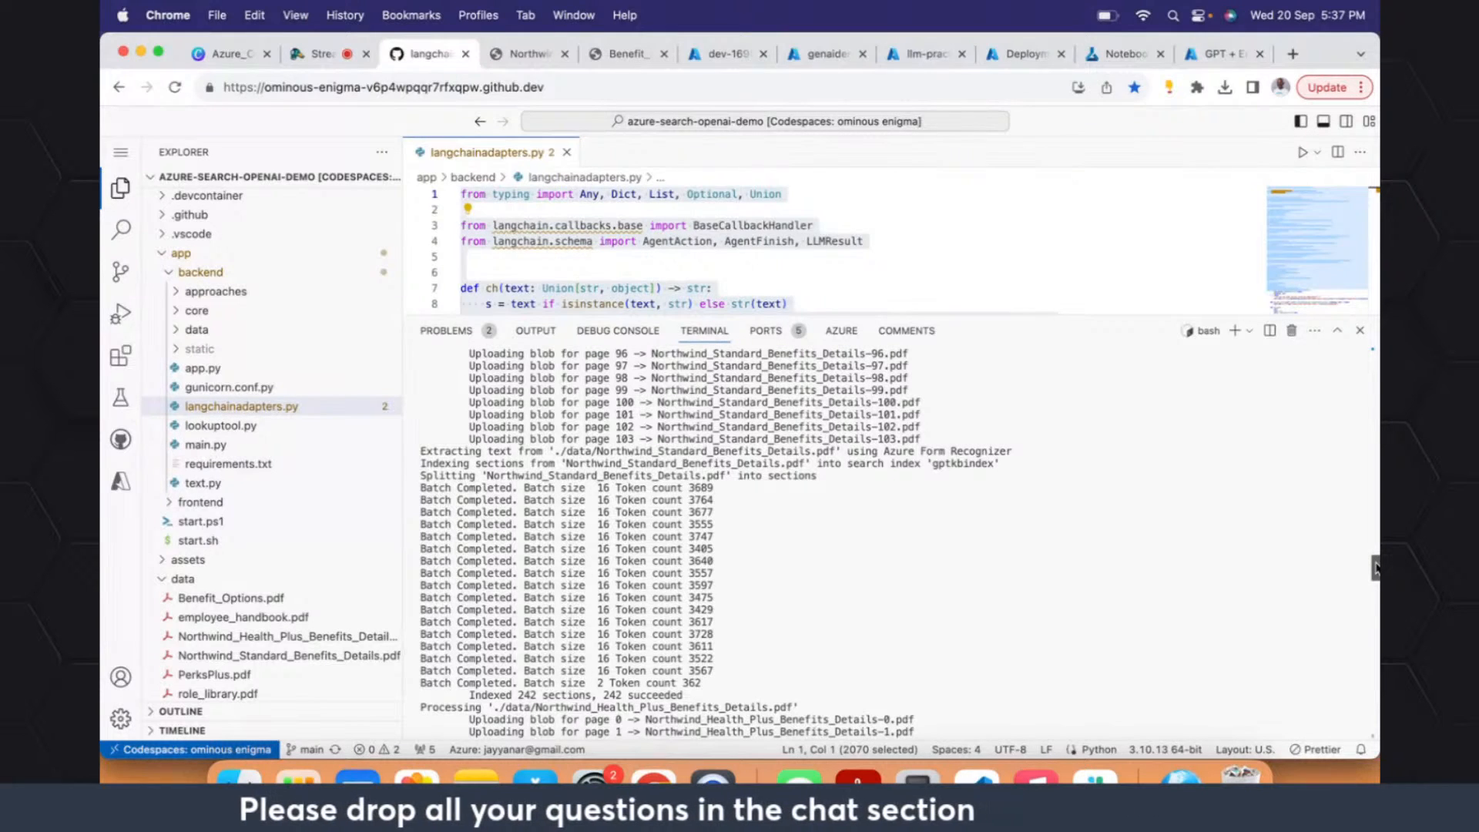
drag(1375, 568, 1376, 720)
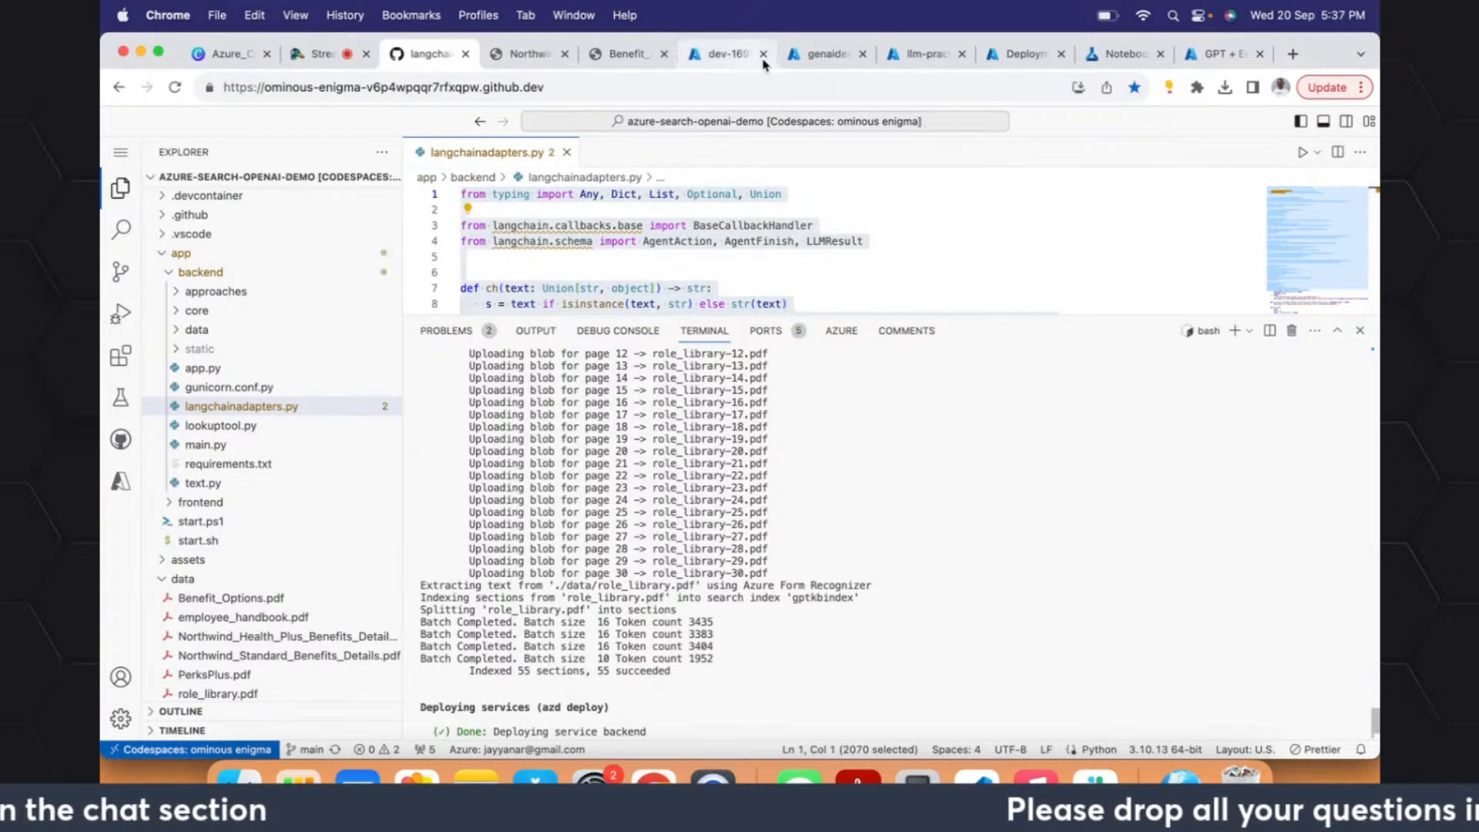
- Switch to the Azure portal, search for "cogni" and open the Cognitive Search service list in a new tab
click(823, 54)
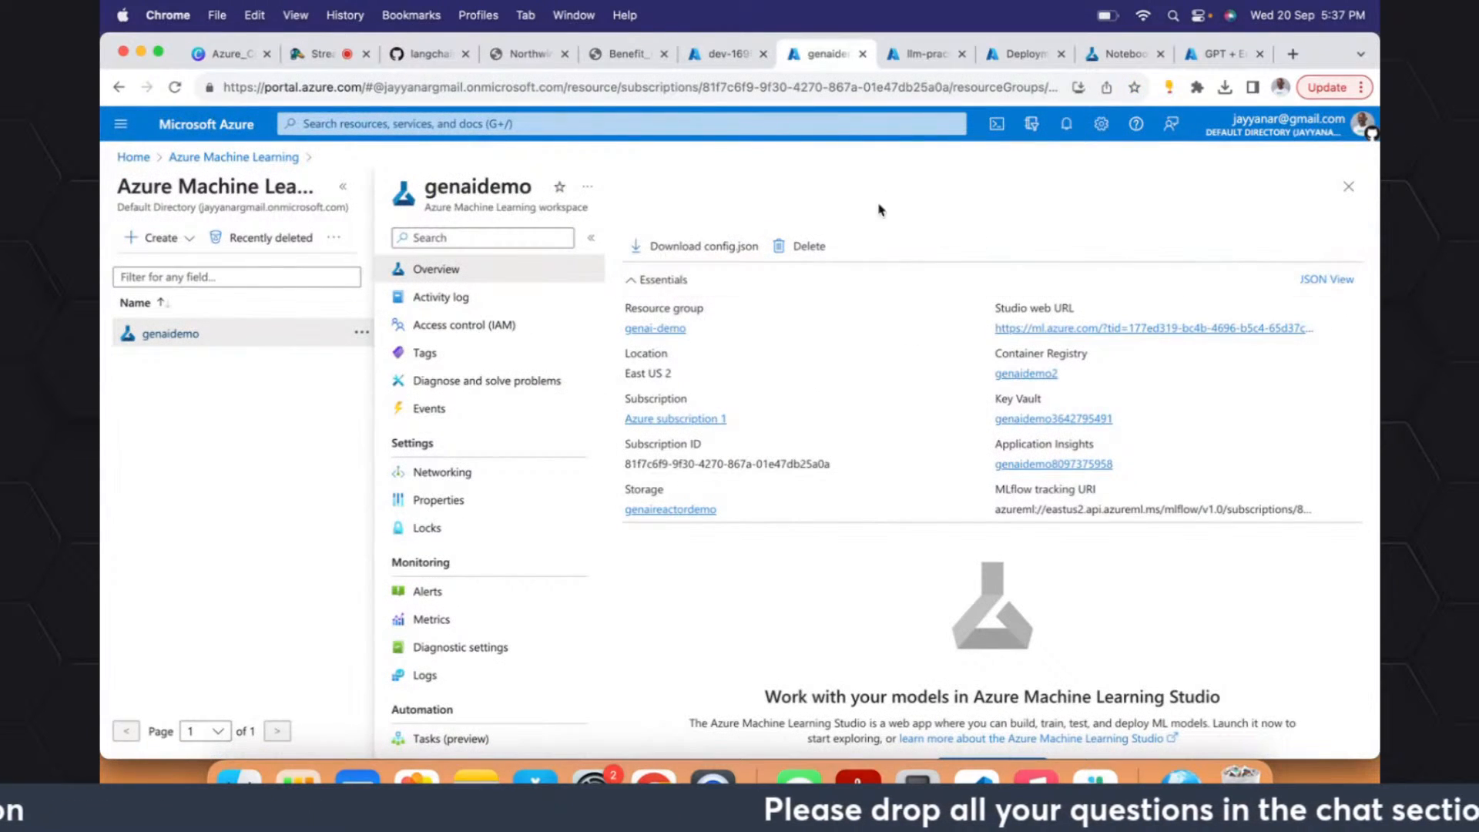
click(920, 54)
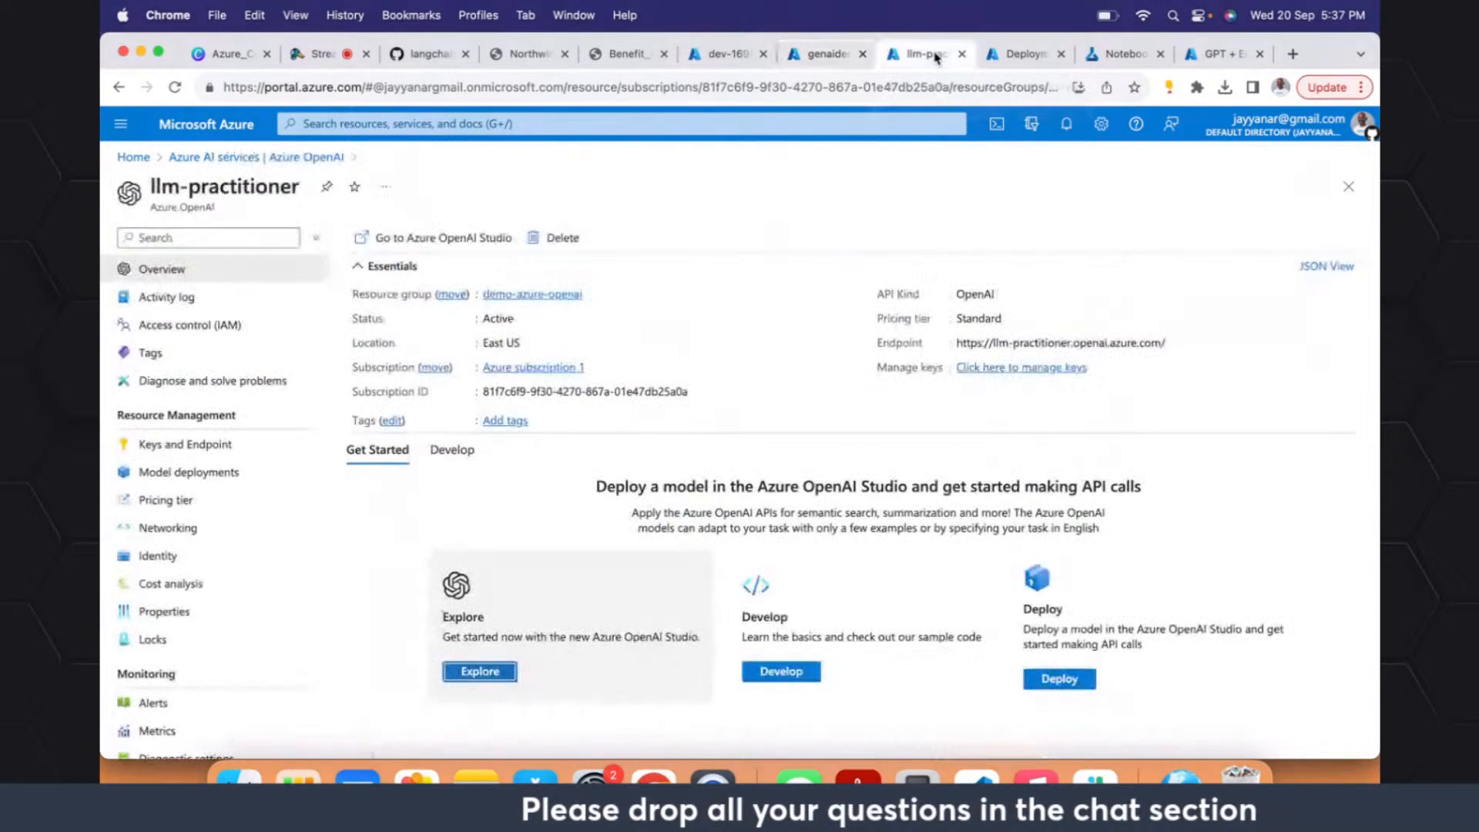
click(1025, 54)
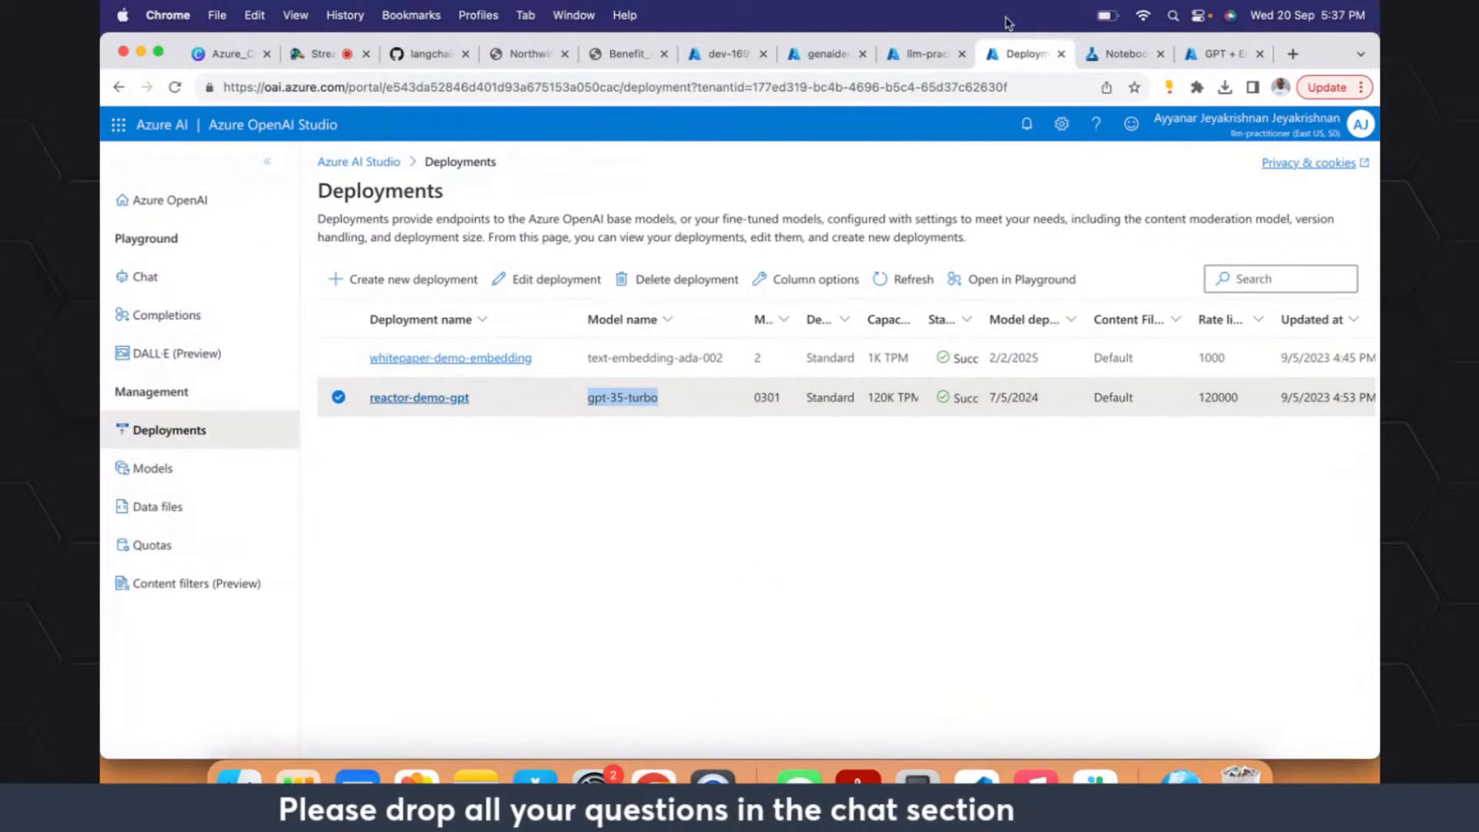
click(920, 54)
click(432, 123)
text(cogni)
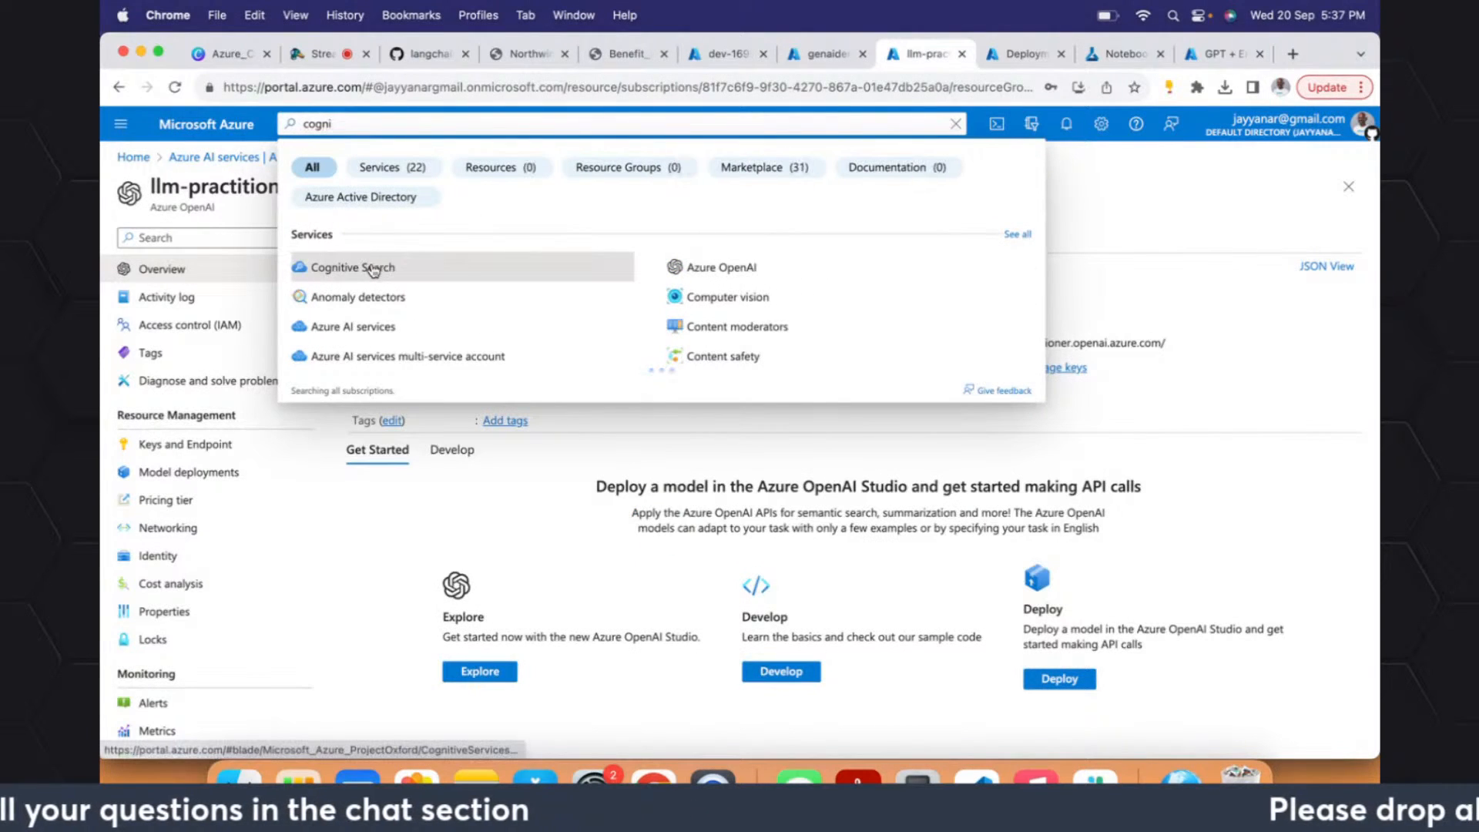
super+click(377, 269)
click(941, 60)
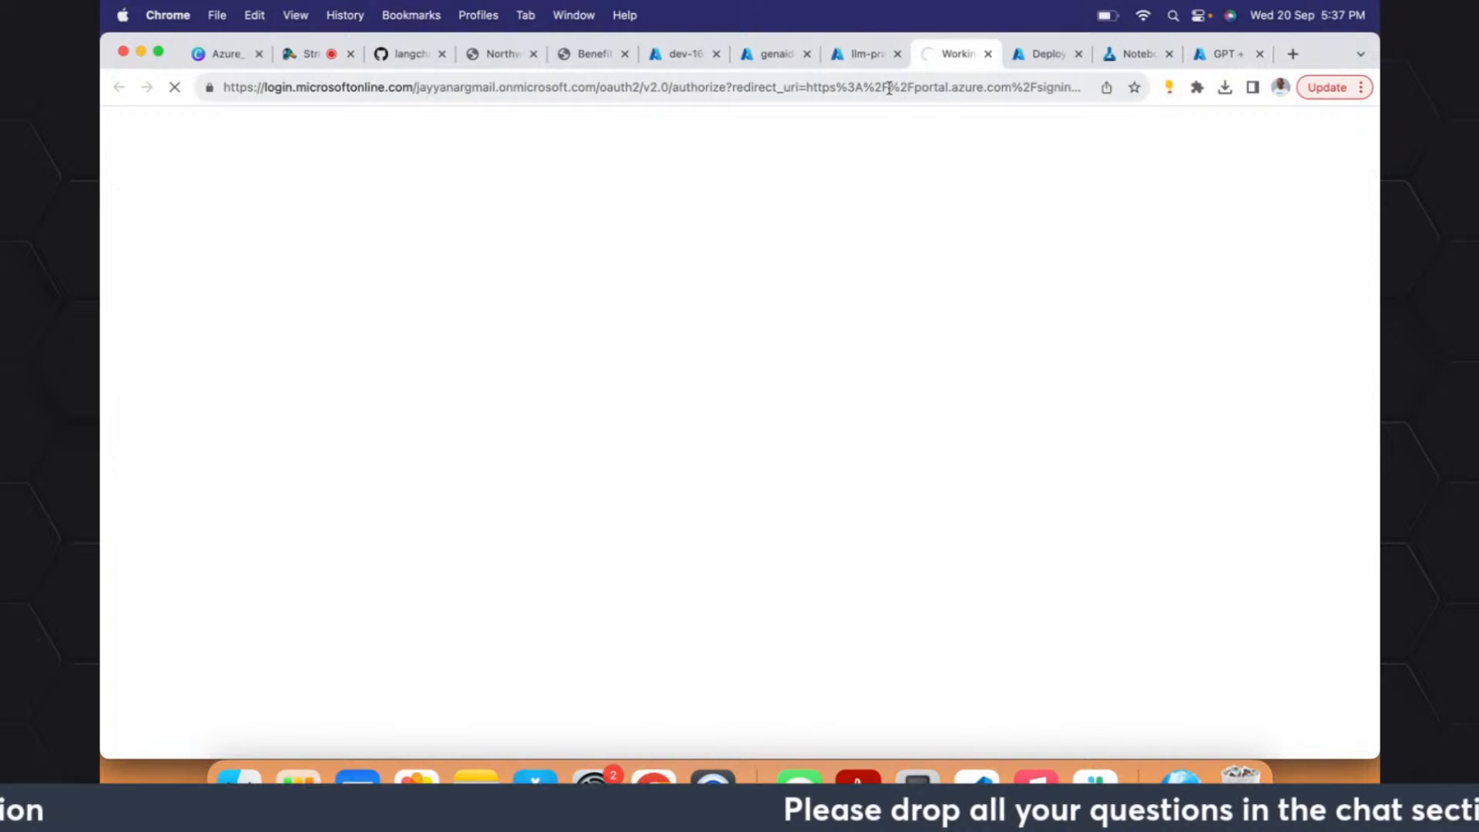
click(1039, 55)
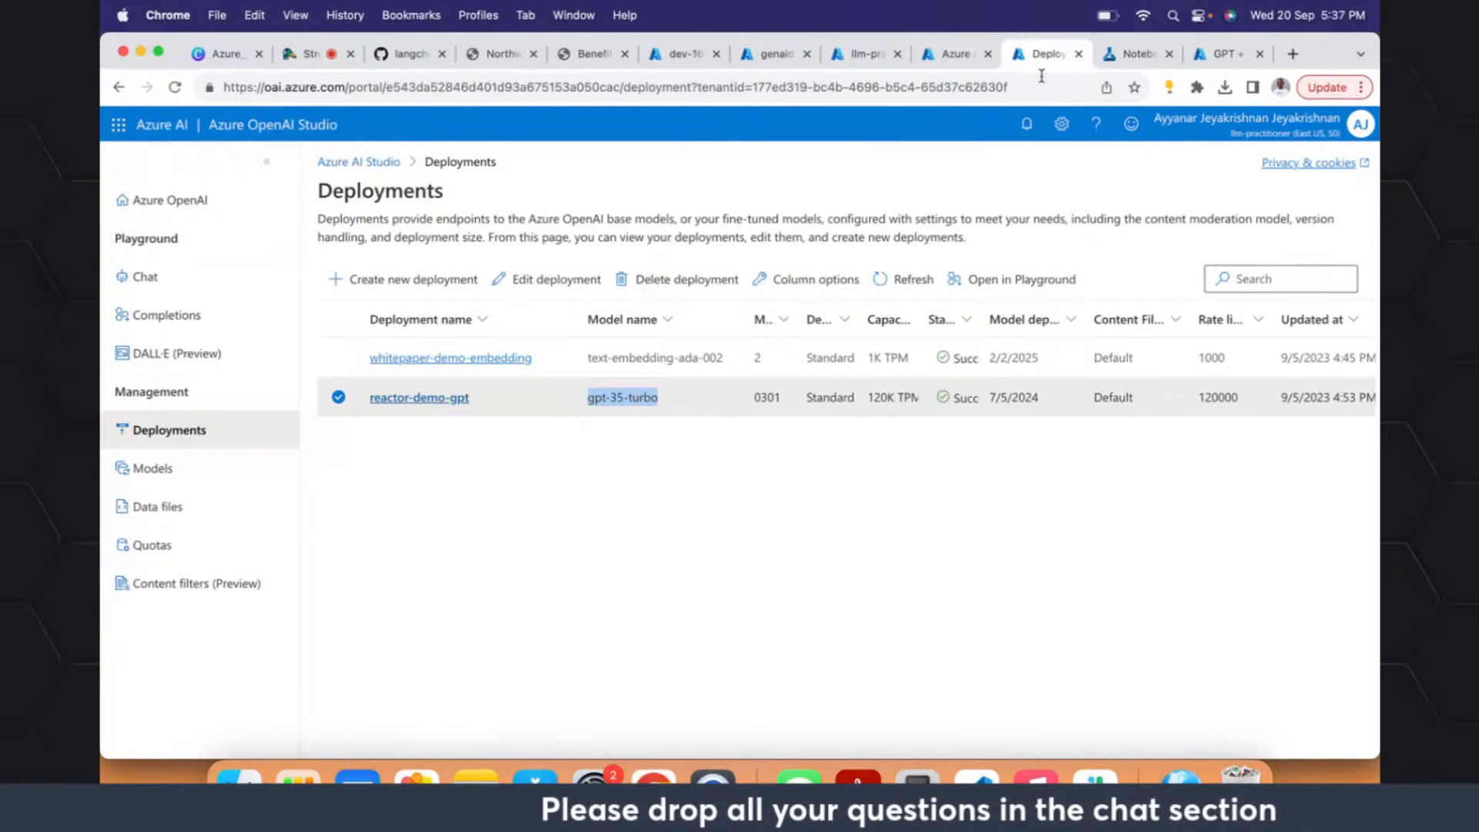
click(948, 60)
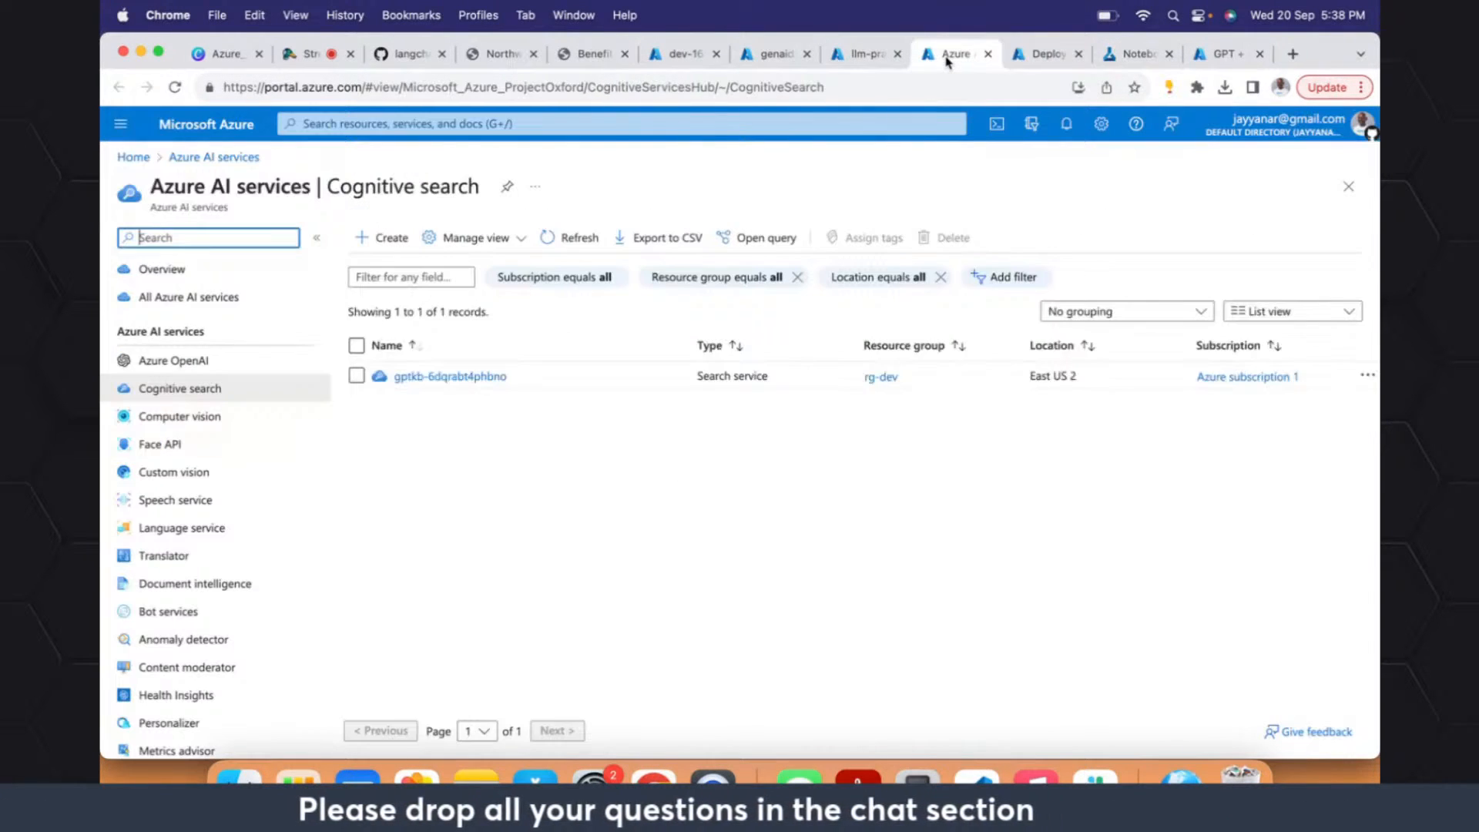
- Open the gptkb-6dqrabt4phbno search service and highlight its URL on the overview page
click(439, 377)
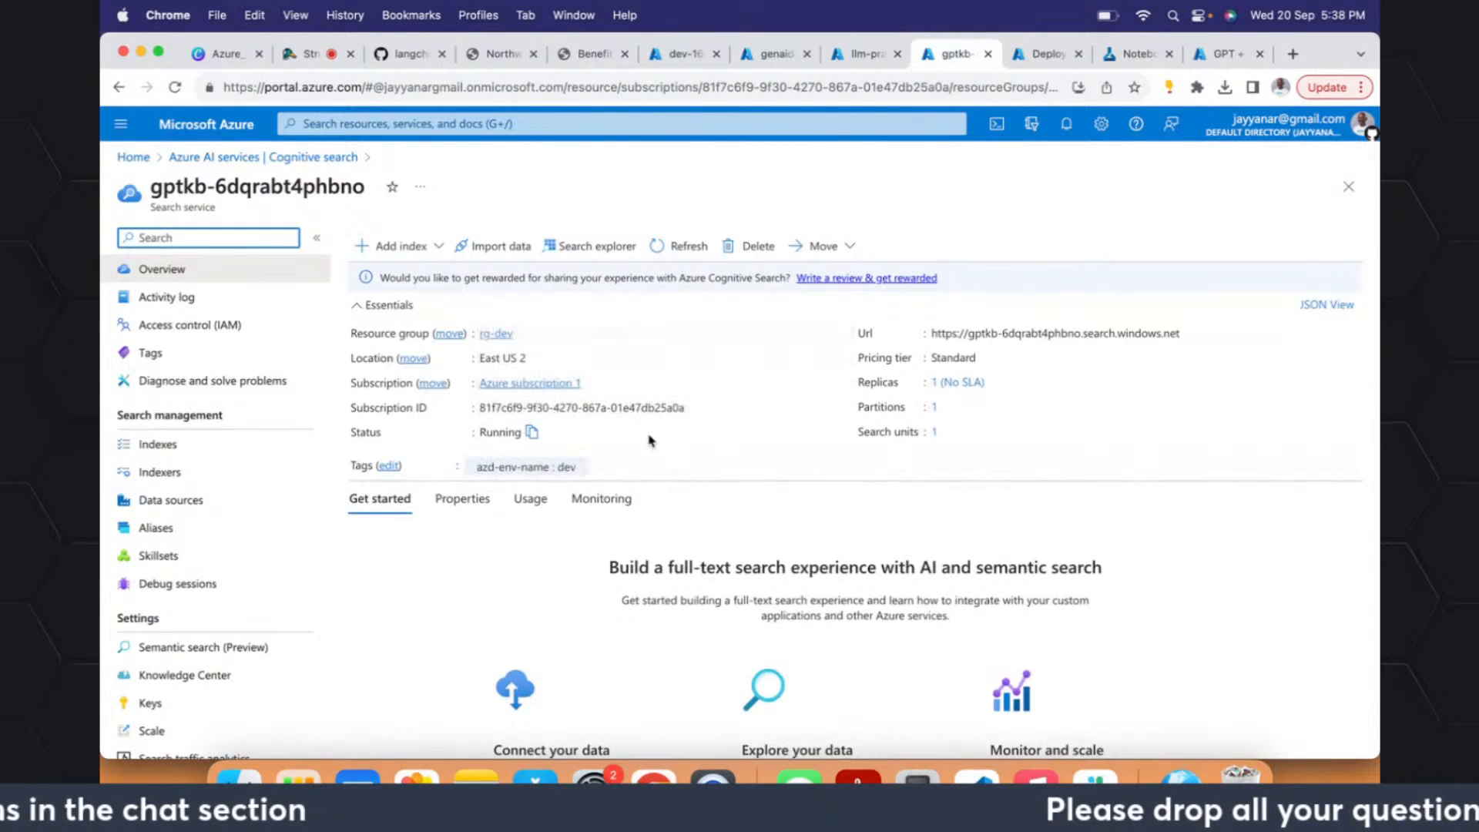
click(1145, 337)
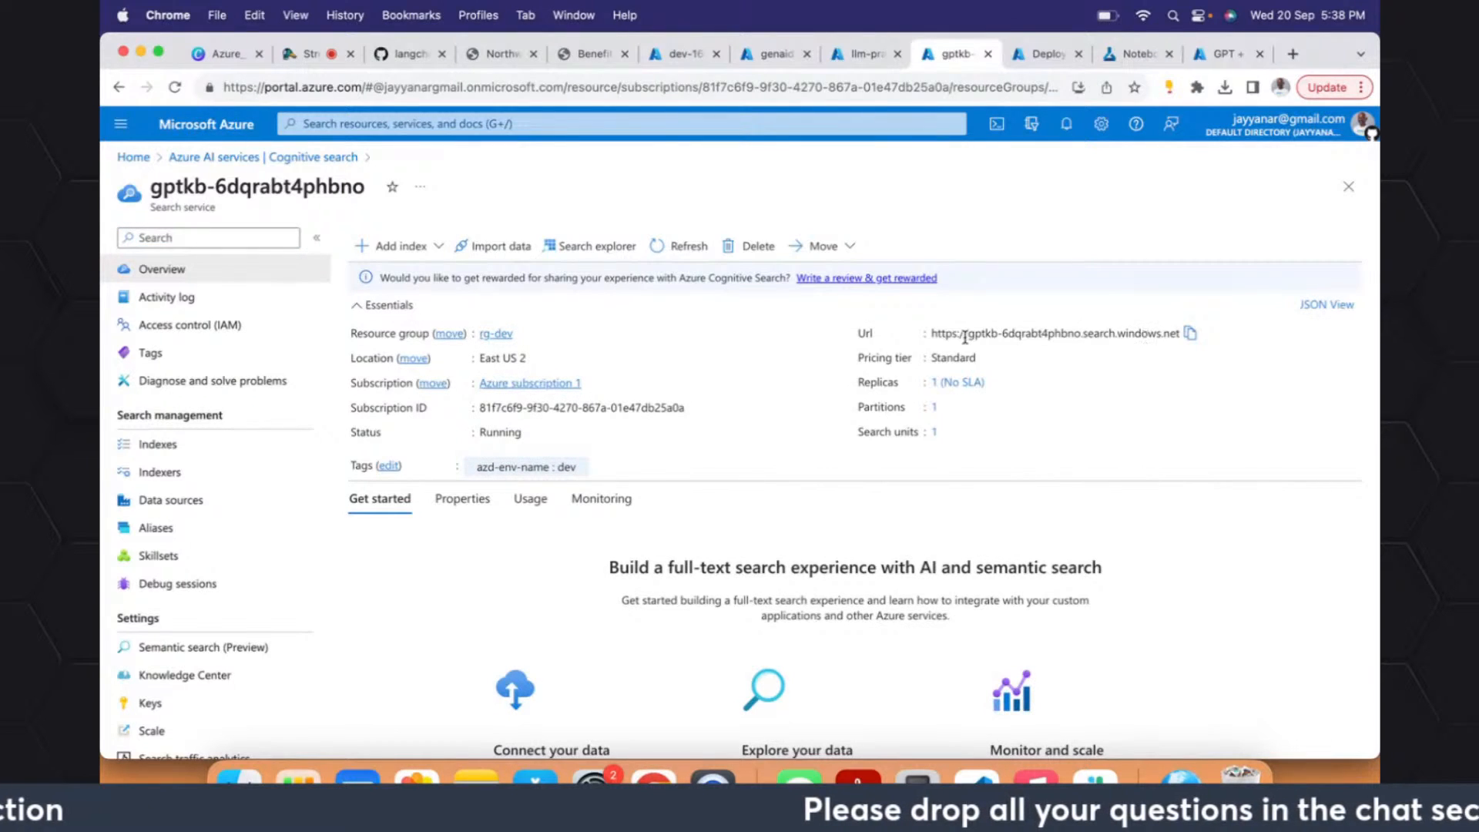
drag(930, 337, 1143, 336)
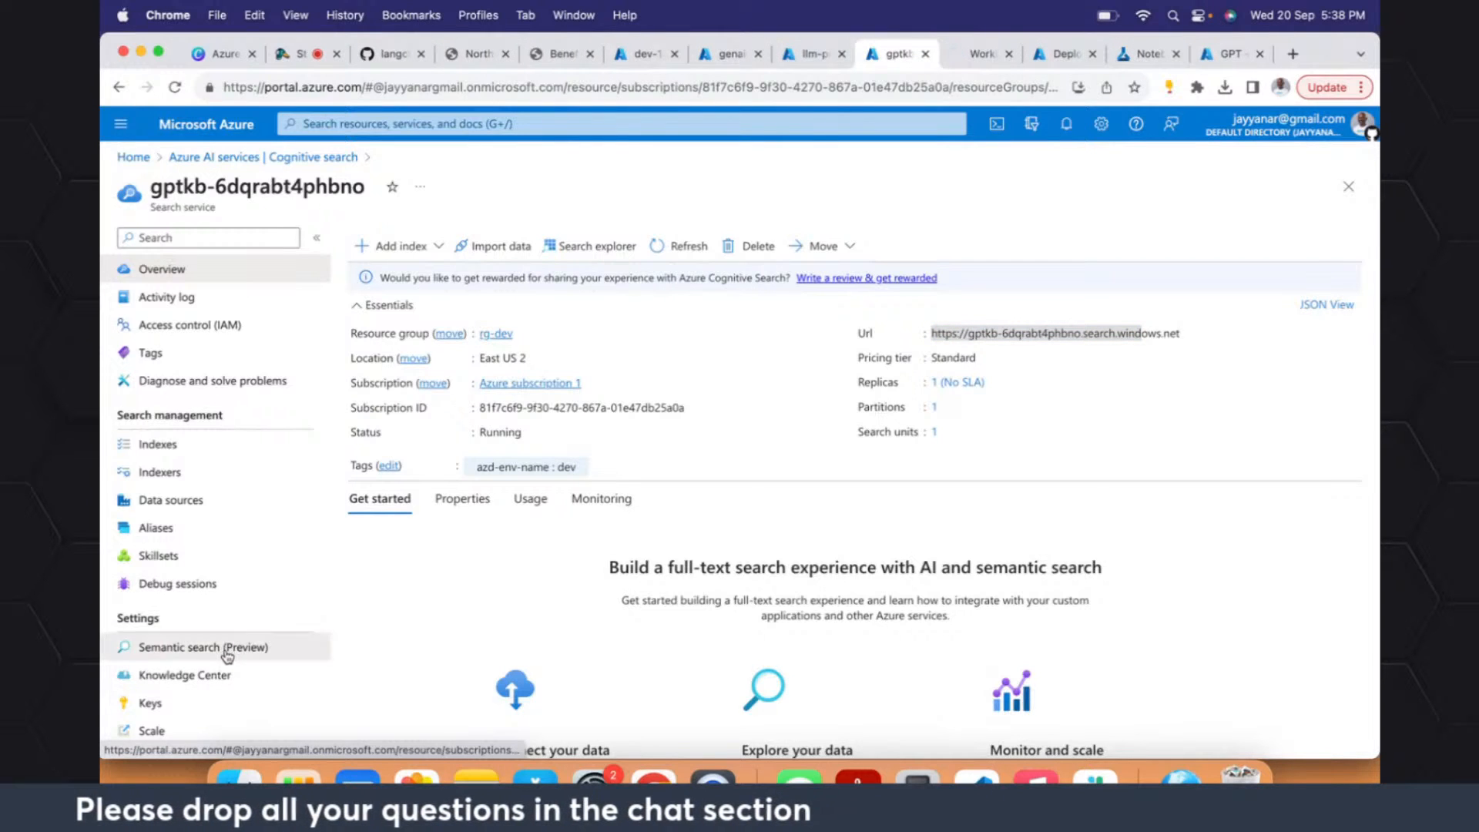
- View the search service's Knowledge Center page and its Semantic search (Preview) plans in separate tabs
click(919, 54)
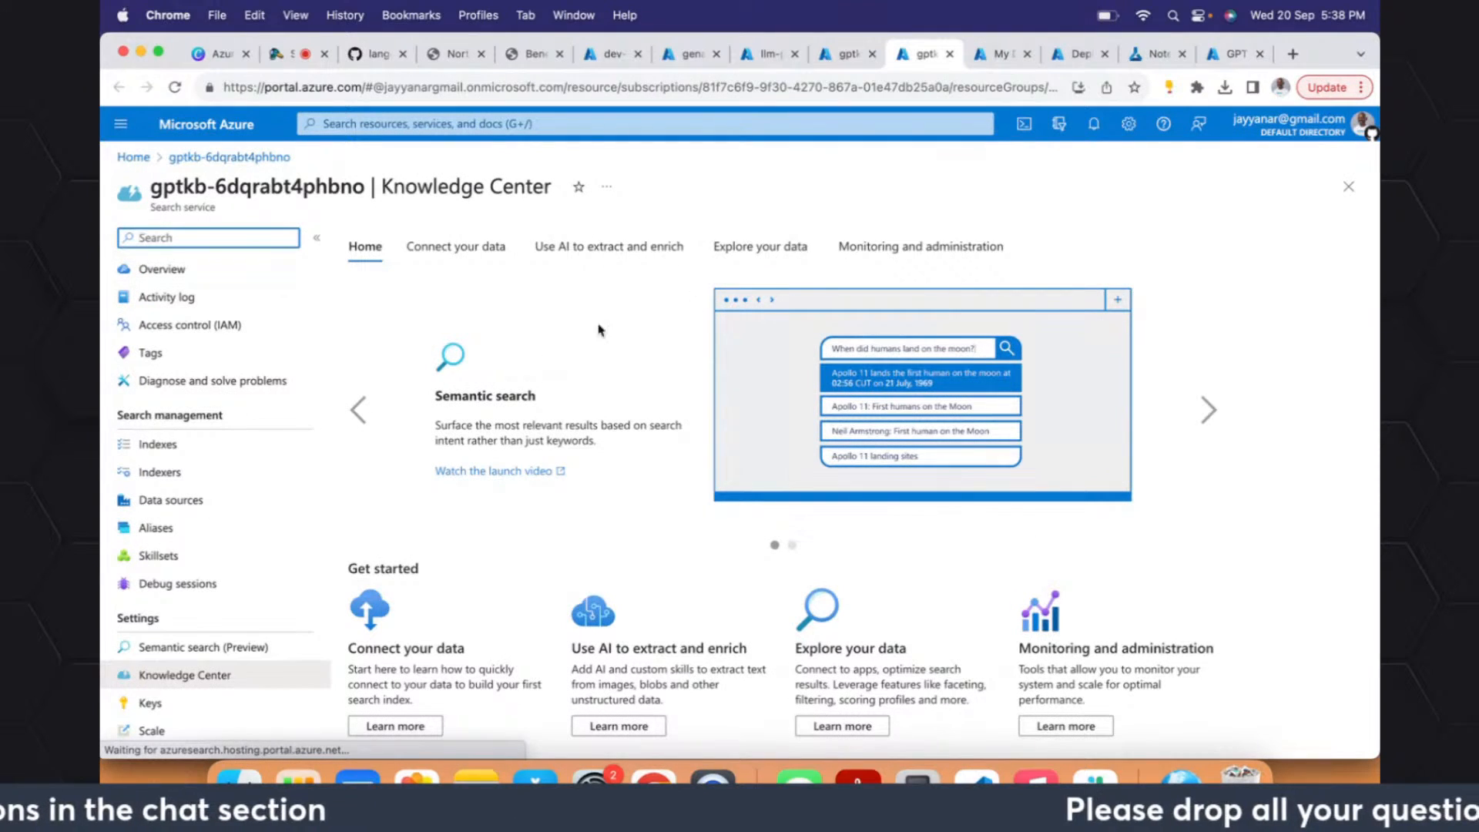
click(980, 57)
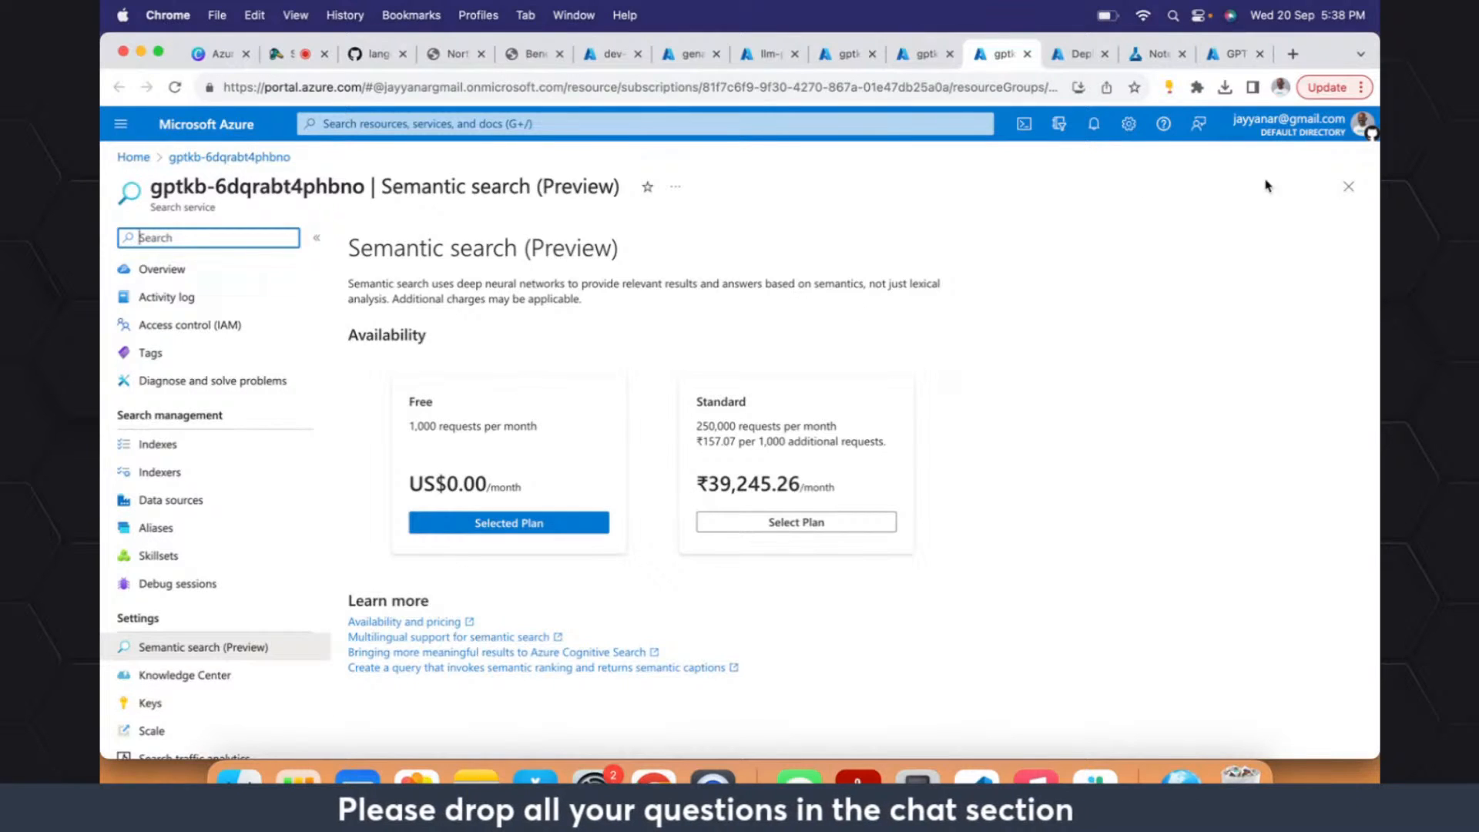
- Check the search service's indexers and indexes, and highlight the document count of gptkbindex
click(146, 473)
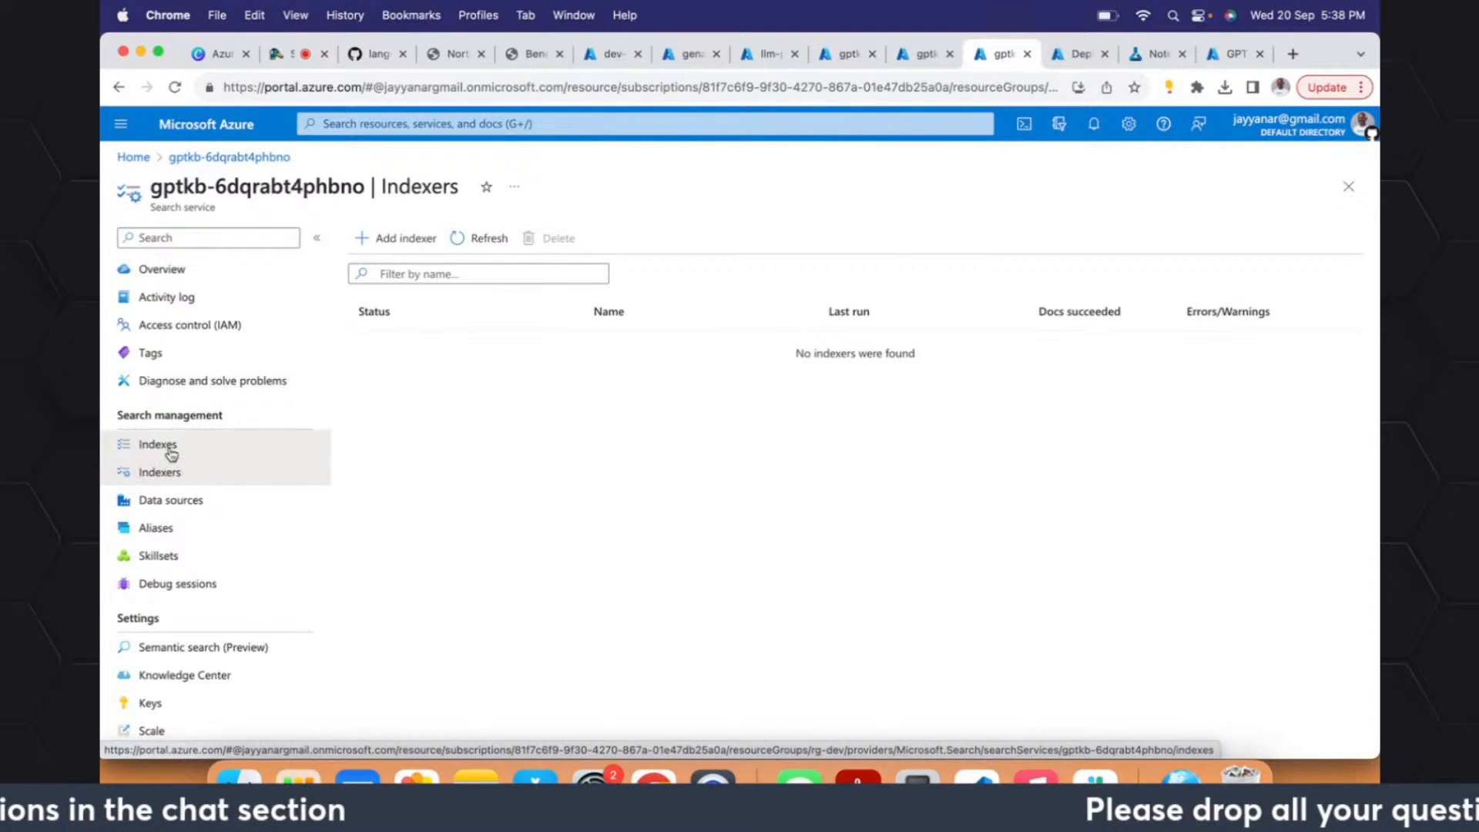
click(171, 454)
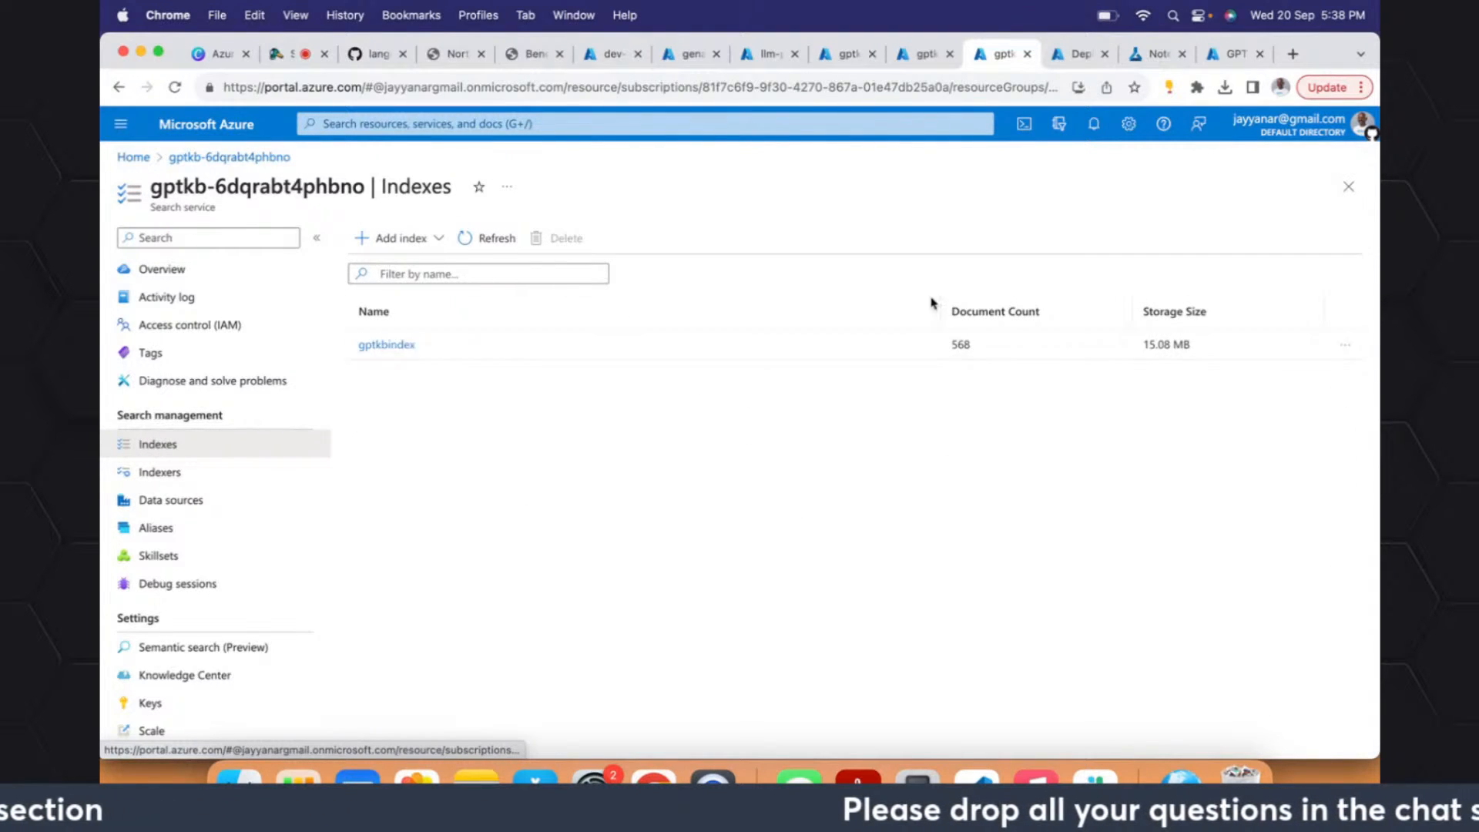
double_click(962, 346)
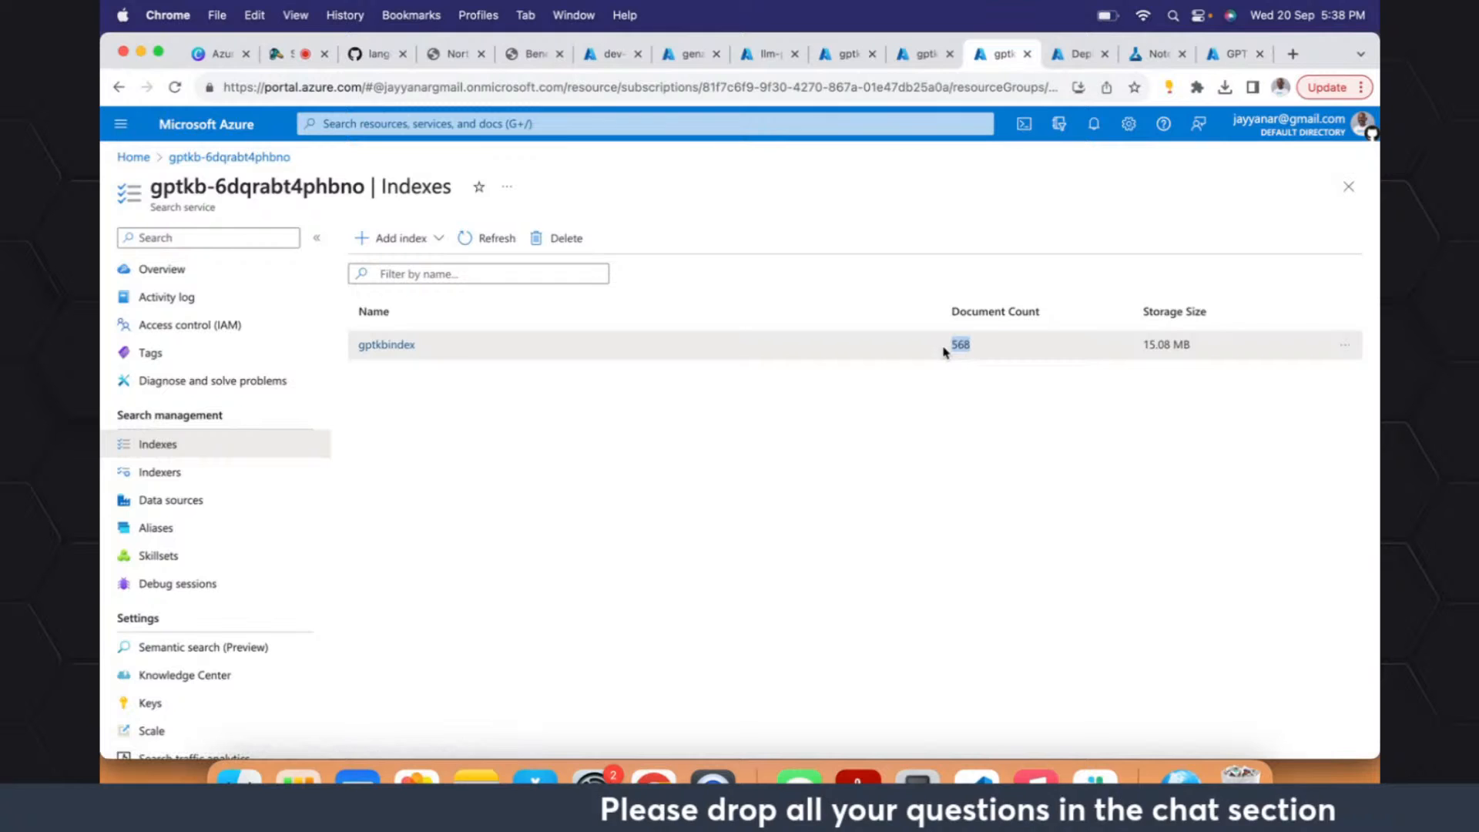
- Open gptkbindex, highlight its storage size, and return to the list of indexes
click(386, 346)
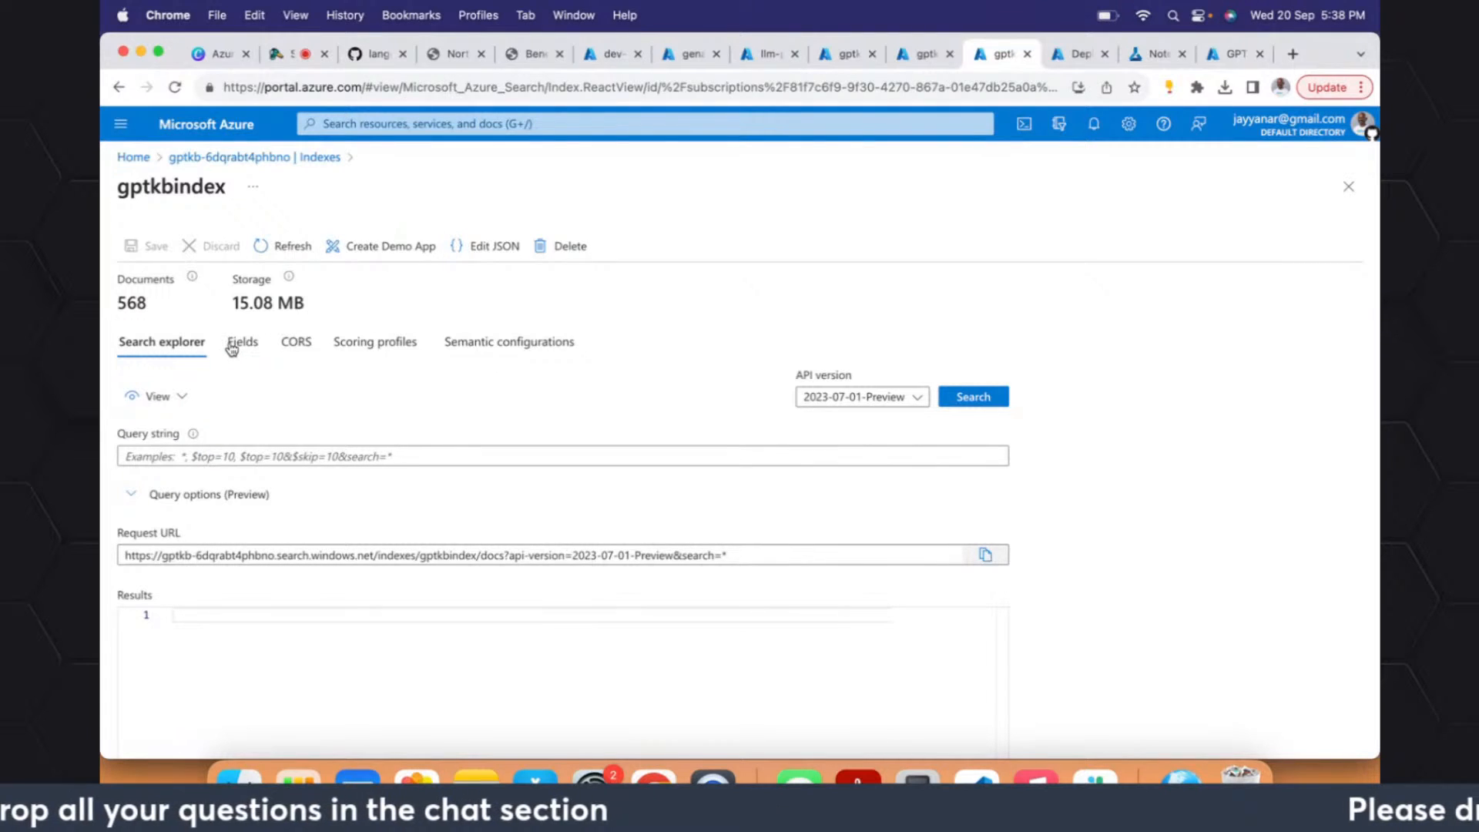
drag(312, 309, 233, 308)
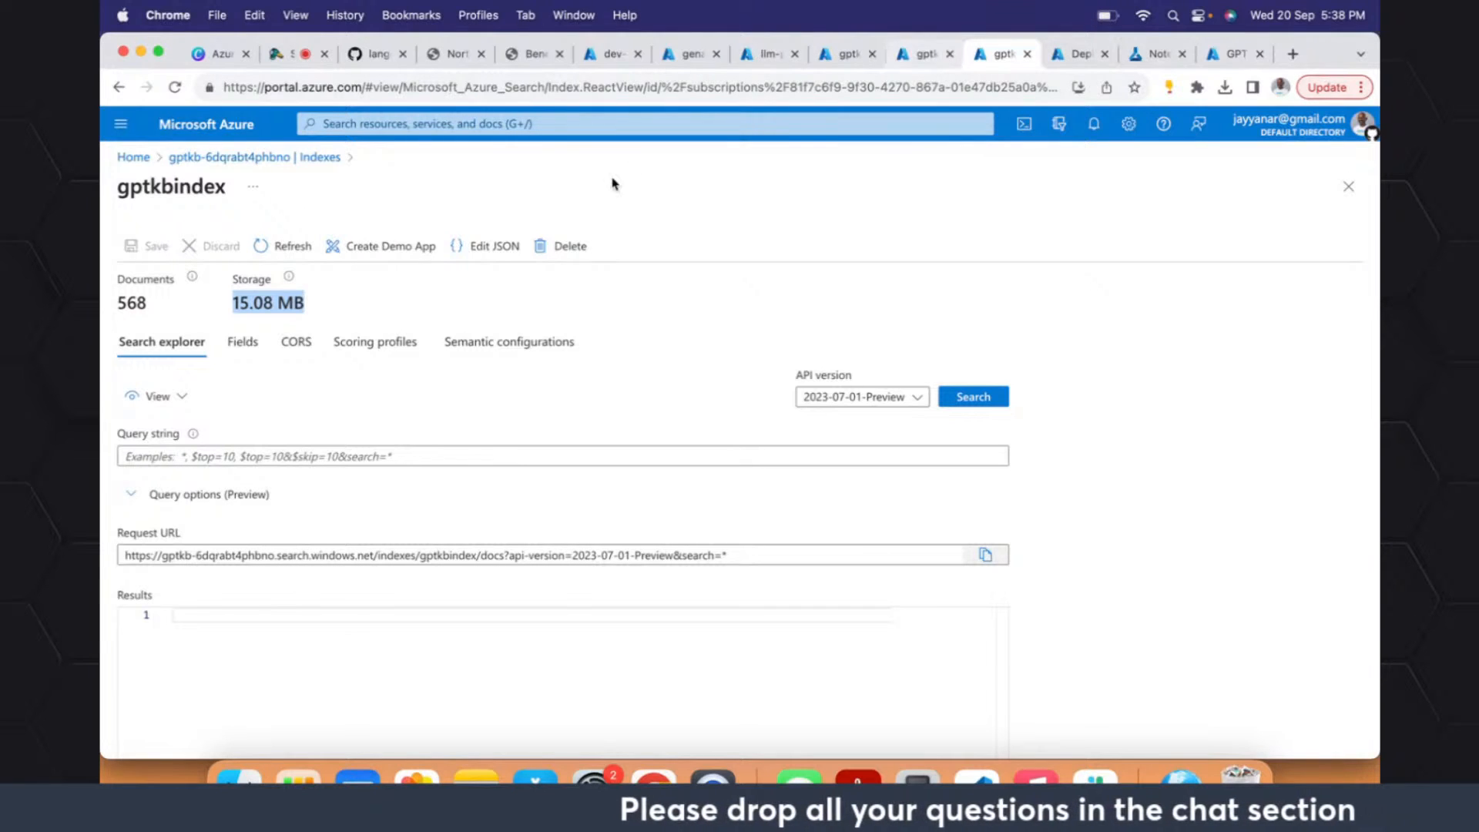
click(118, 87)
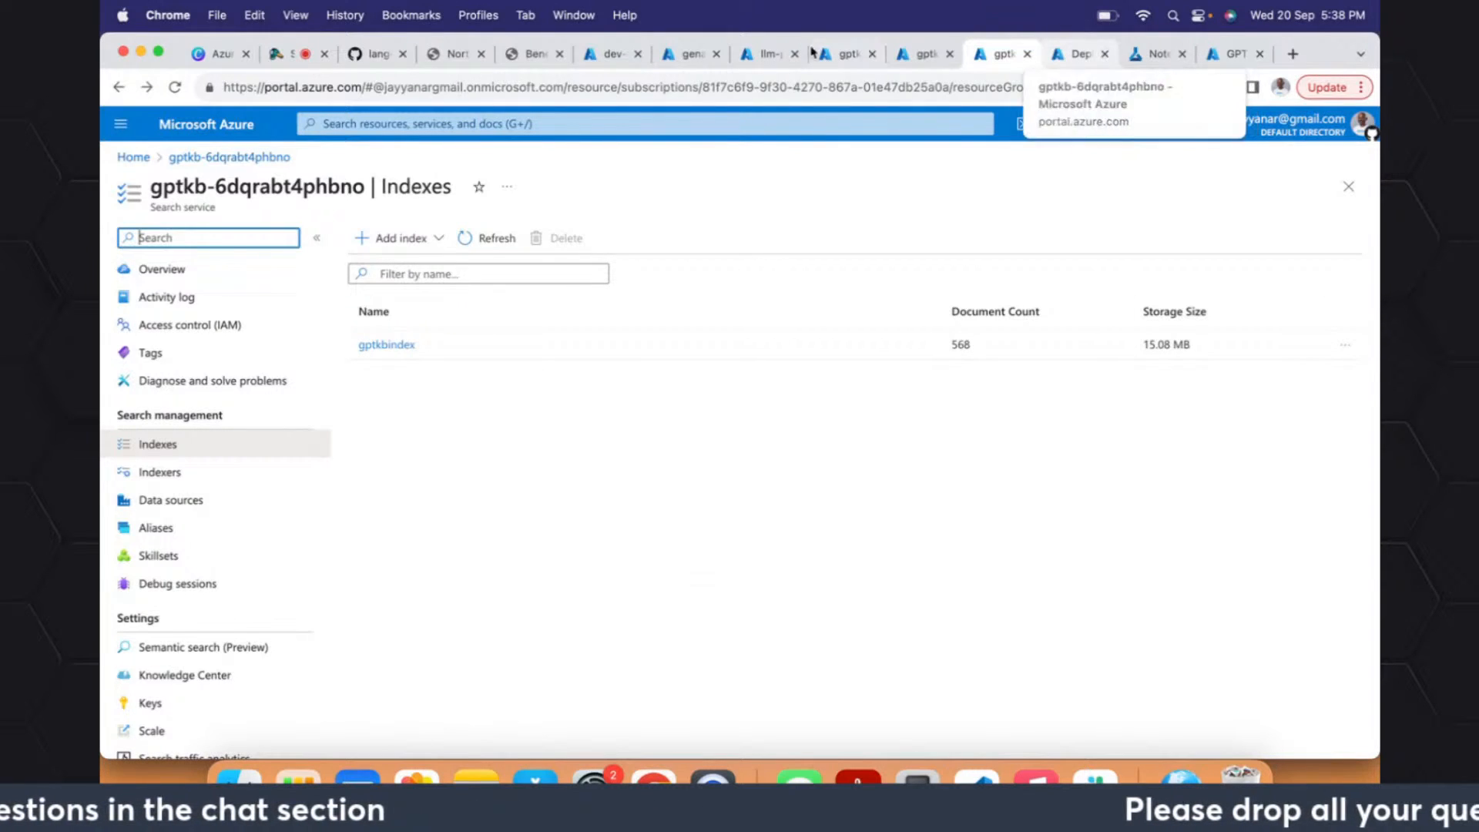
- Switch to the Azure_Converse_Data slides in Acrobat Reader and go back to the RAG solution diagram on page 11
key(super+Tab)
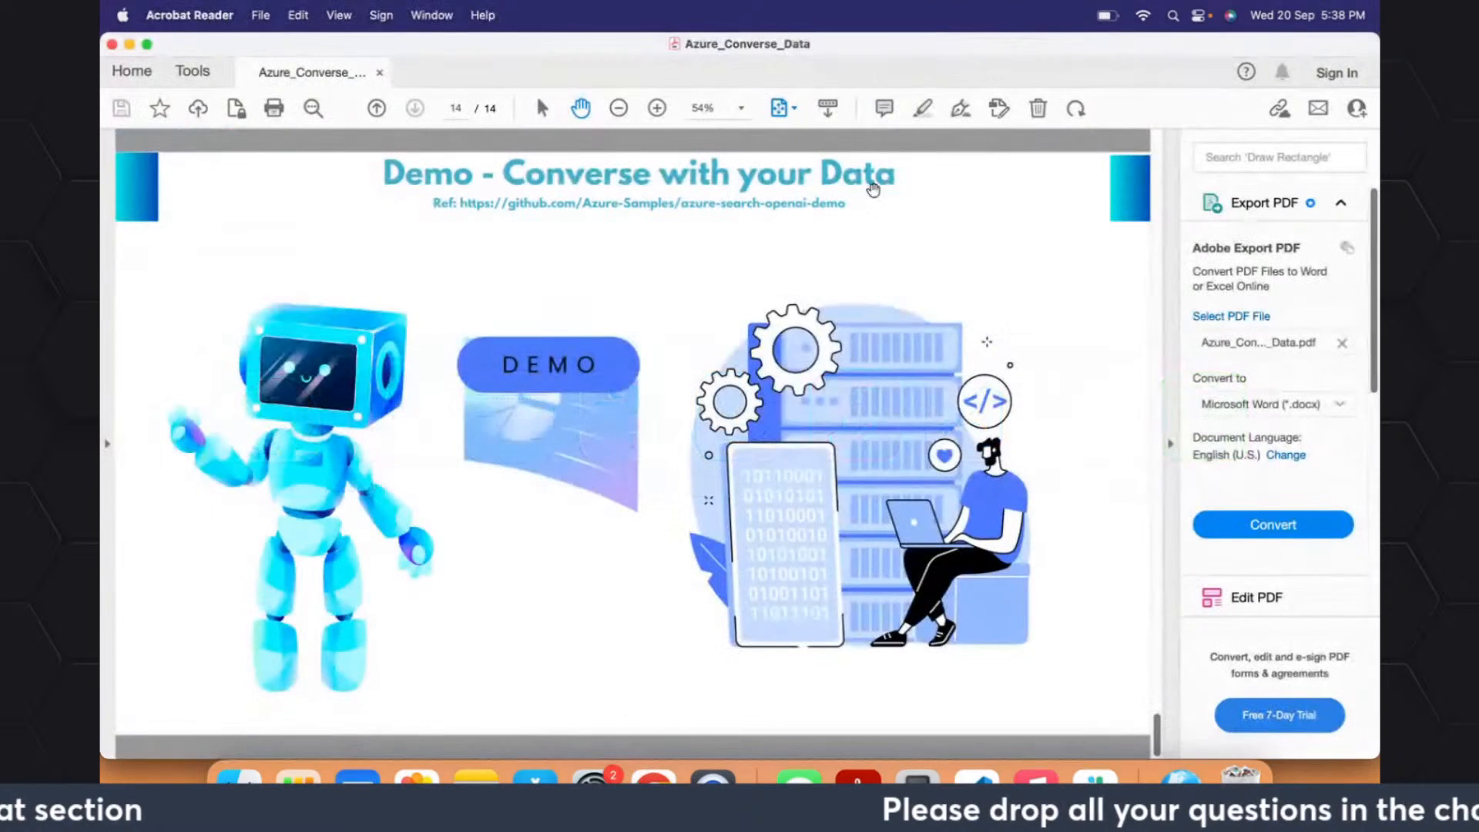
scroll(758, 371, up, 2)
scroll(760, 373, up, 1)
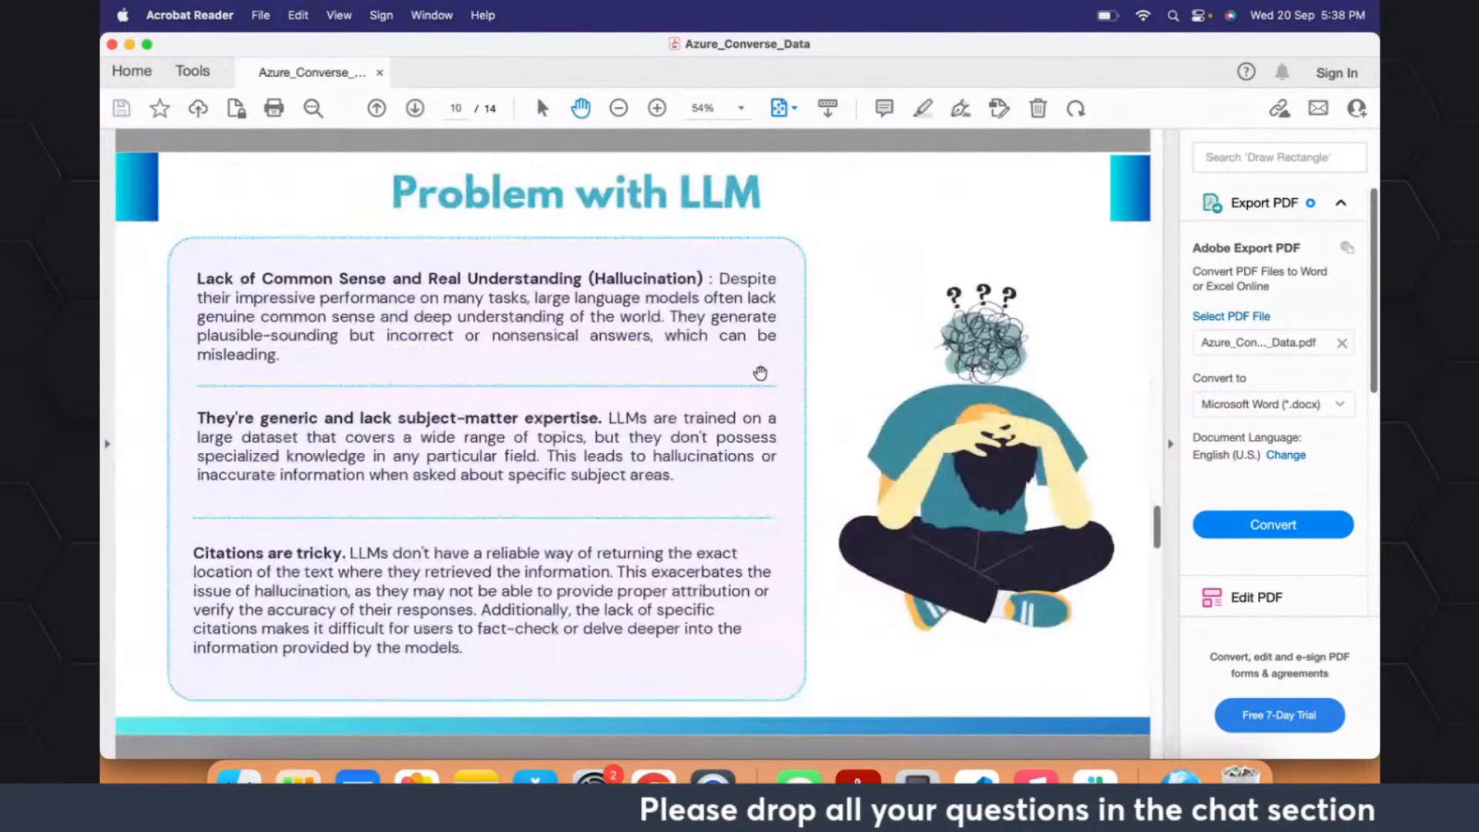
scroll(761, 373, down, 1)
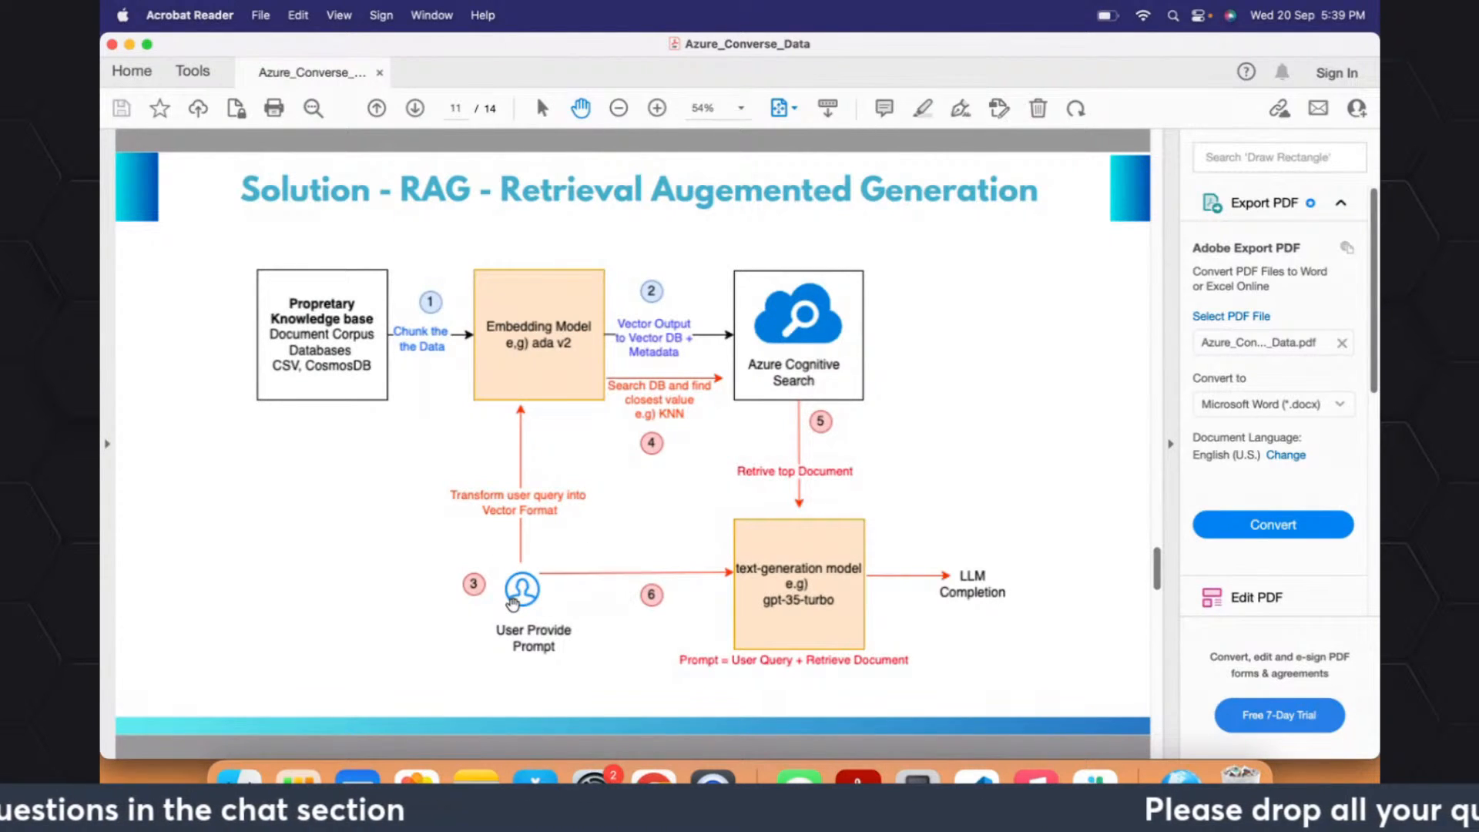
- Switch back to the GPT + Enterprise data chat app in Chrome and ask "What is the company name giving health insurance"
key(super+Tab)
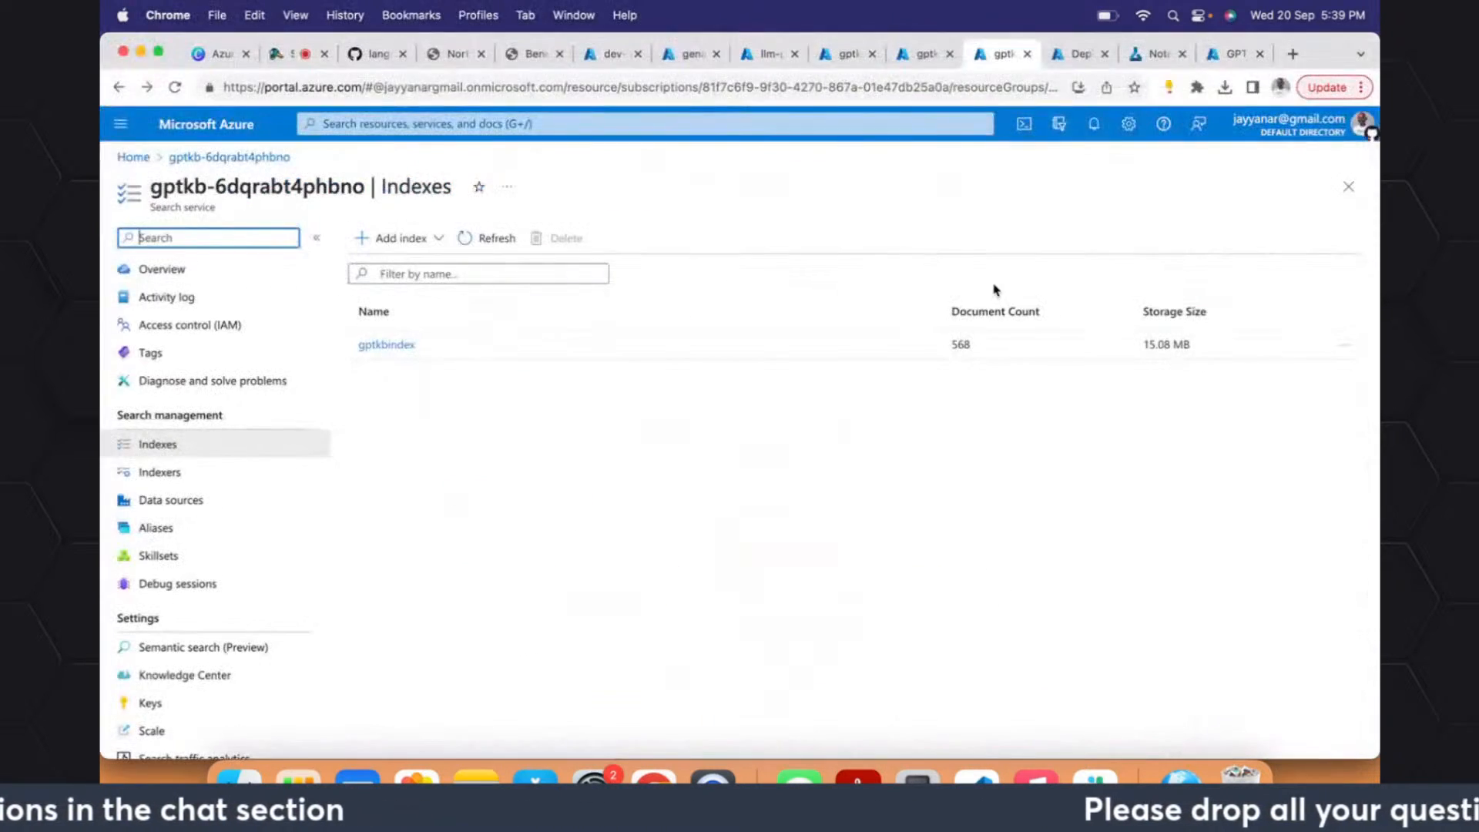
click(1235, 56)
click(573, 685)
text(What is the c)
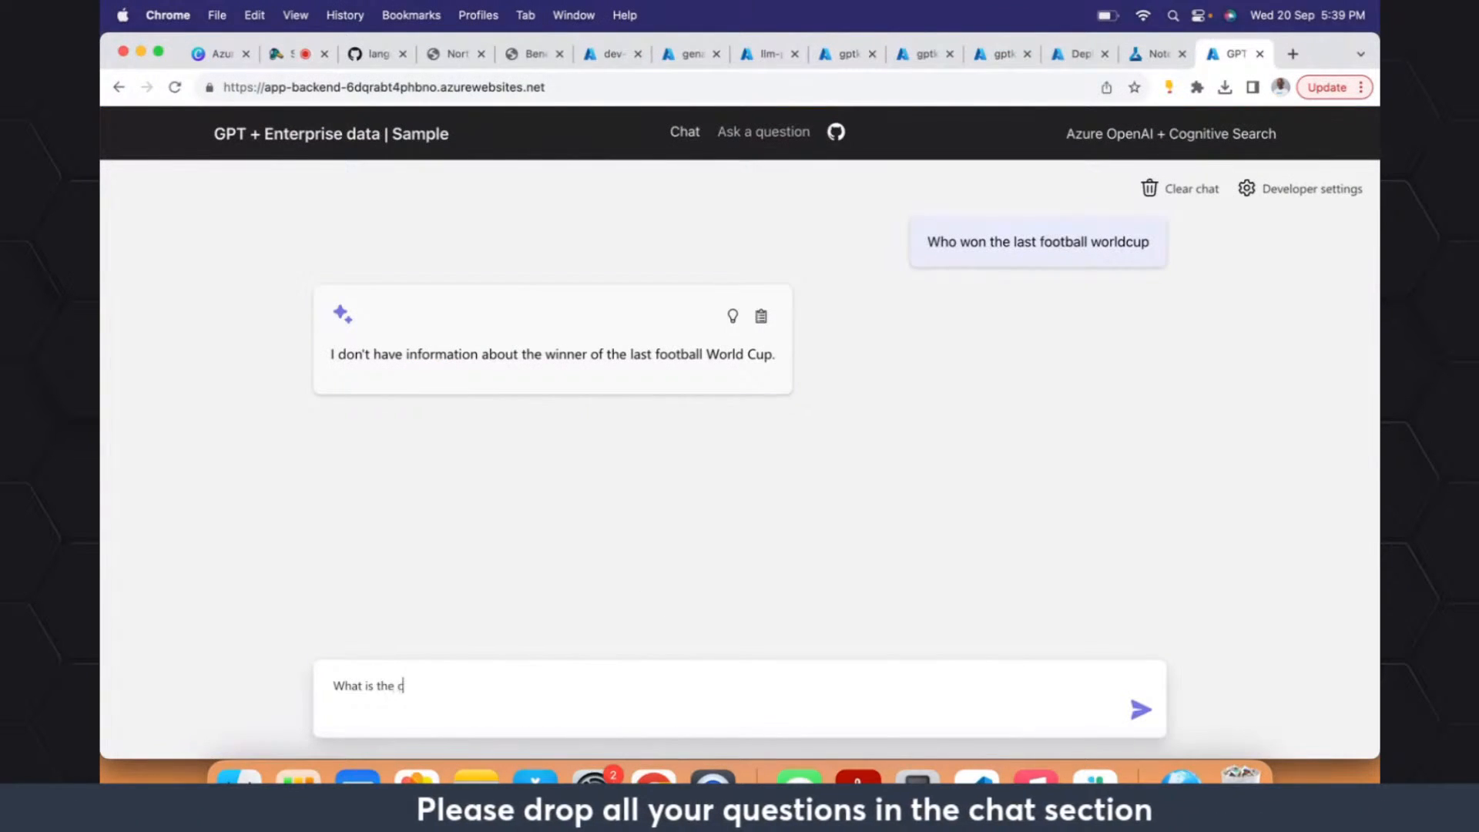
text(o)
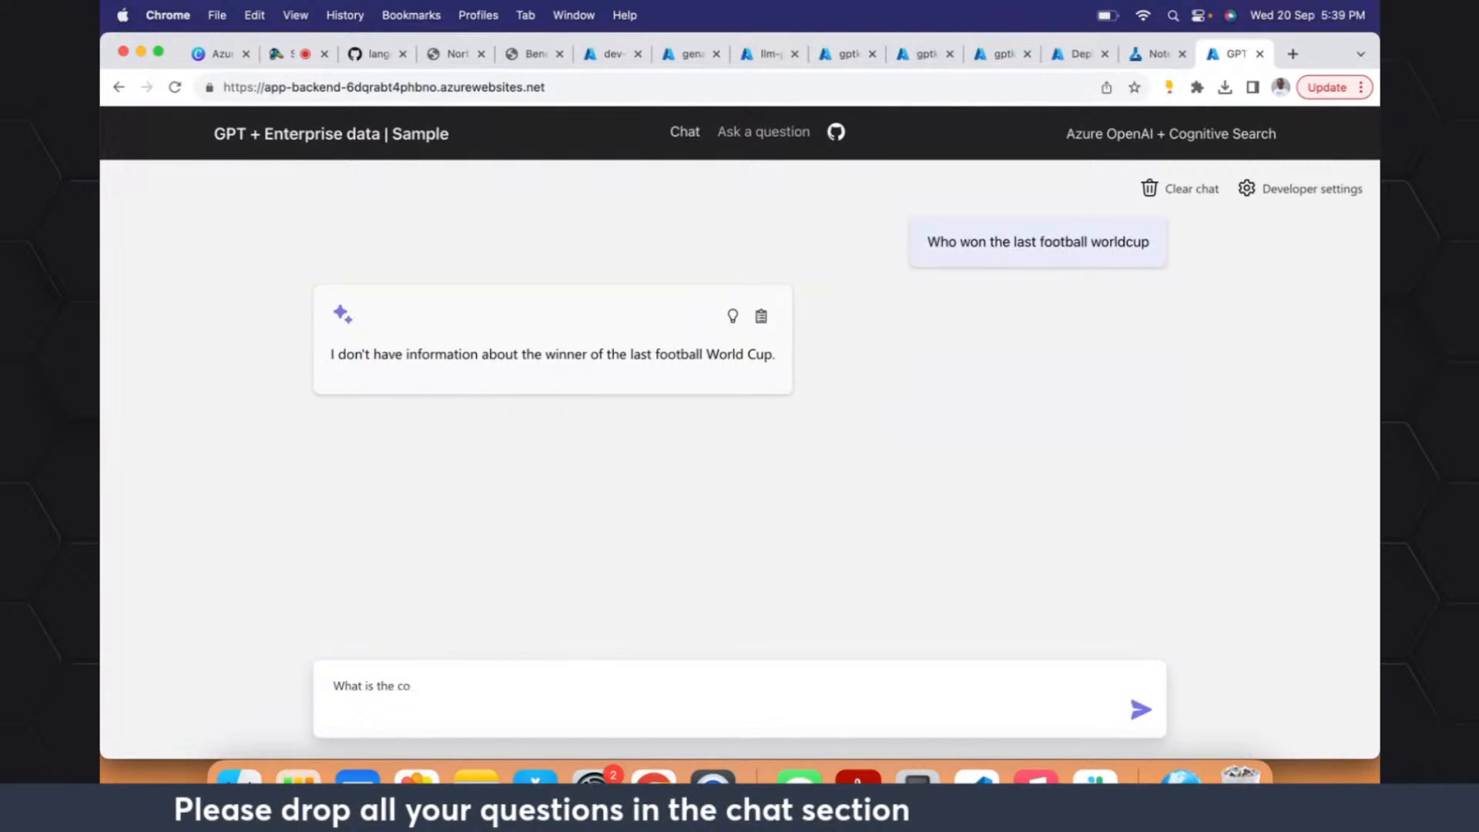
text(npany name giving health)
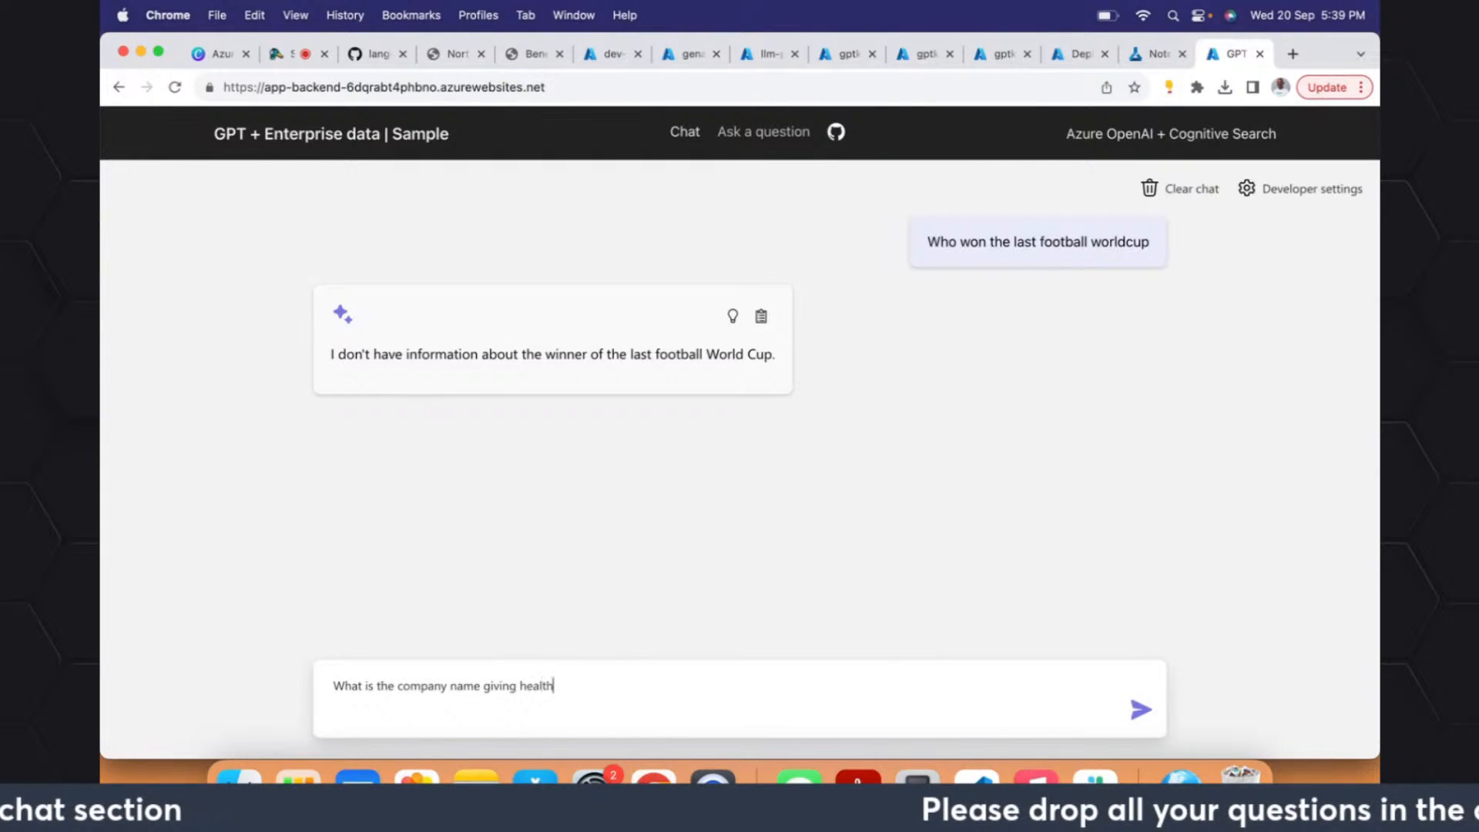
text(ce)
key(Return)
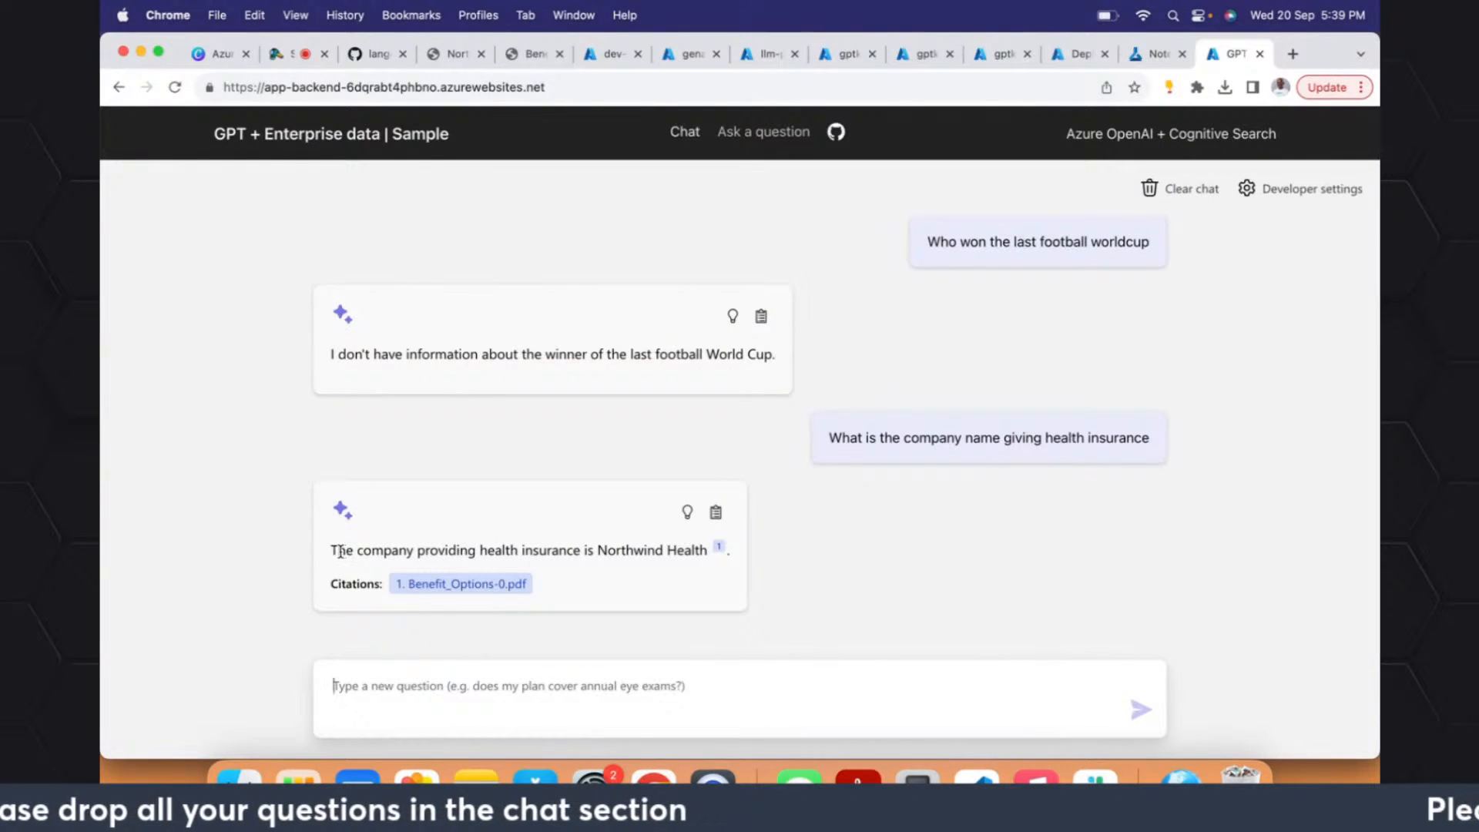
- Highlight the chat answer about the health insurance company and check it against the RAG solution diagram in Acrobat Reader
drag(331, 551, 654, 549)
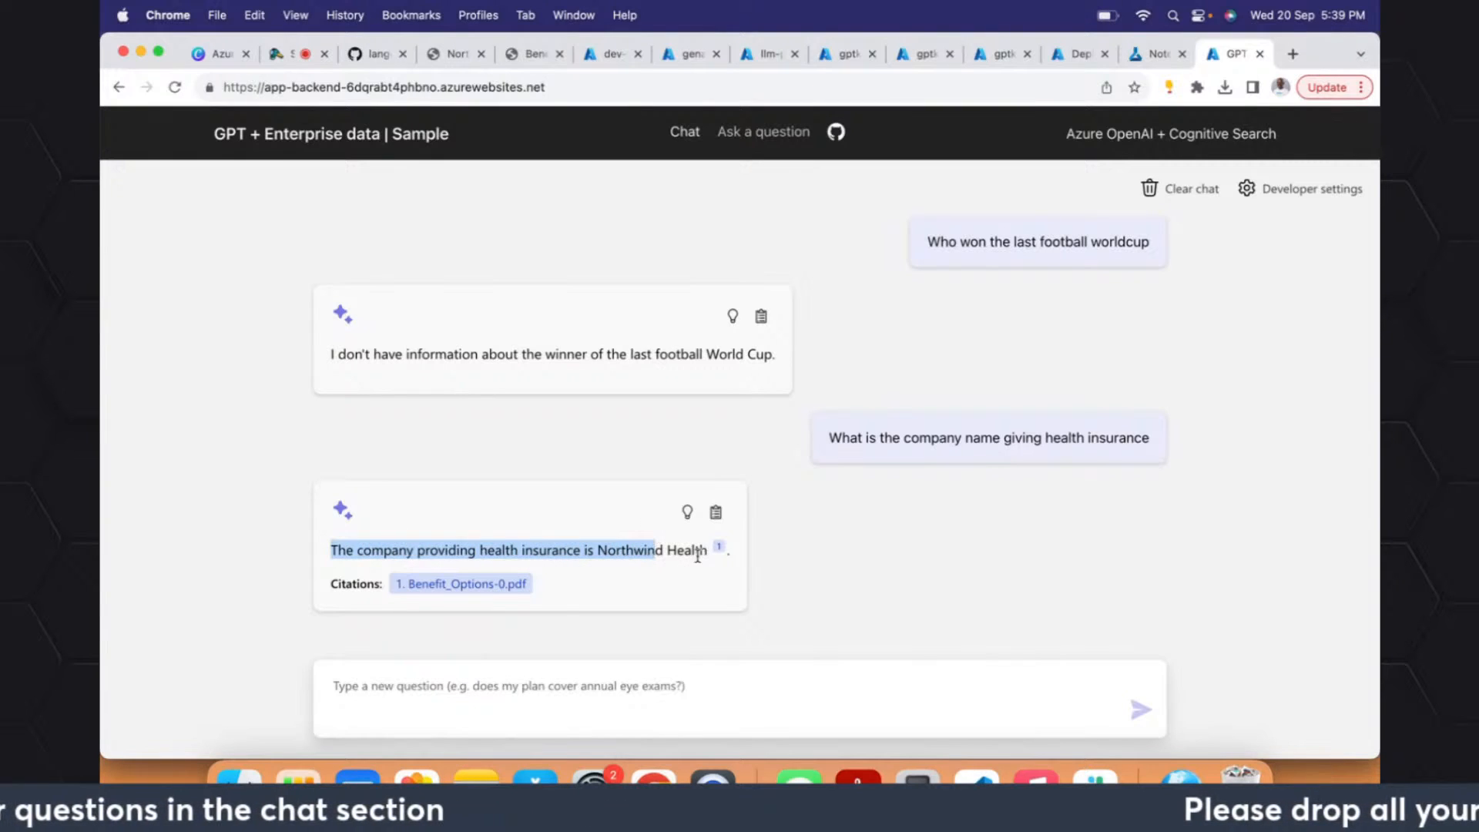
click(561, 594)
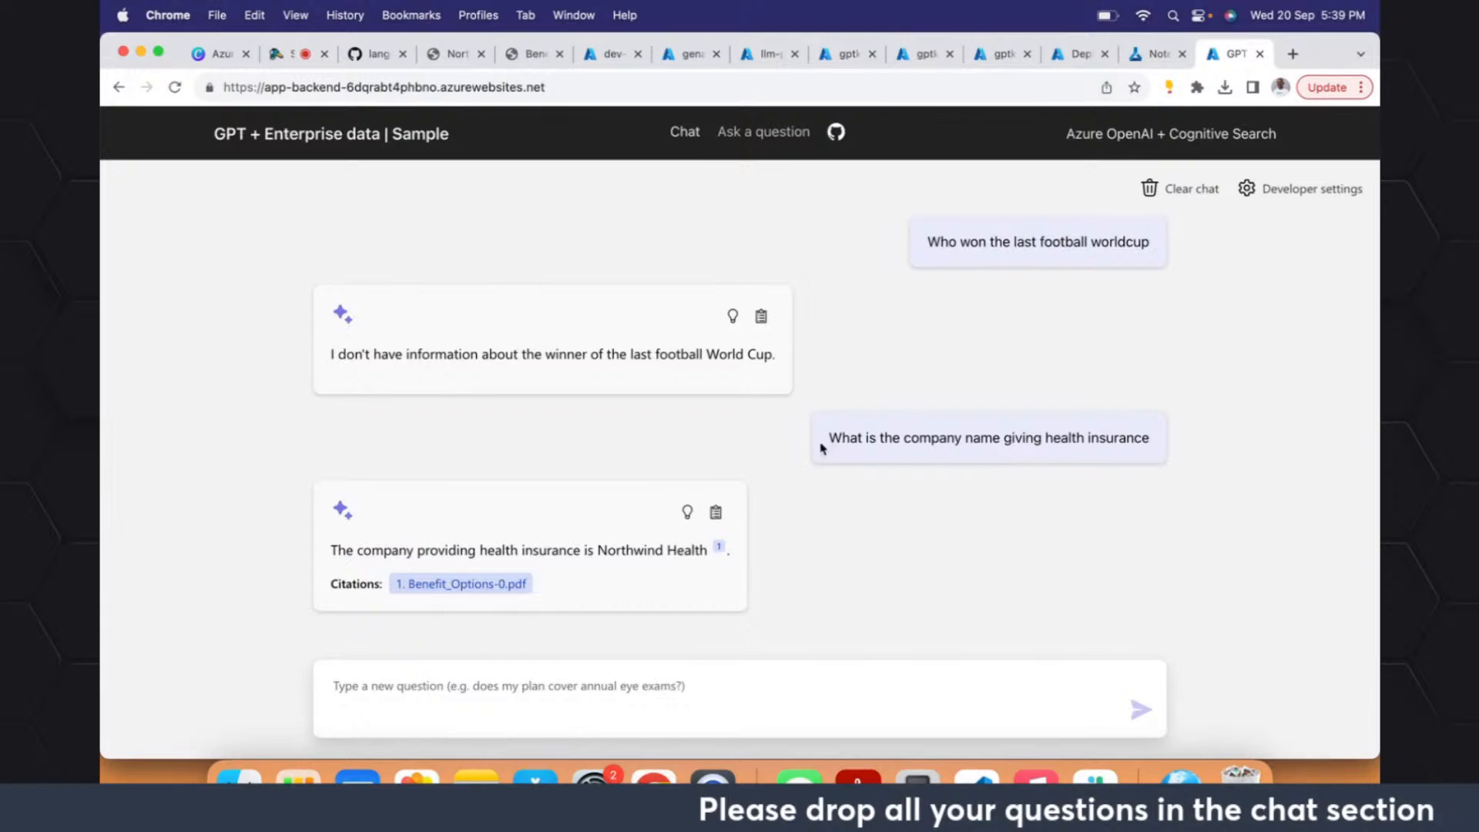
key(super+Tab)
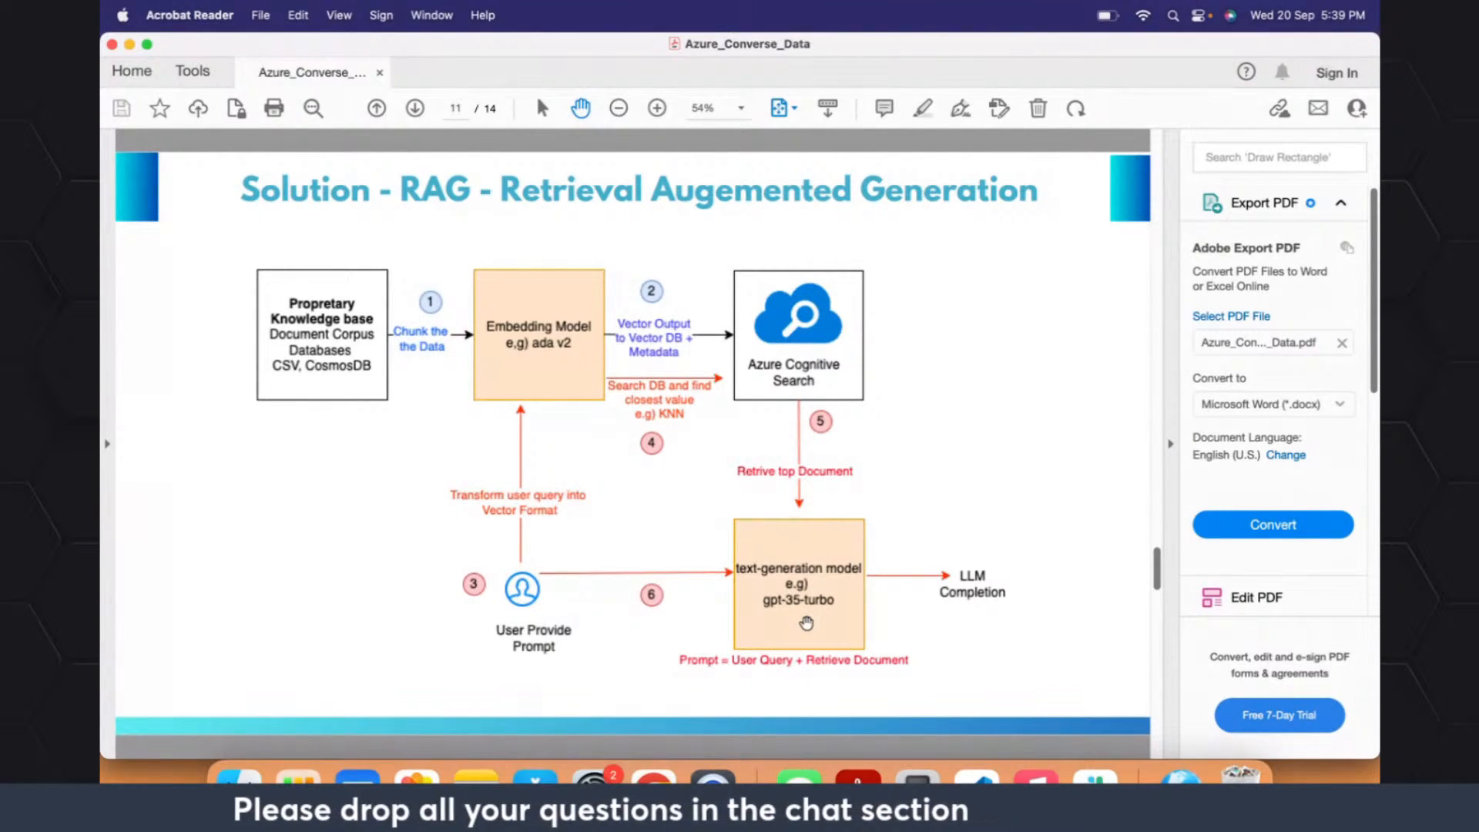
- Return to the chat app in Chrome and ask the follow-up question "Does it cover dental"
key(super+Tab)
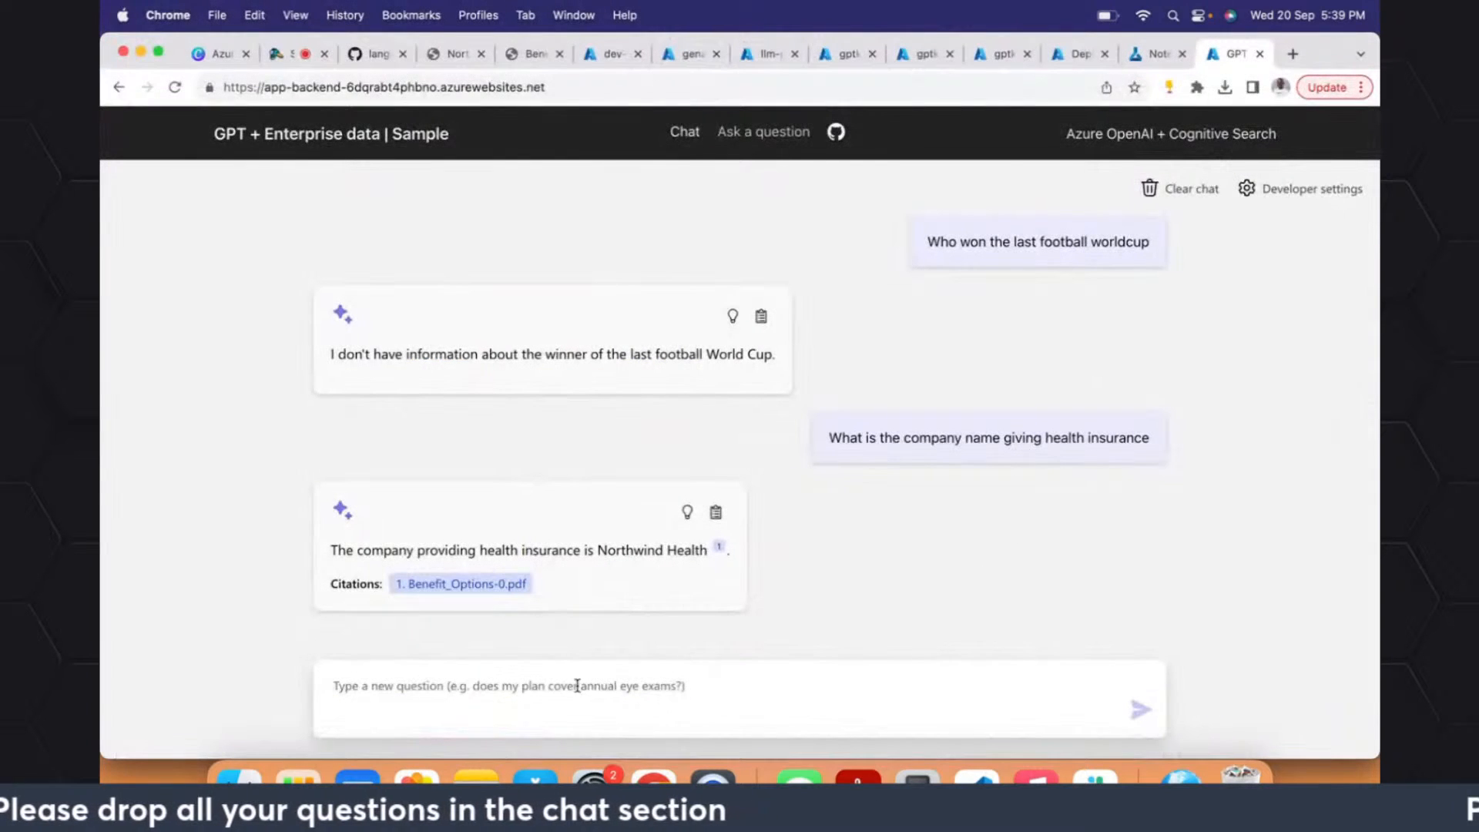
text(Does i)
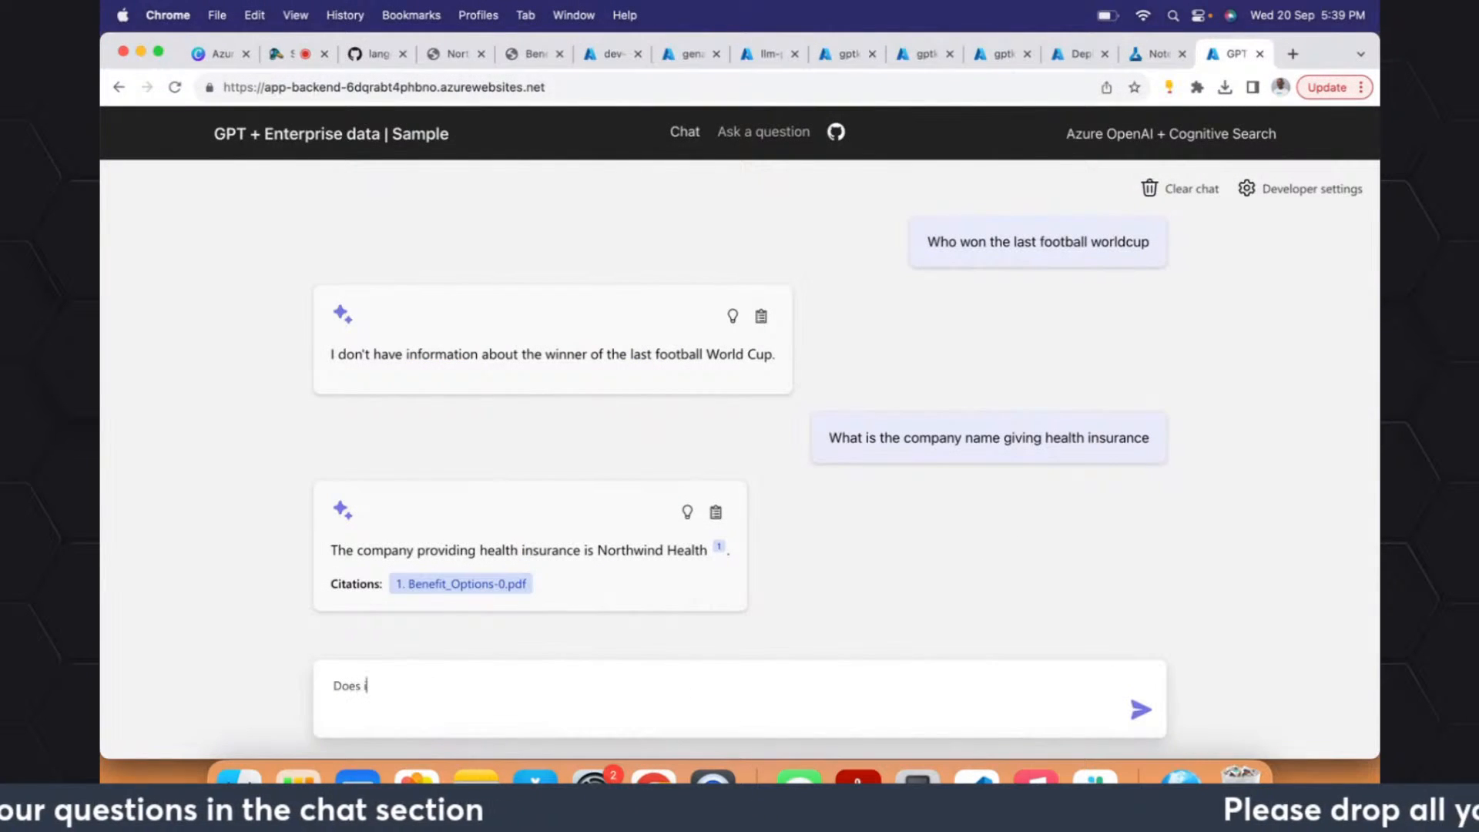
text(t cover d)
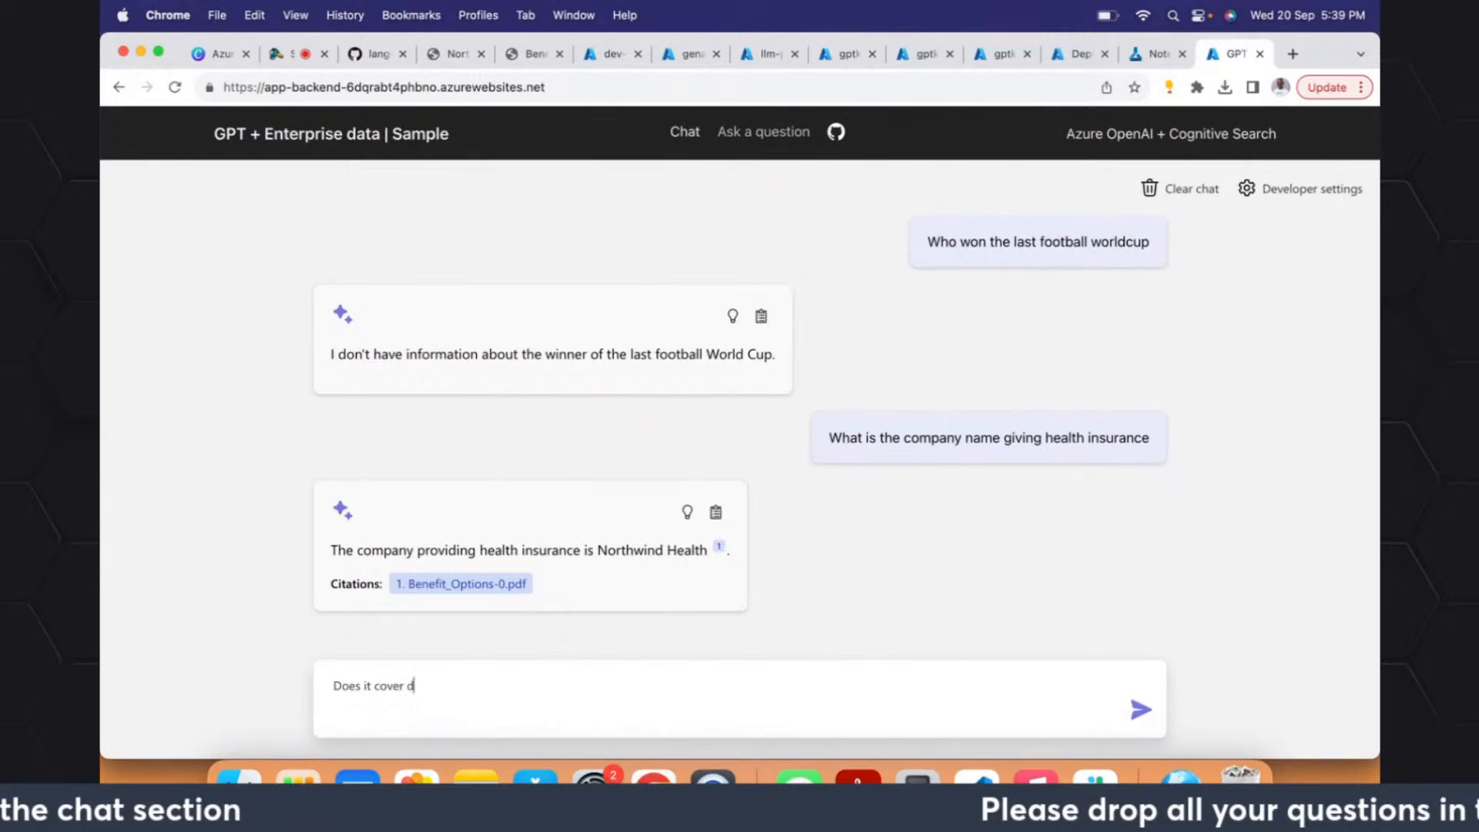
text(ental)
key(Return)
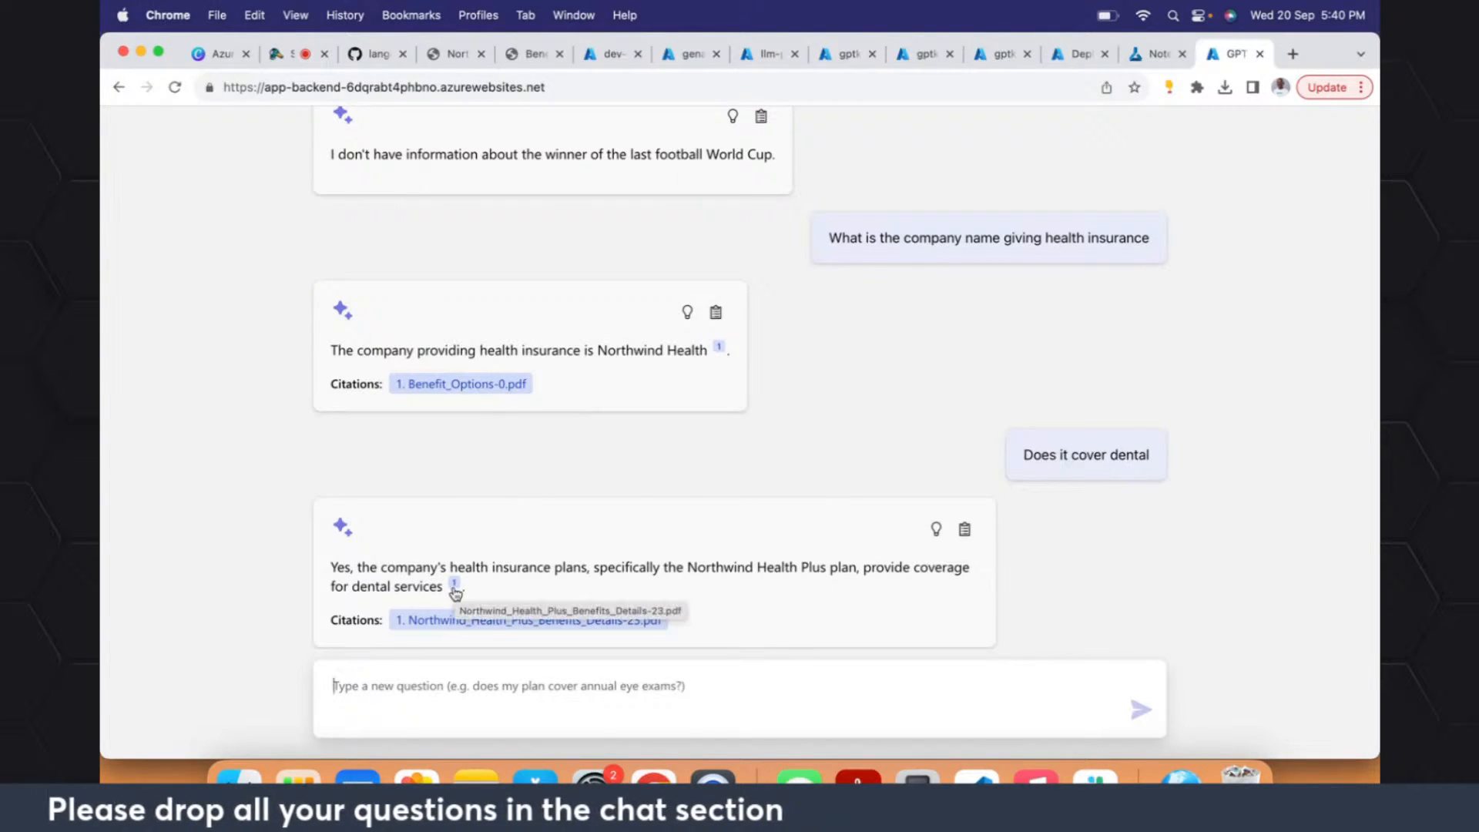
- Glance at the RAG diagram again and review the chat's questions, answers and citations from the first question onward
key(super+Tab)
key(super+Tab)
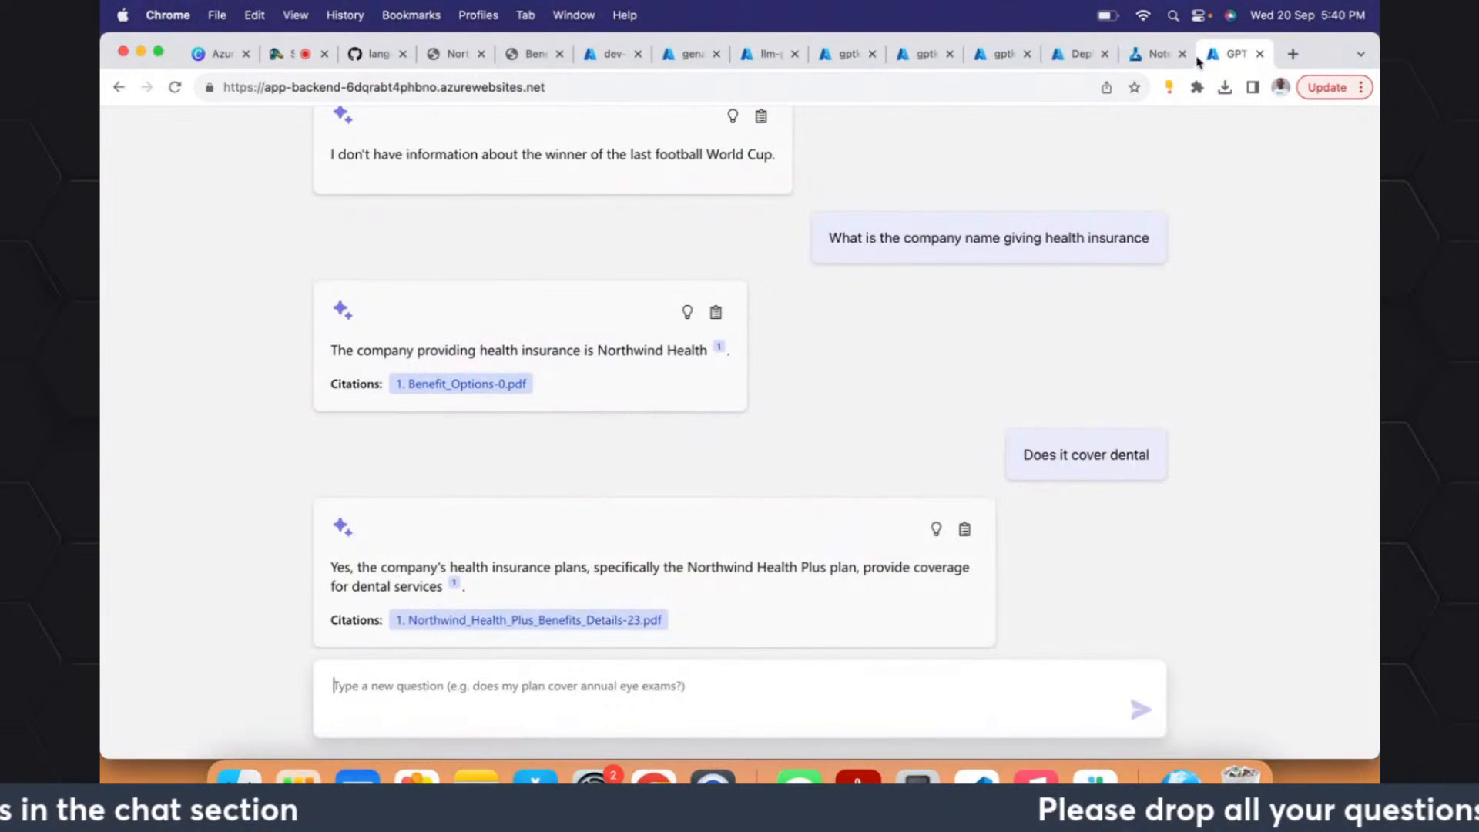
scroll(1206, 236, up, 5)
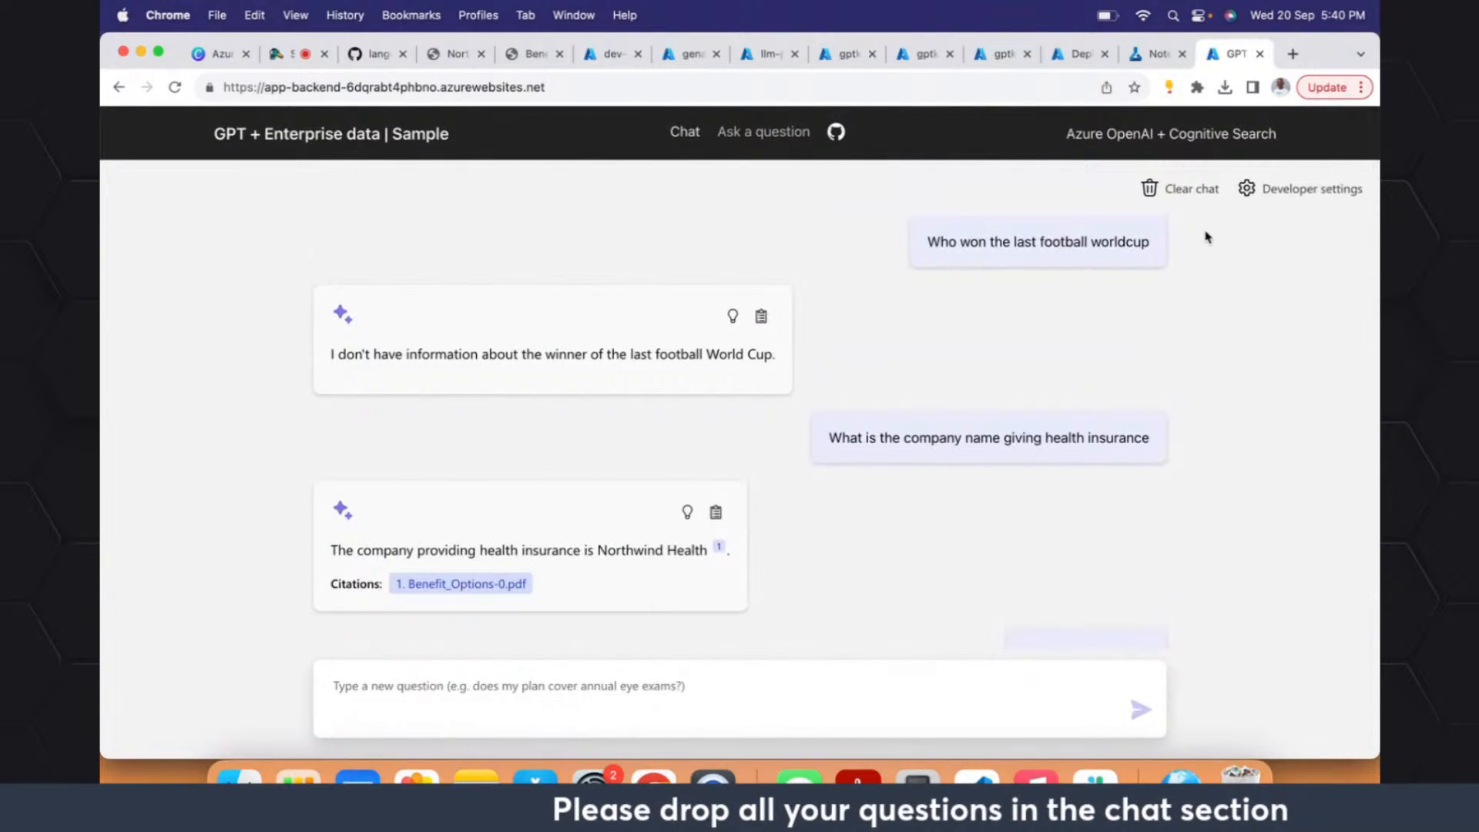
scroll(1206, 236, down, 1)
scroll(1205, 235, up, 1)
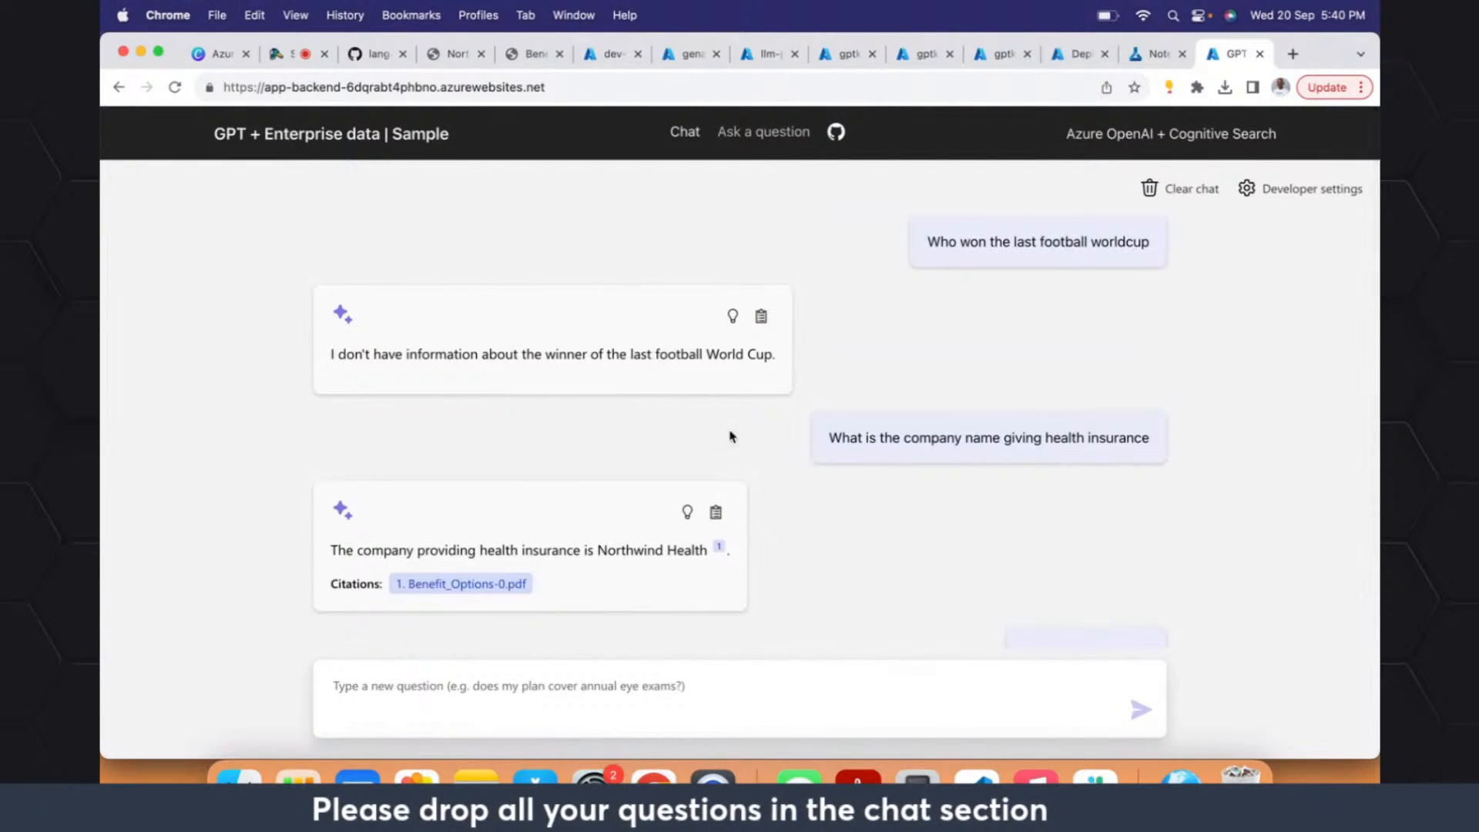
scroll(886, 562, down, 5)
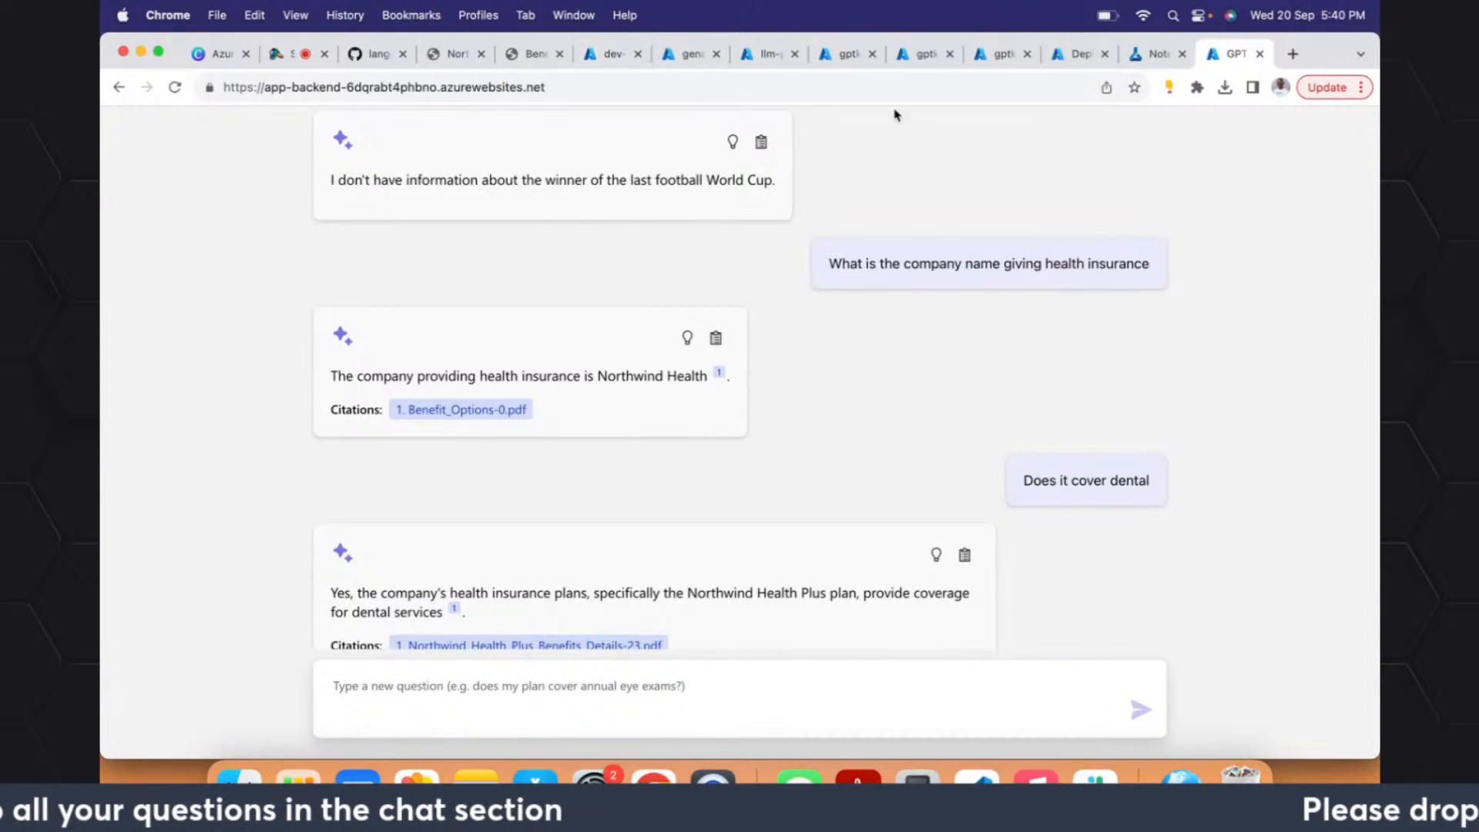
- Switch to the Azure_Converse_Data slides in Acrobat Reader and advance to the Demo slide on page 14
key(super+Tab)
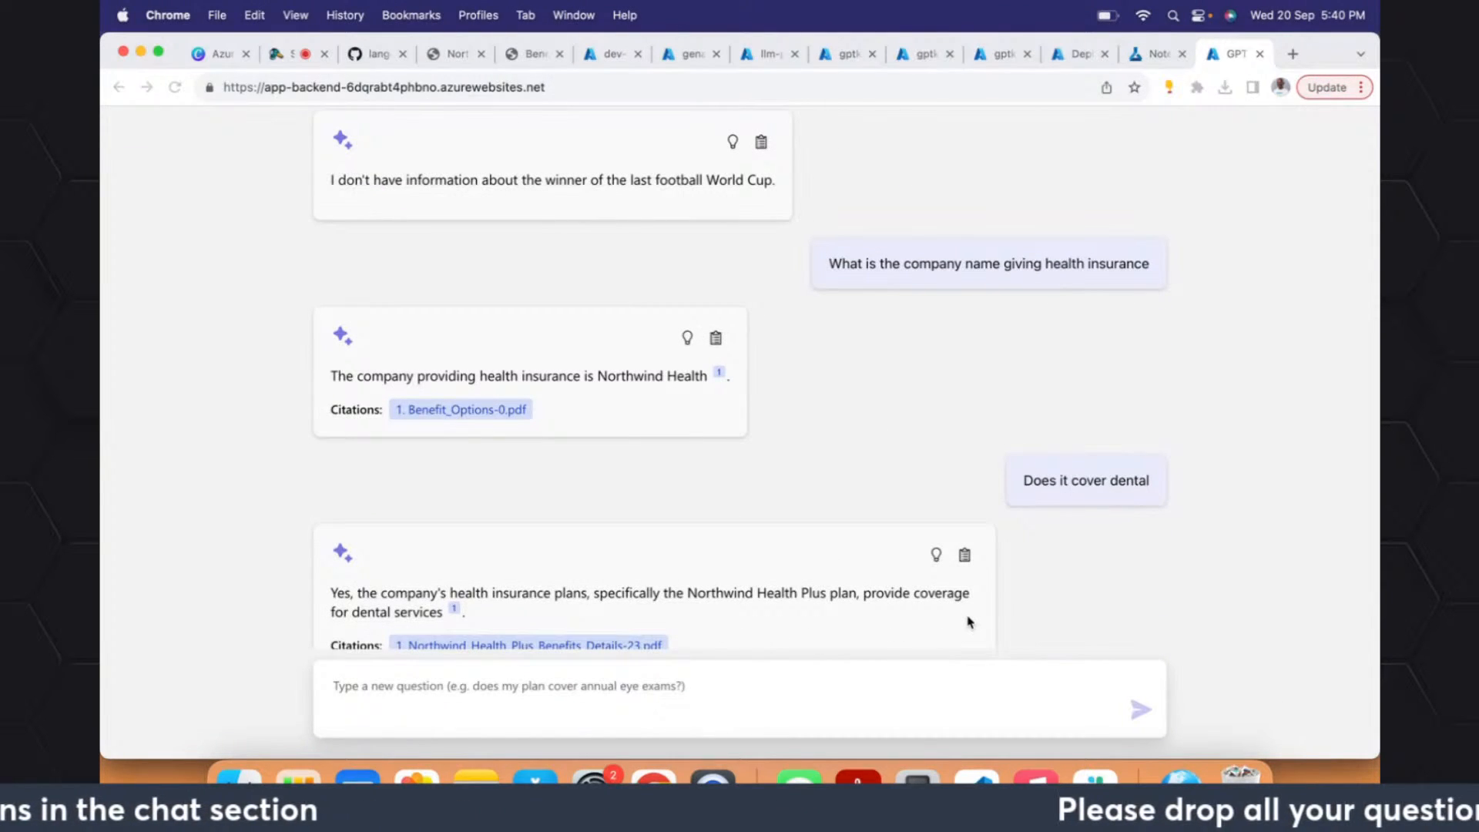
key(Right)
key(Right)
key(Right)
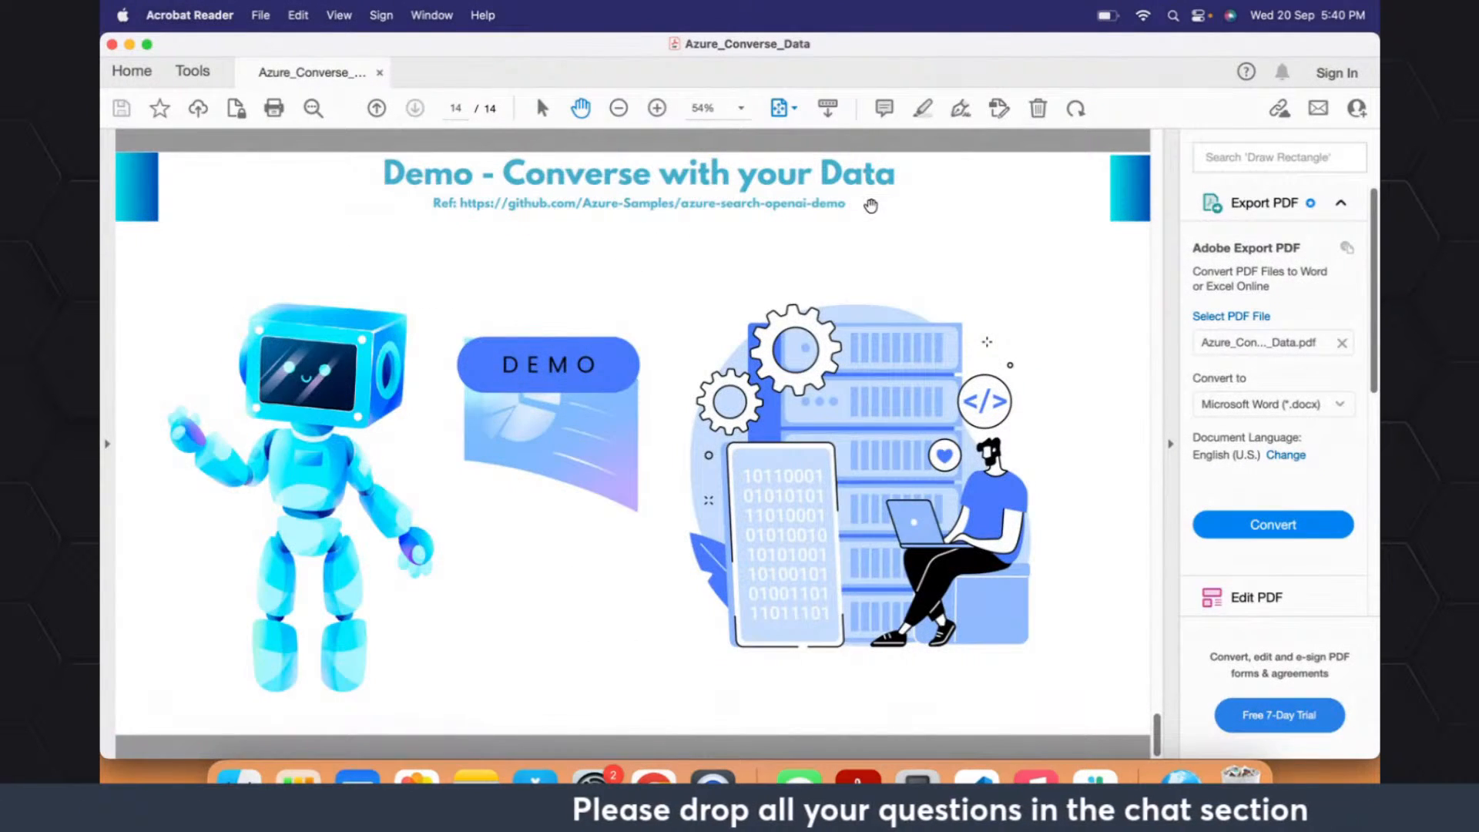
- Switch to the azure-search-openai-demo codespace in Chrome and collapse the app folder
key(super+Tab)
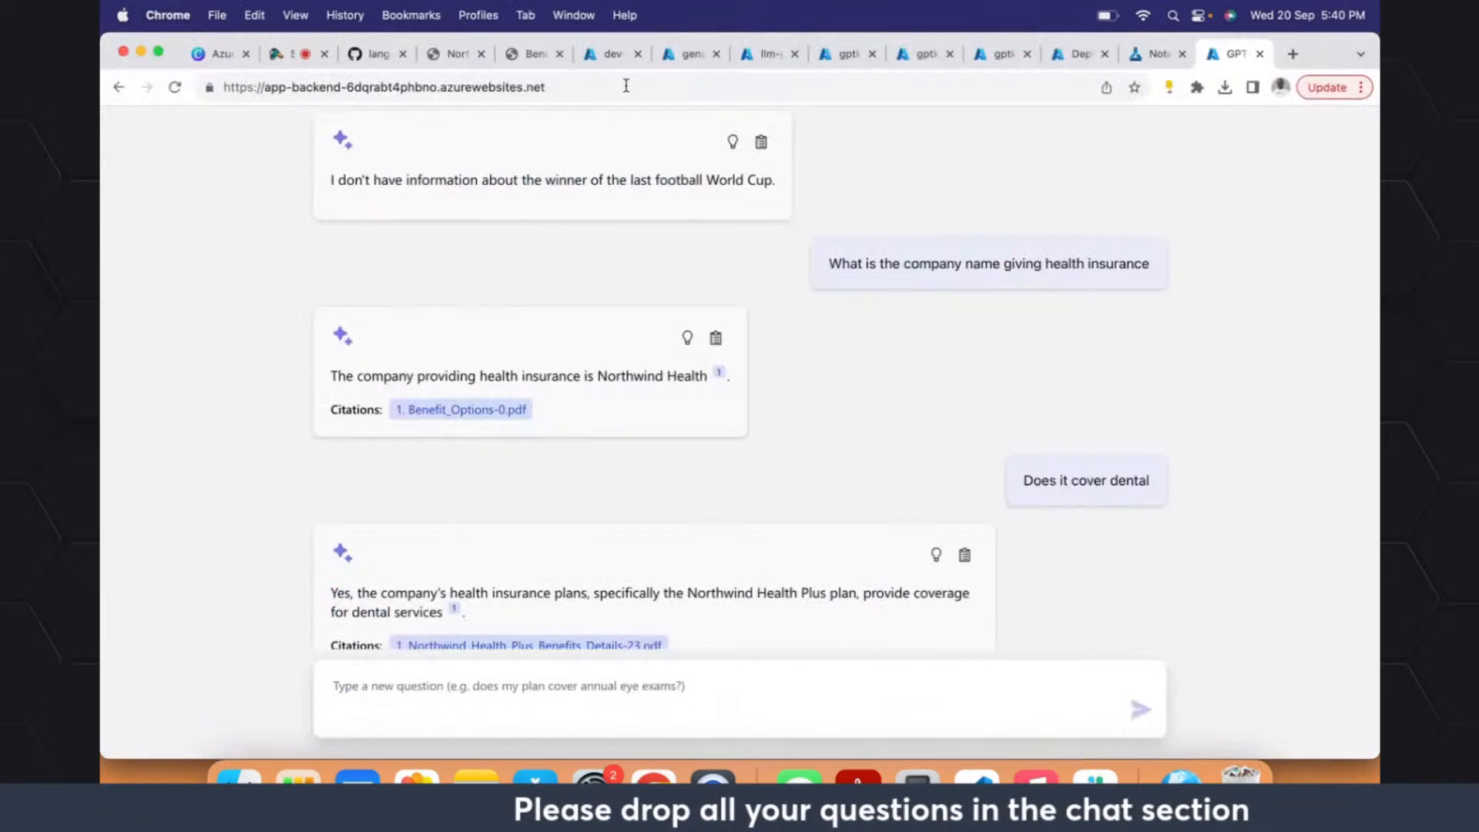
click(358, 55)
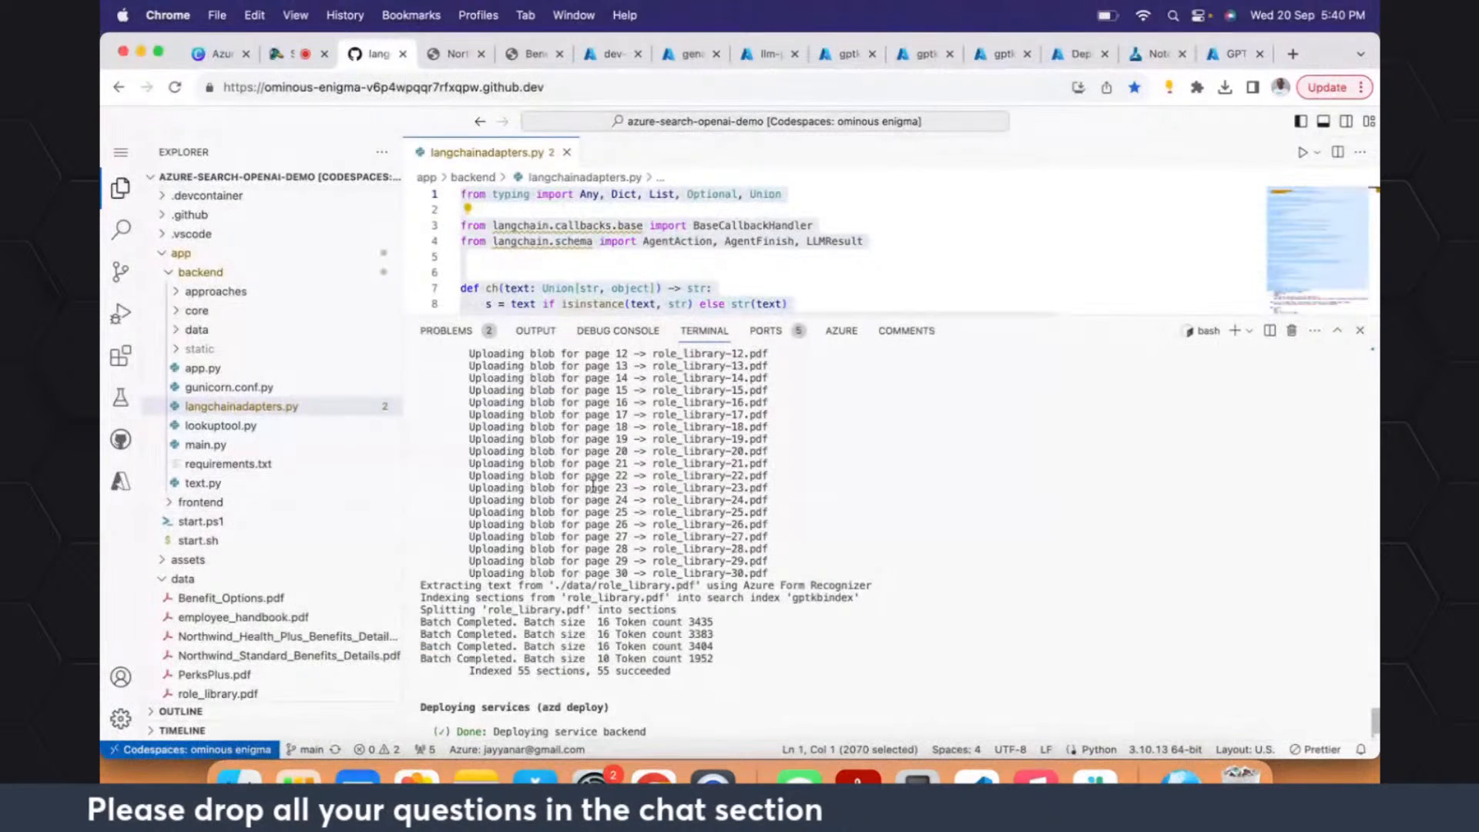
click(164, 258)
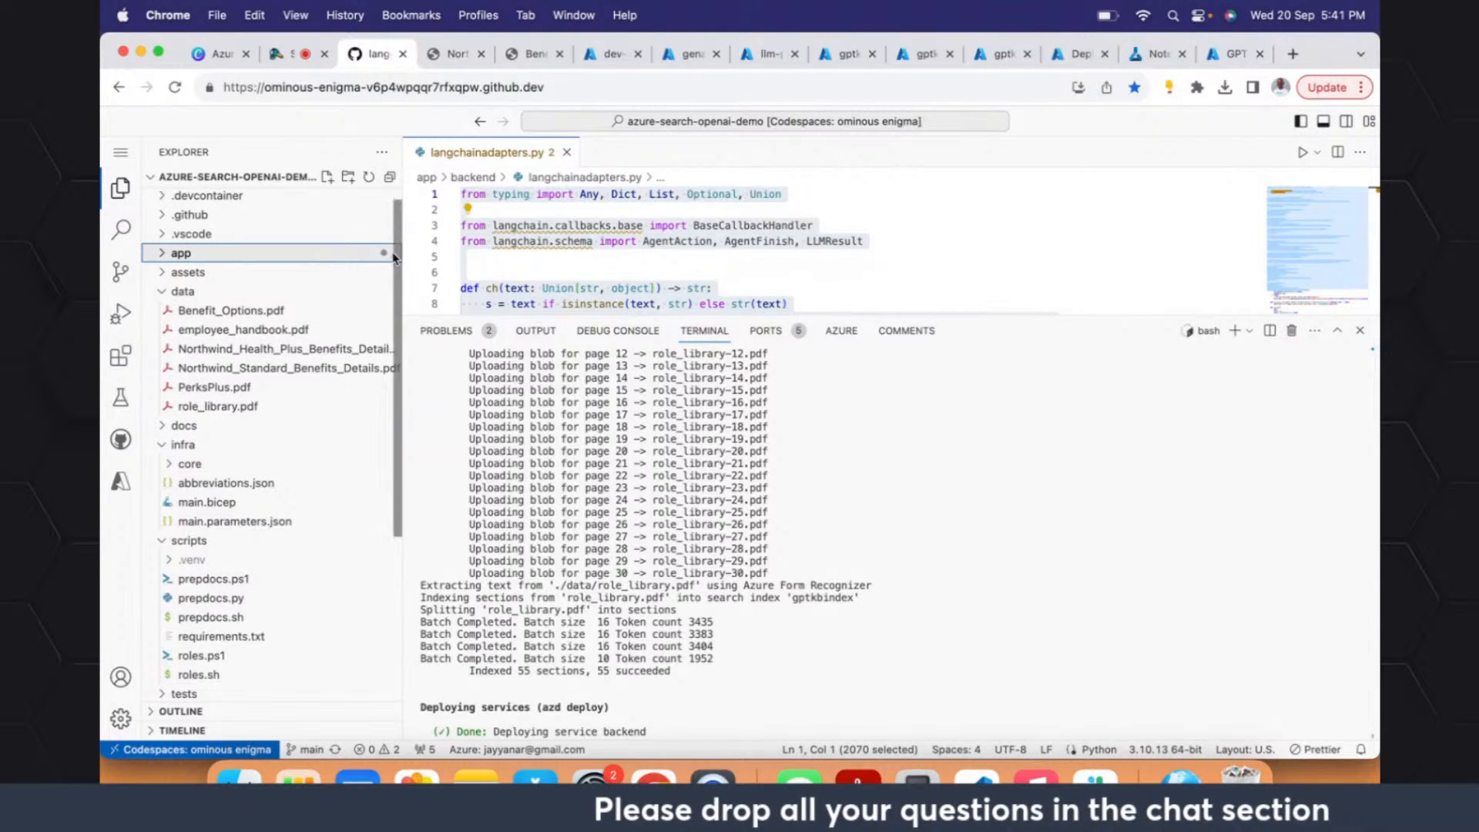
- Open devcontainer.json from the .devcontainer folder, enlarge the editor area, and highlight the file's entire contents
scroll(398, 255, up, 1)
click(161, 218)
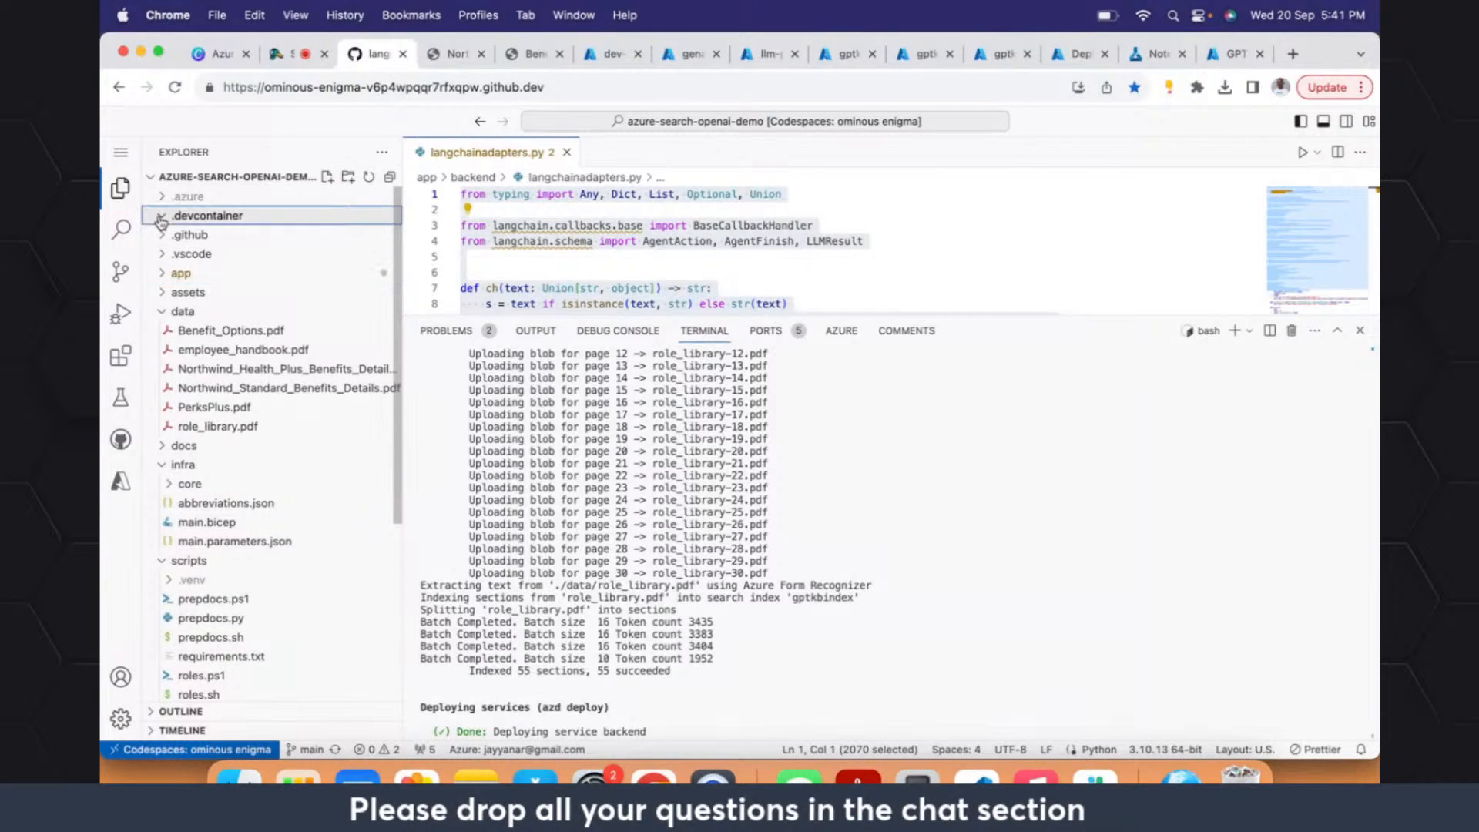
click(210, 238)
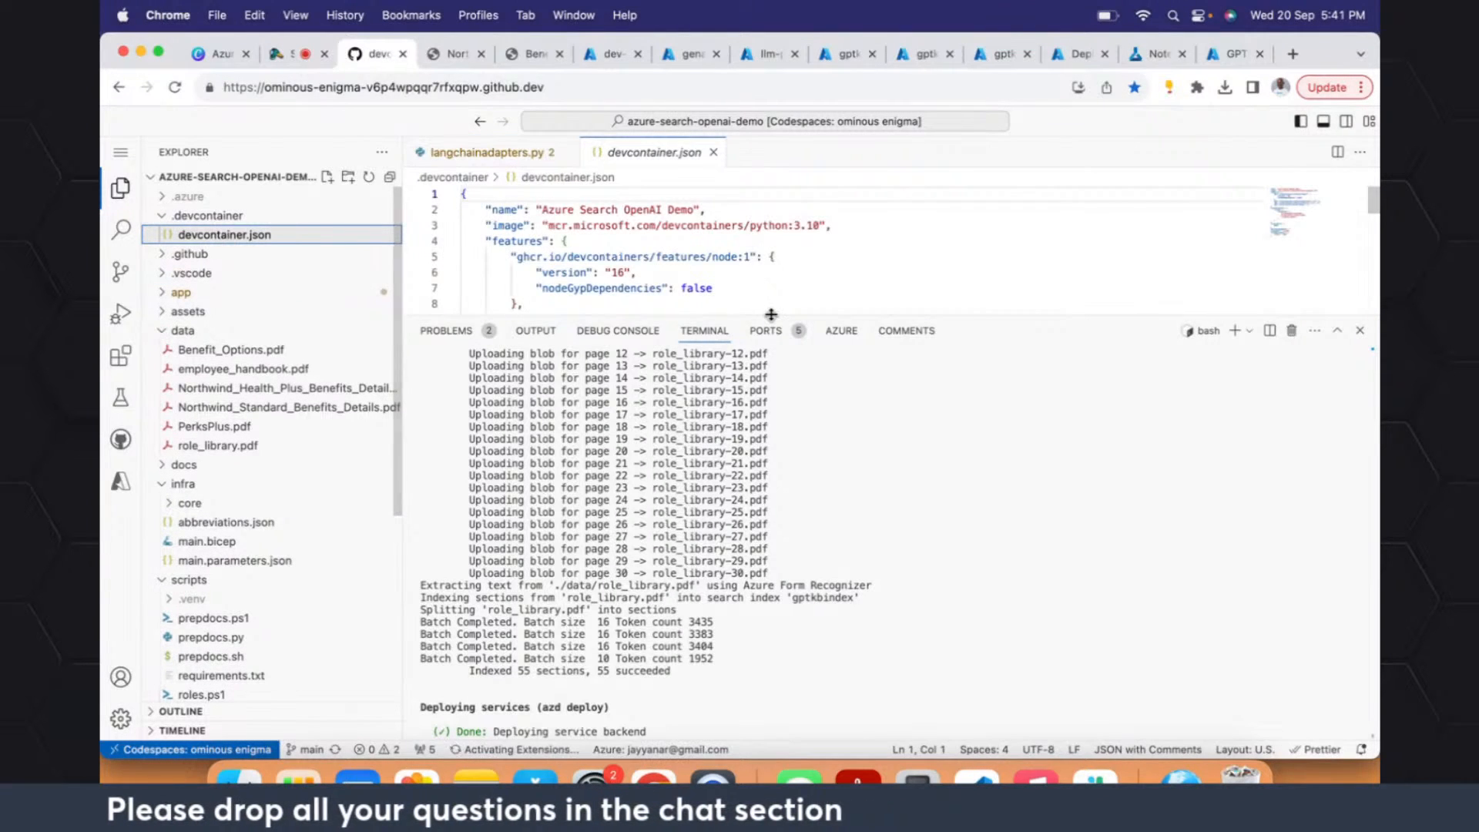
drag(769, 322, 769, 534)
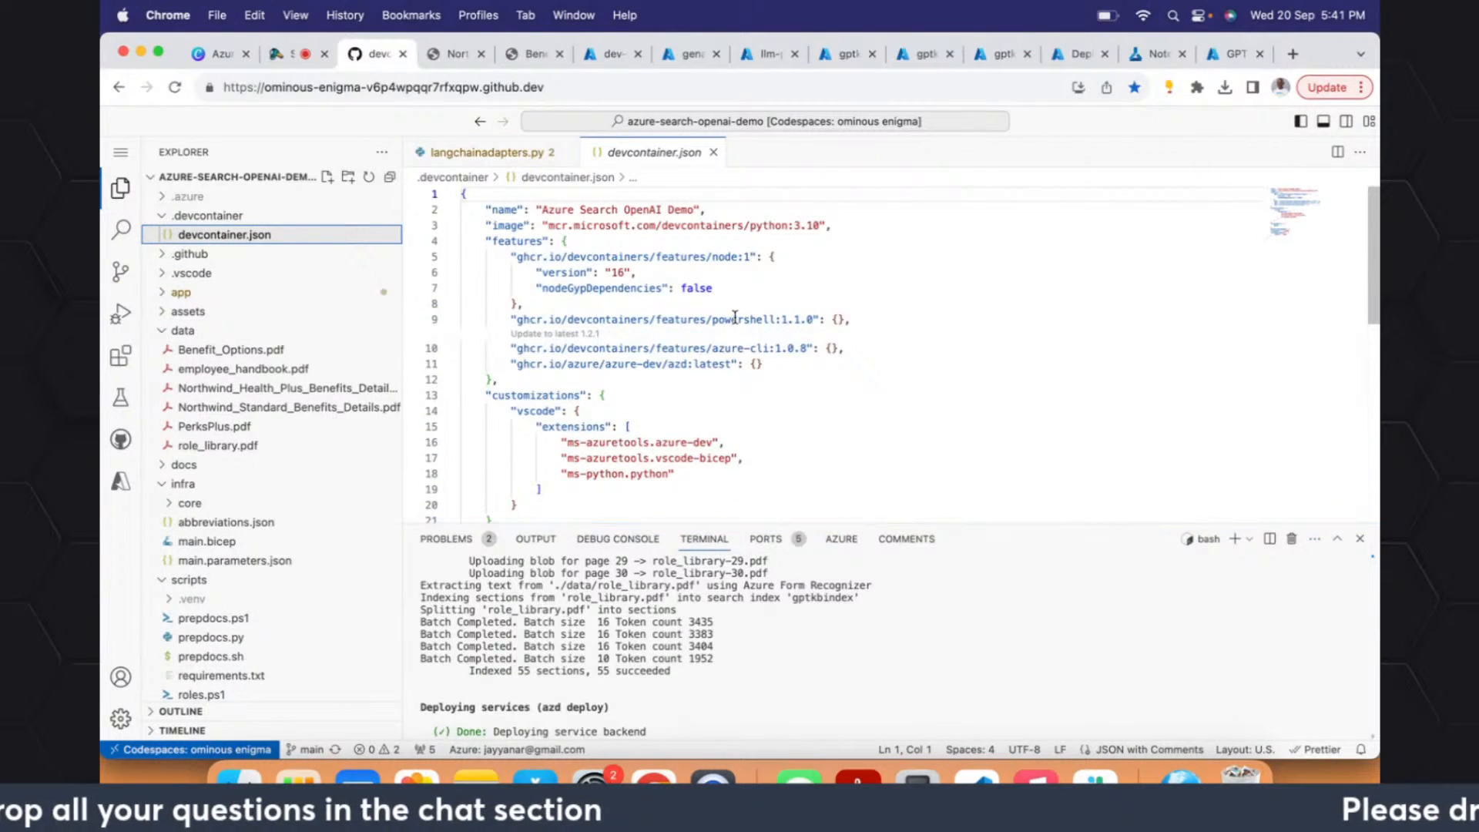
drag(744, 288, 737, 473)
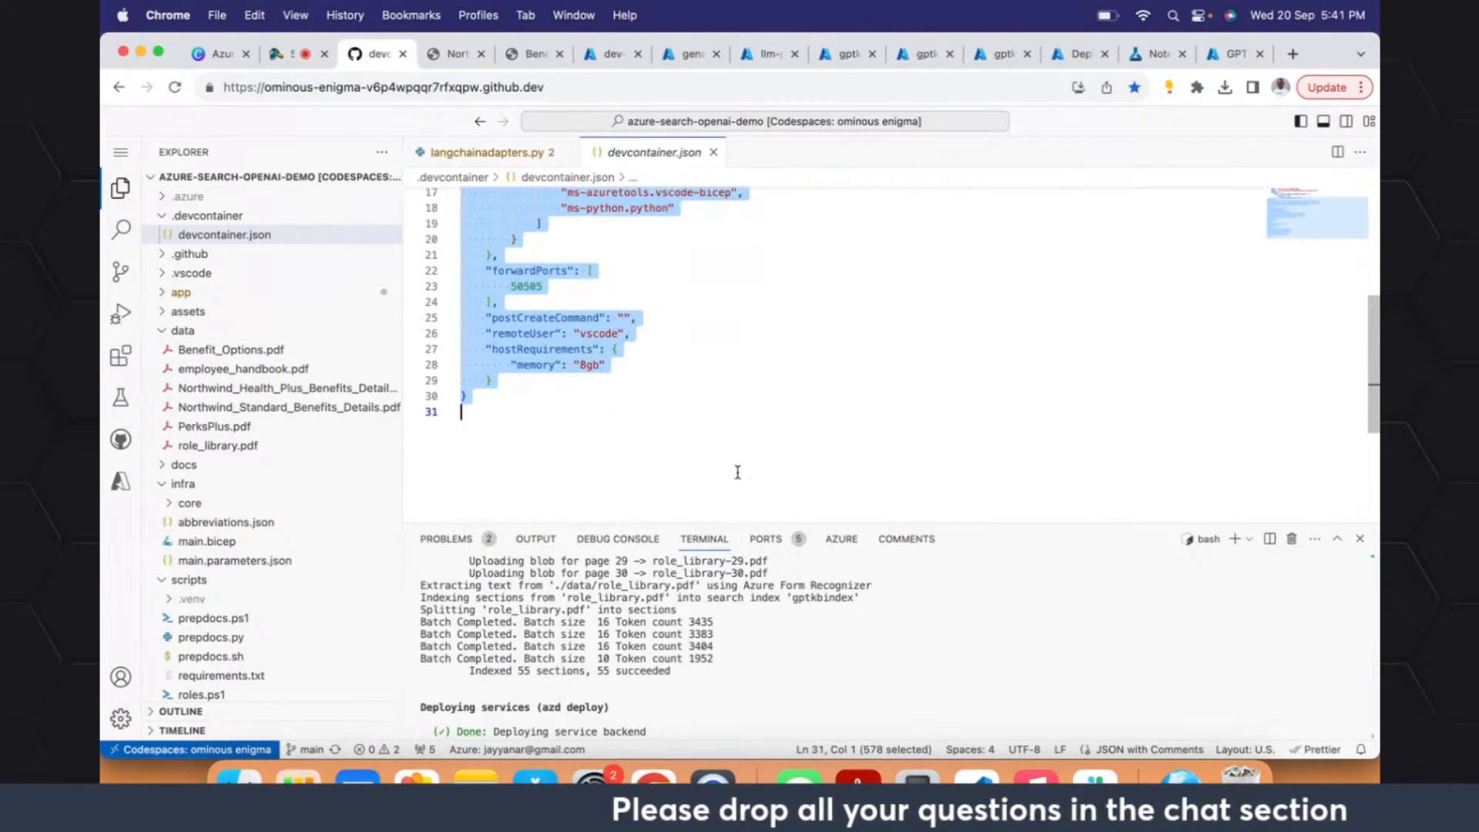
click(162, 218)
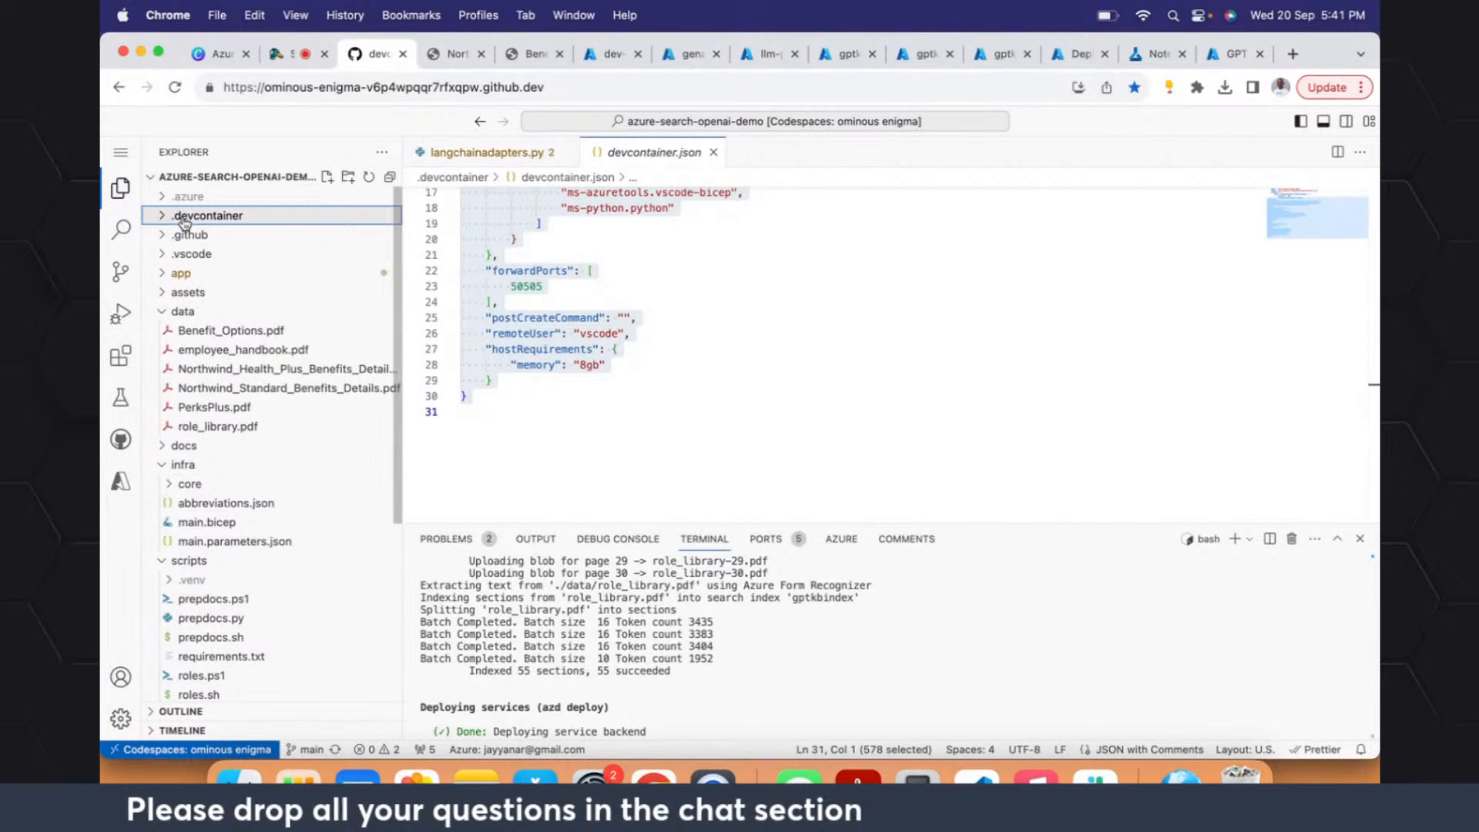
click(577, 416)
key(super+shift+Up)
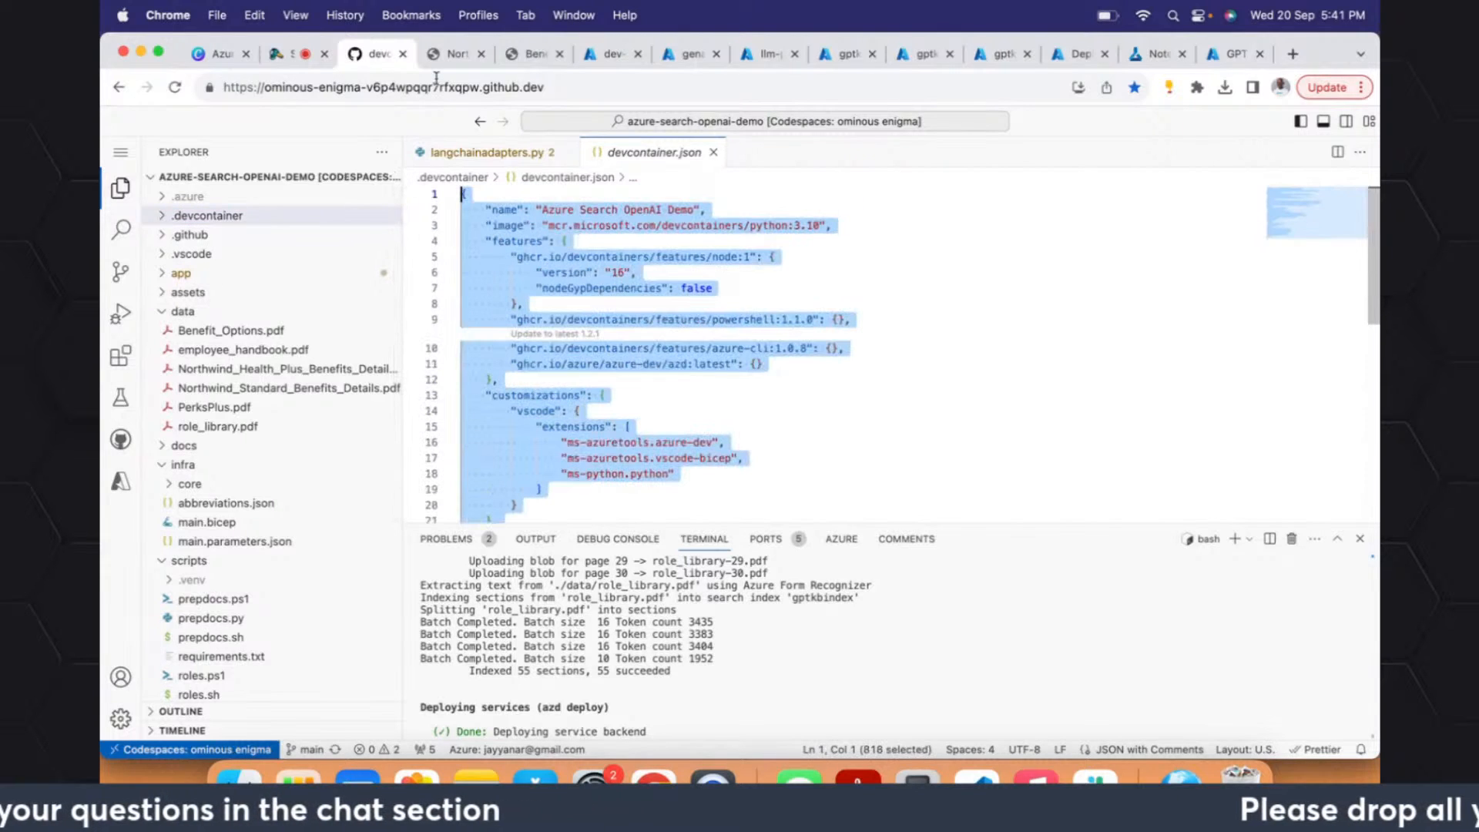
- Close devcontainer.json and langchainadapters.py, and collapse the app and data folders
click(713, 152)
click(568, 152)
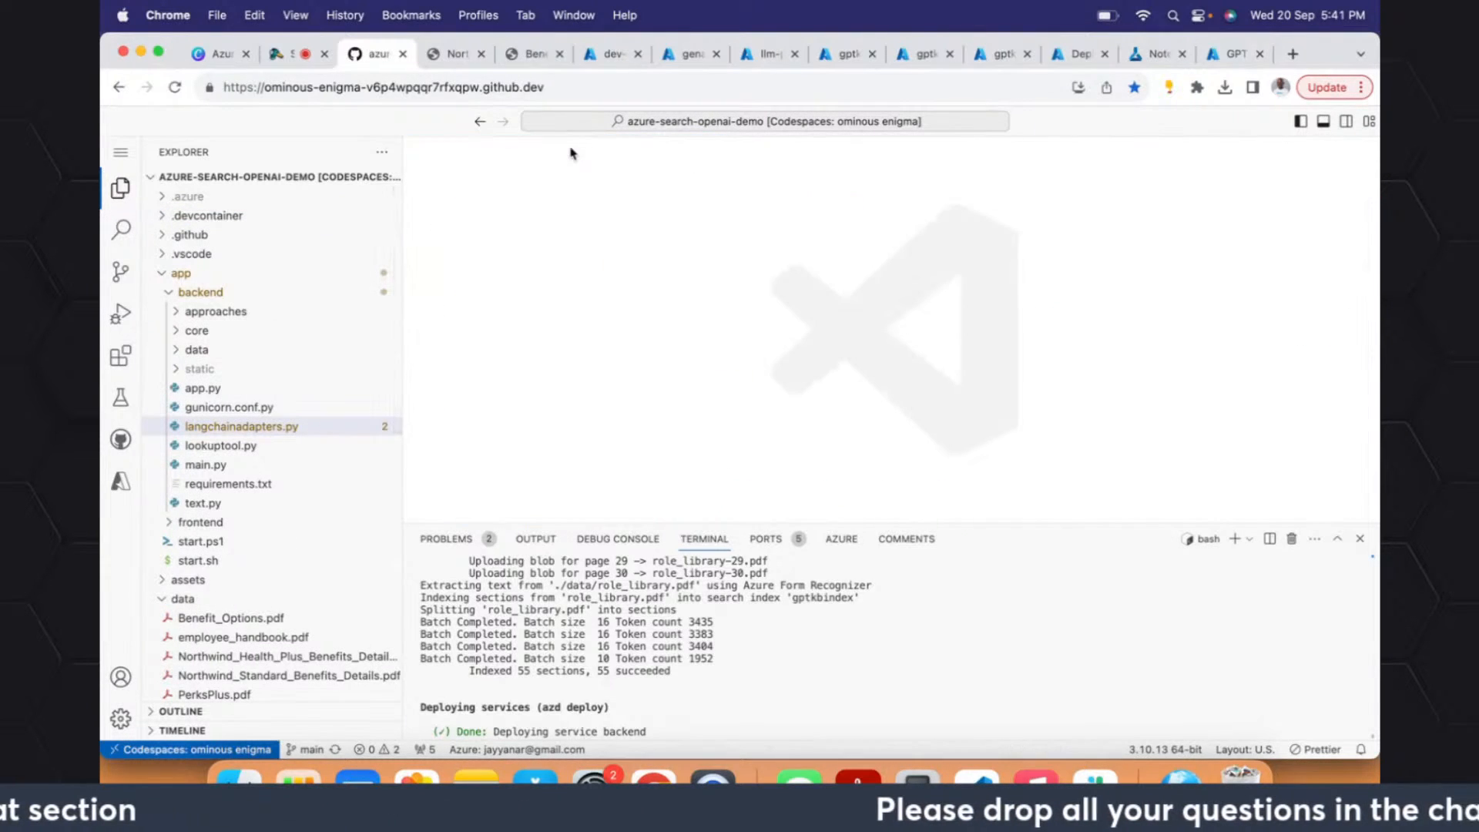
click(161, 276)
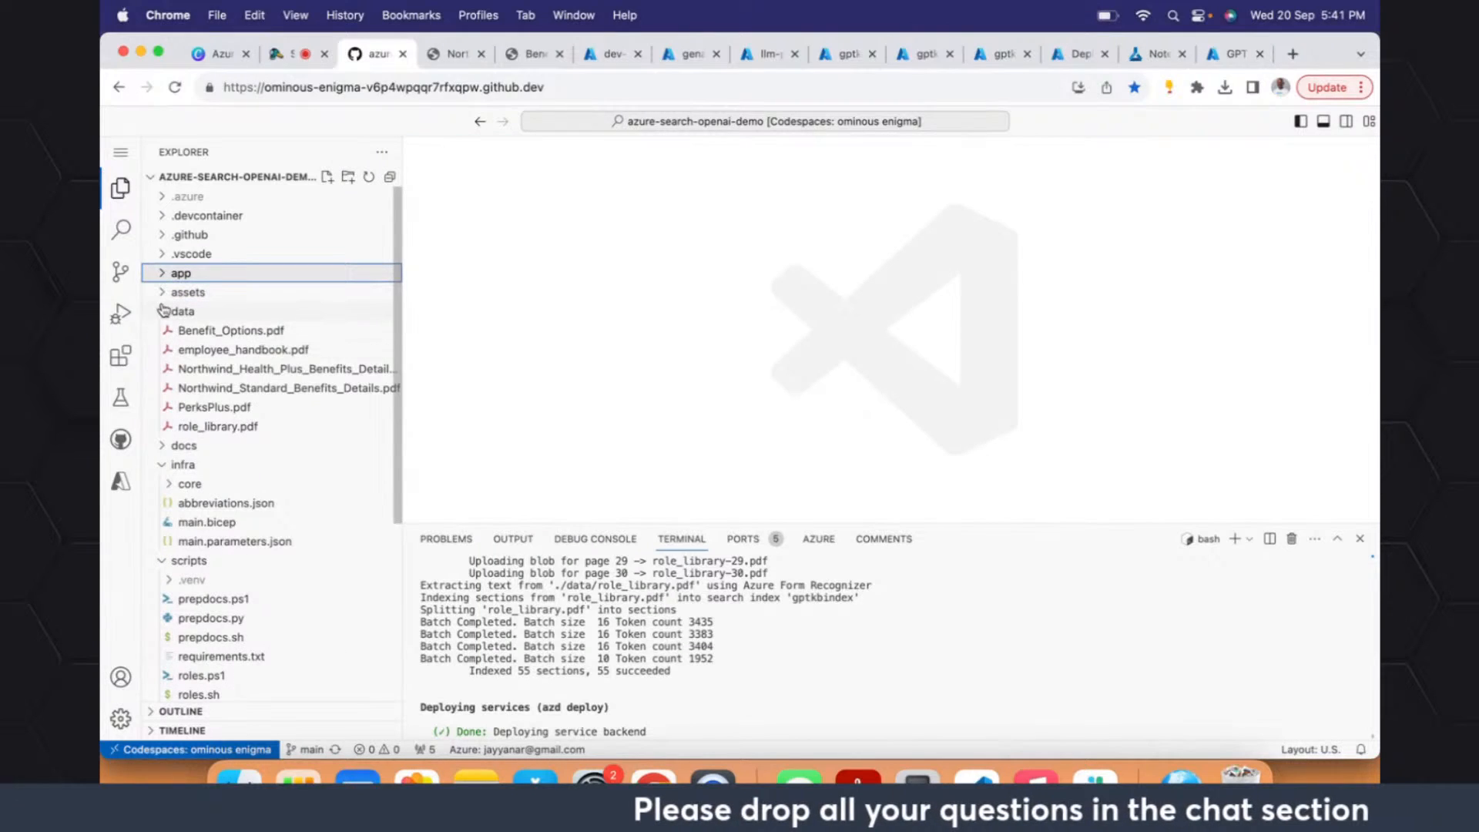
click(162, 311)
click(161, 314)
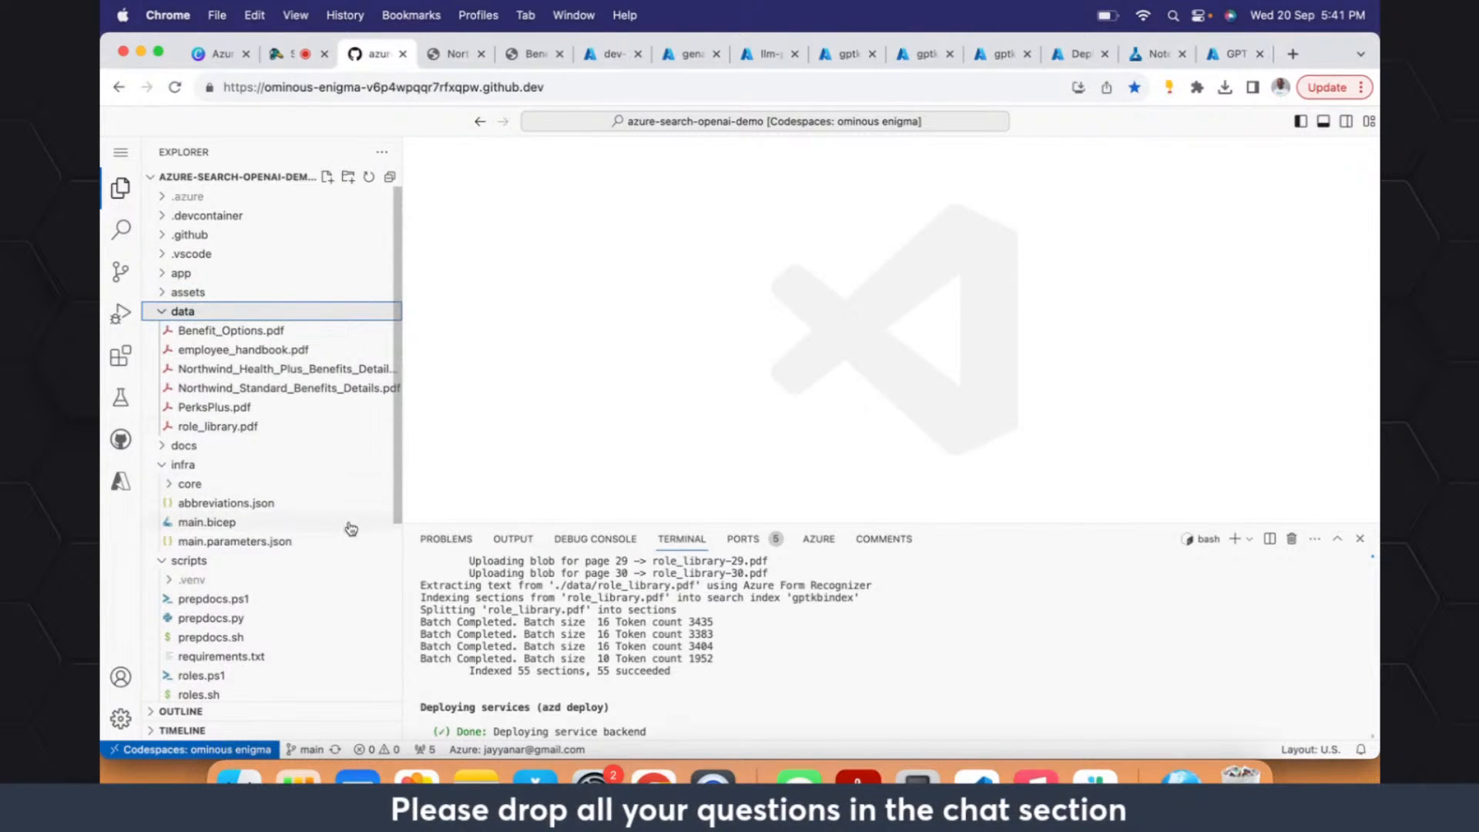
click(162, 312)
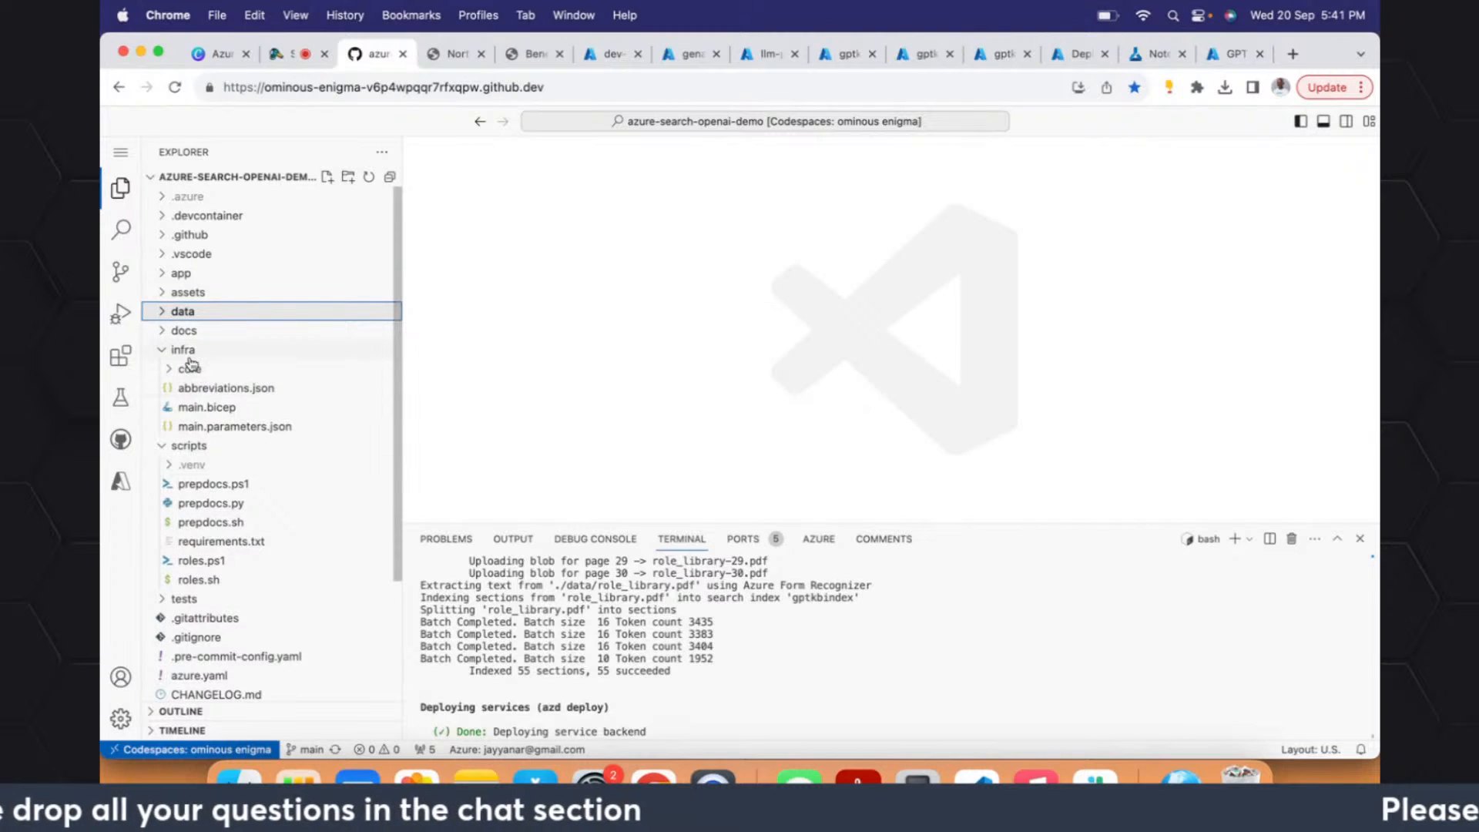
- Open main.bicep from the infra folder and mark the AZURE_OPENAI_SERVICE output on line 344
click(165, 351)
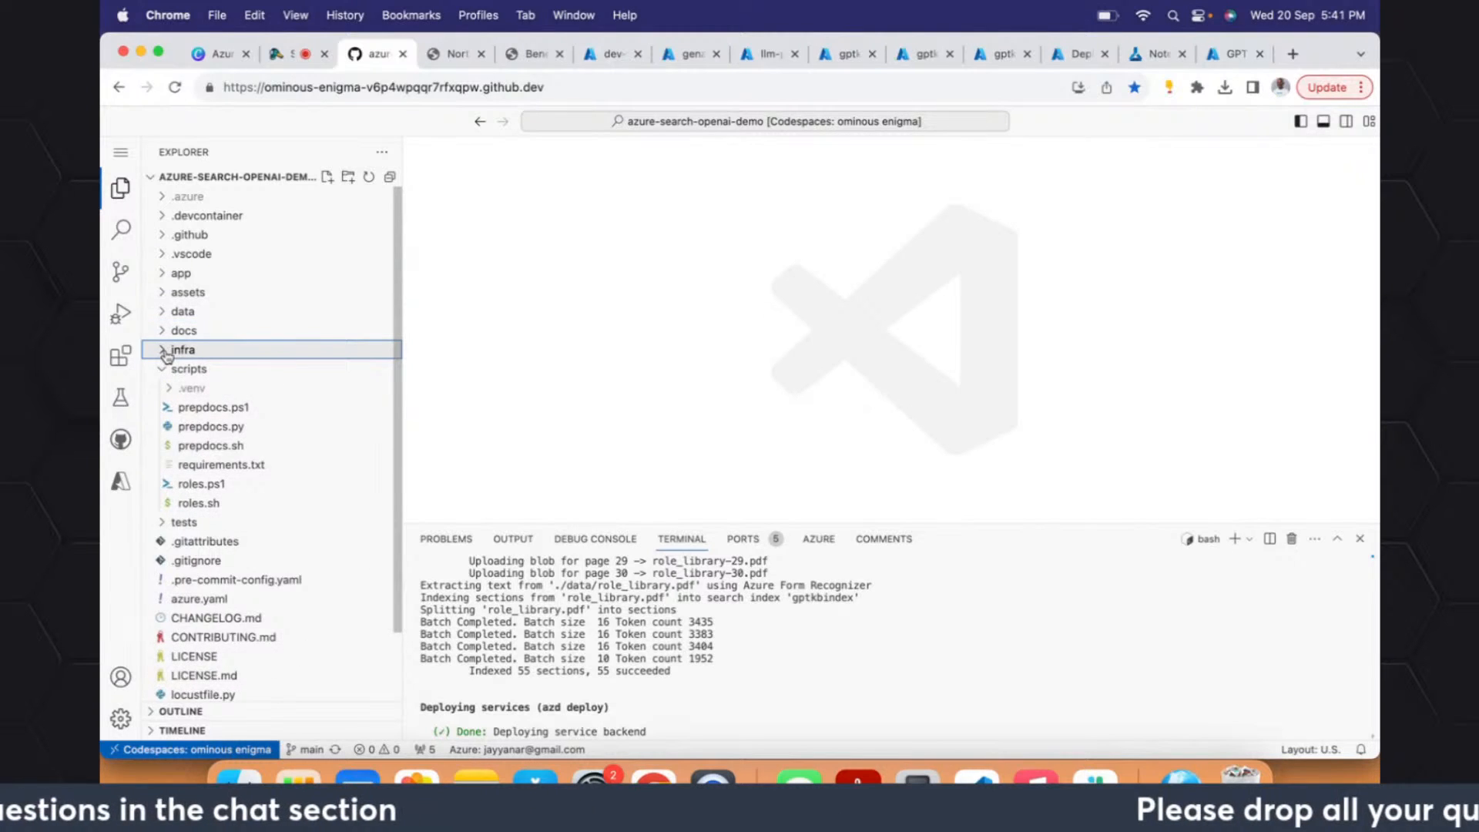
click(164, 351)
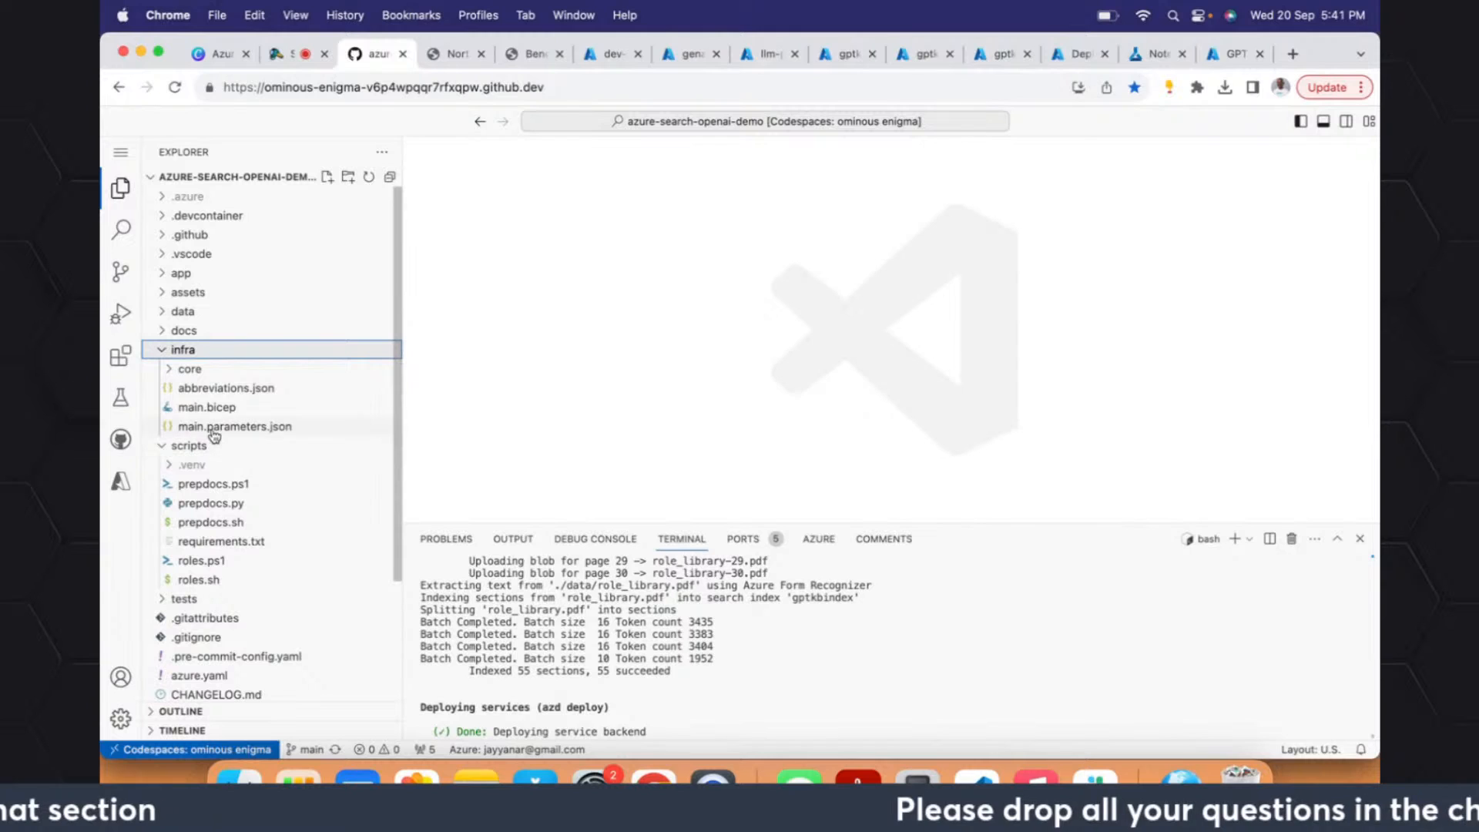
click(200, 409)
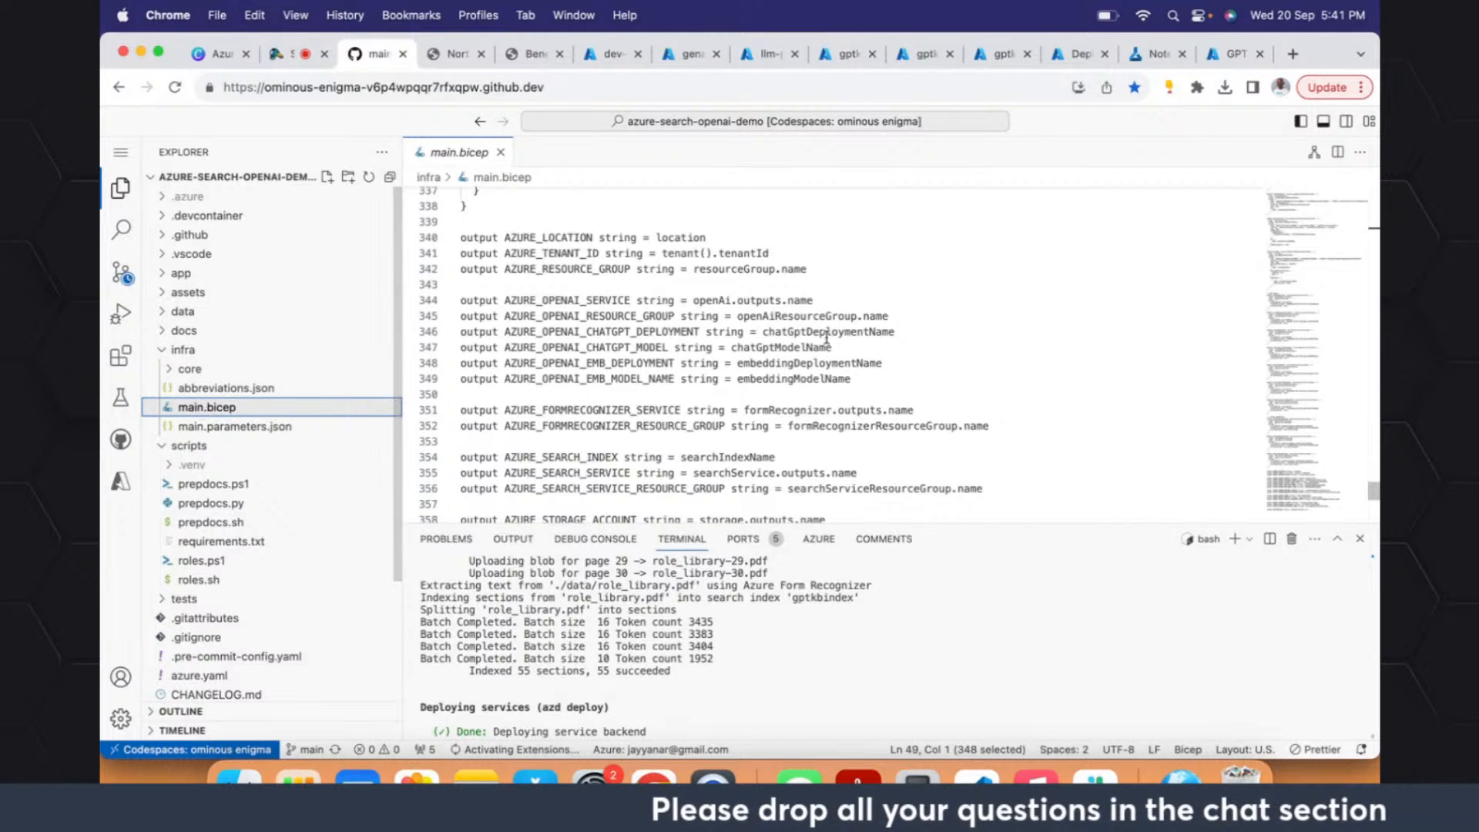
drag(826, 333, 826, 315)
click(612, 301)
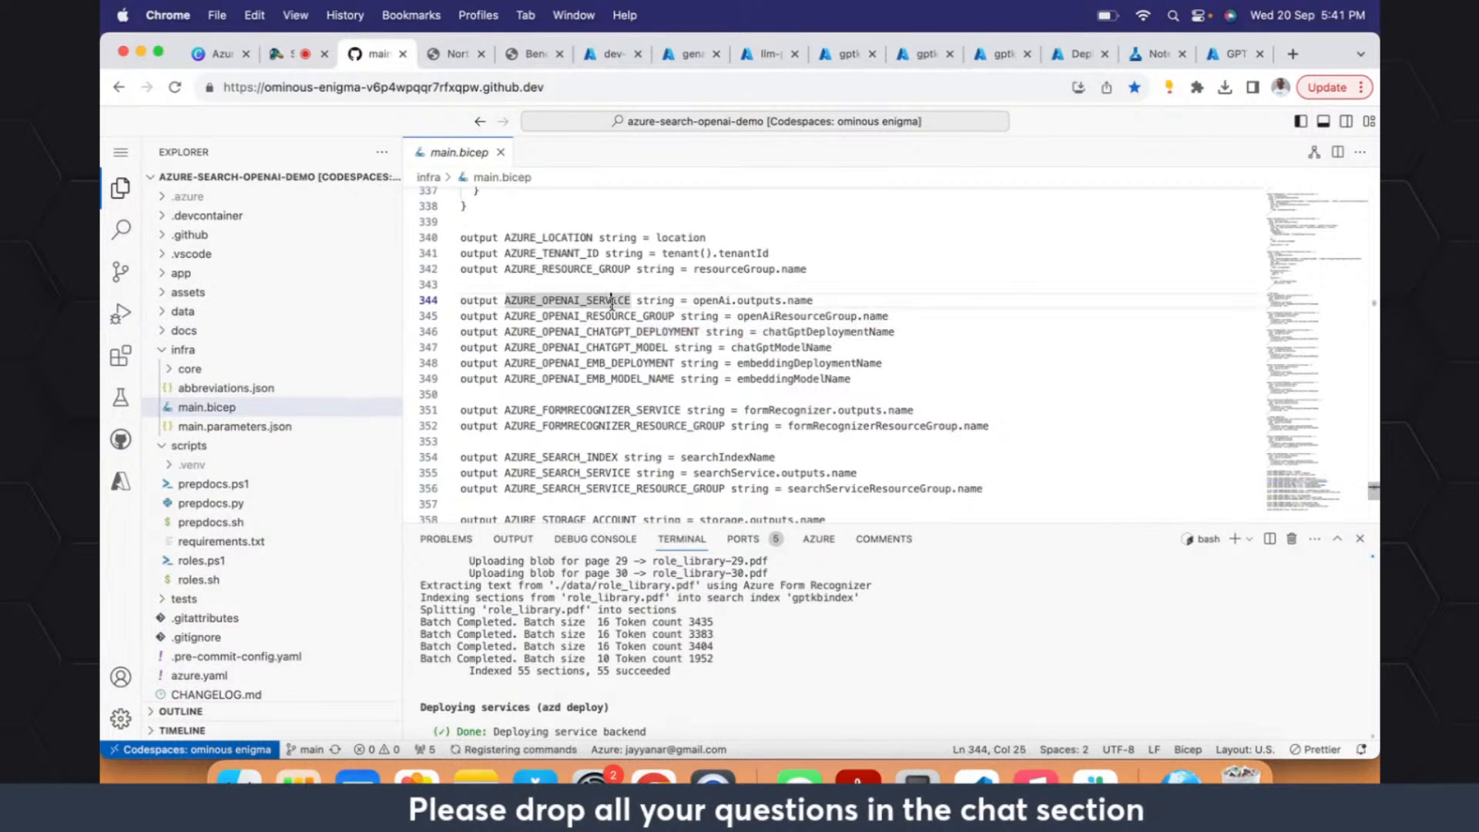
- Highlight AZURE_OPENAI_RESOURCE_GROUP on line 345 of main.bicep, and view the model deployments page of the cog-6dqrabt4phbno Azure OpenAI resource in Azure
drag(669, 314, 508, 315)
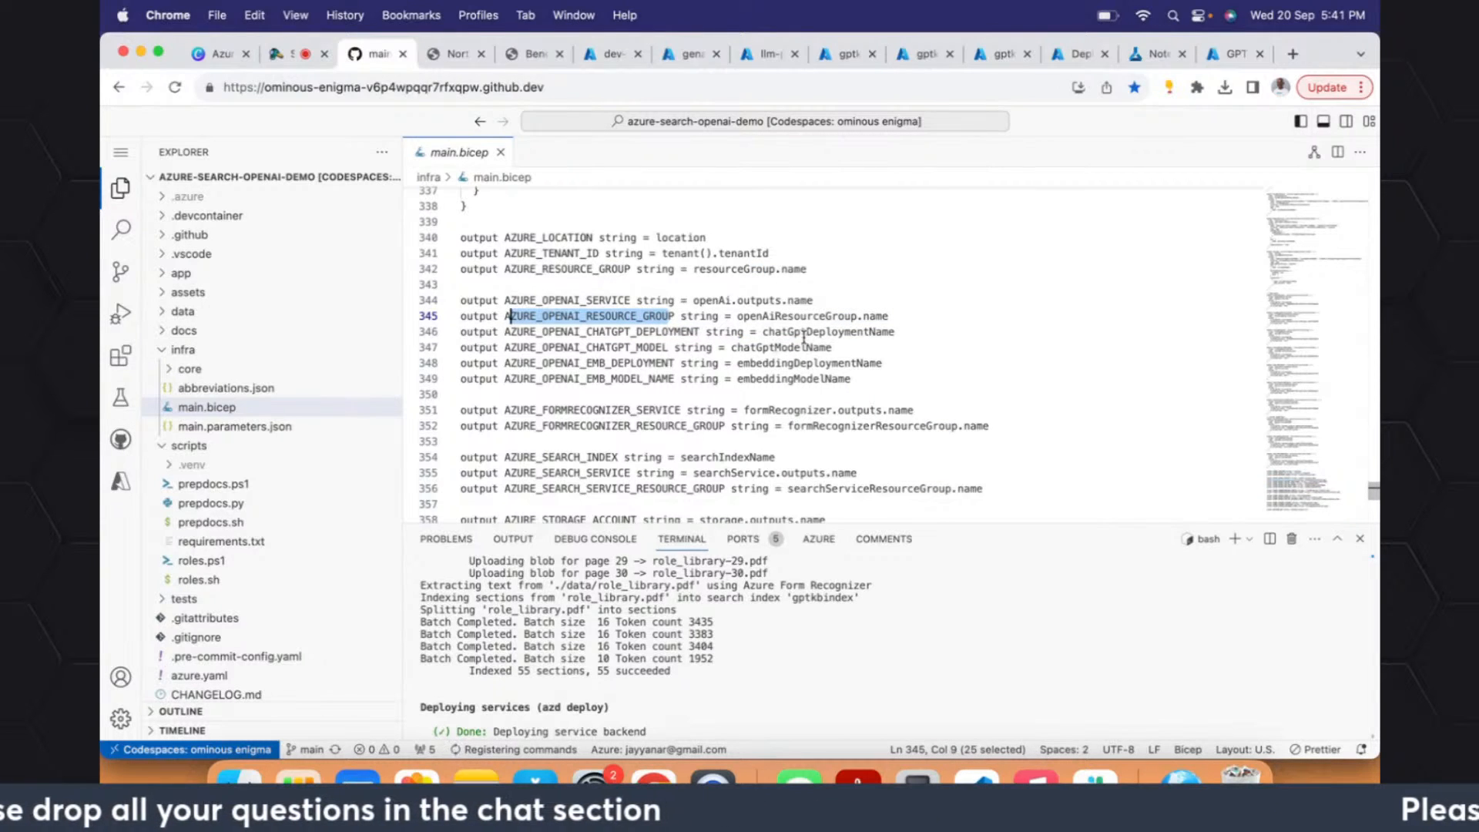
click(688, 57)
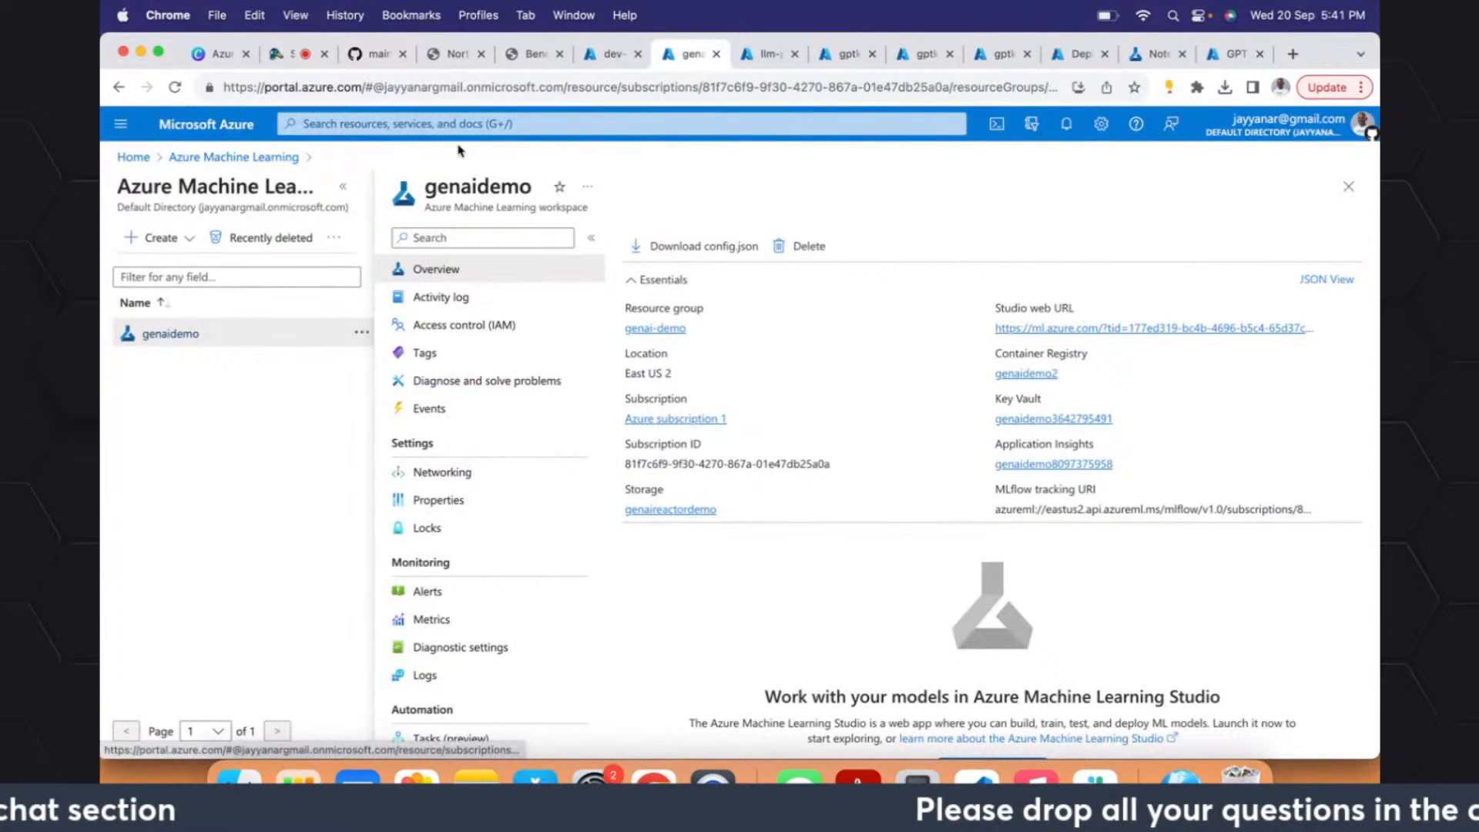
click(770, 56)
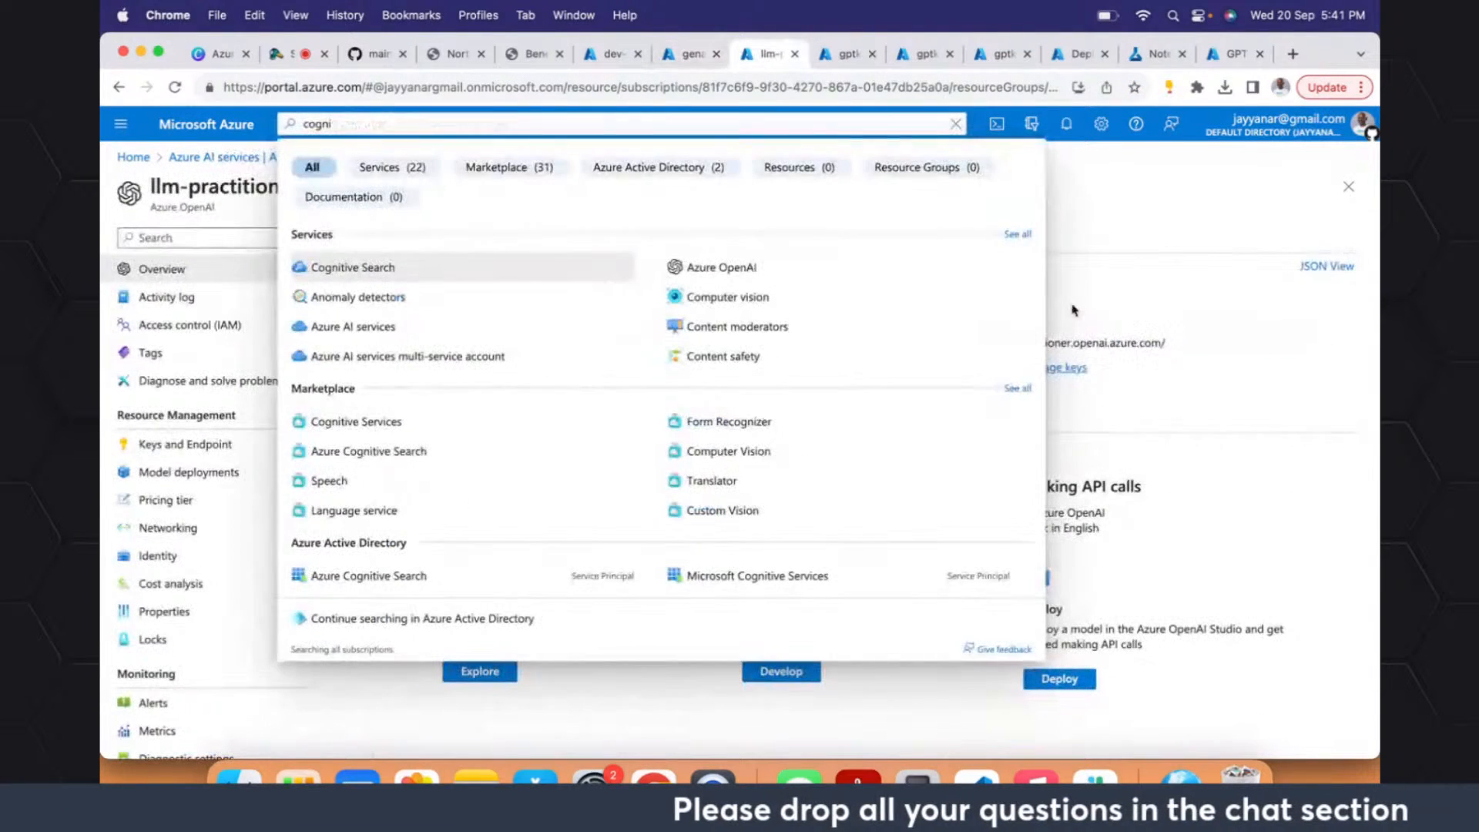
click(1339, 302)
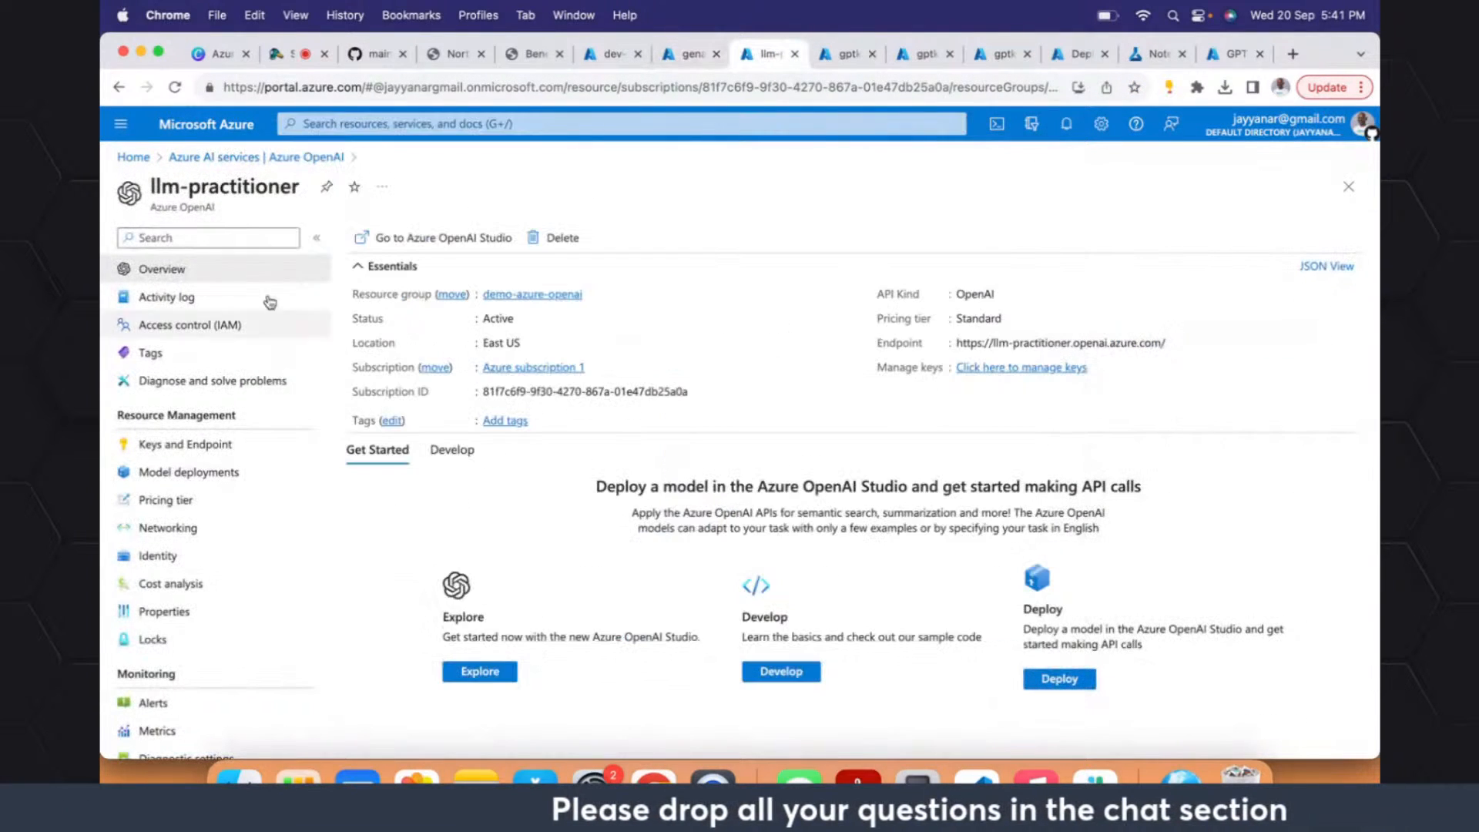
click(231, 157)
click(446, 377)
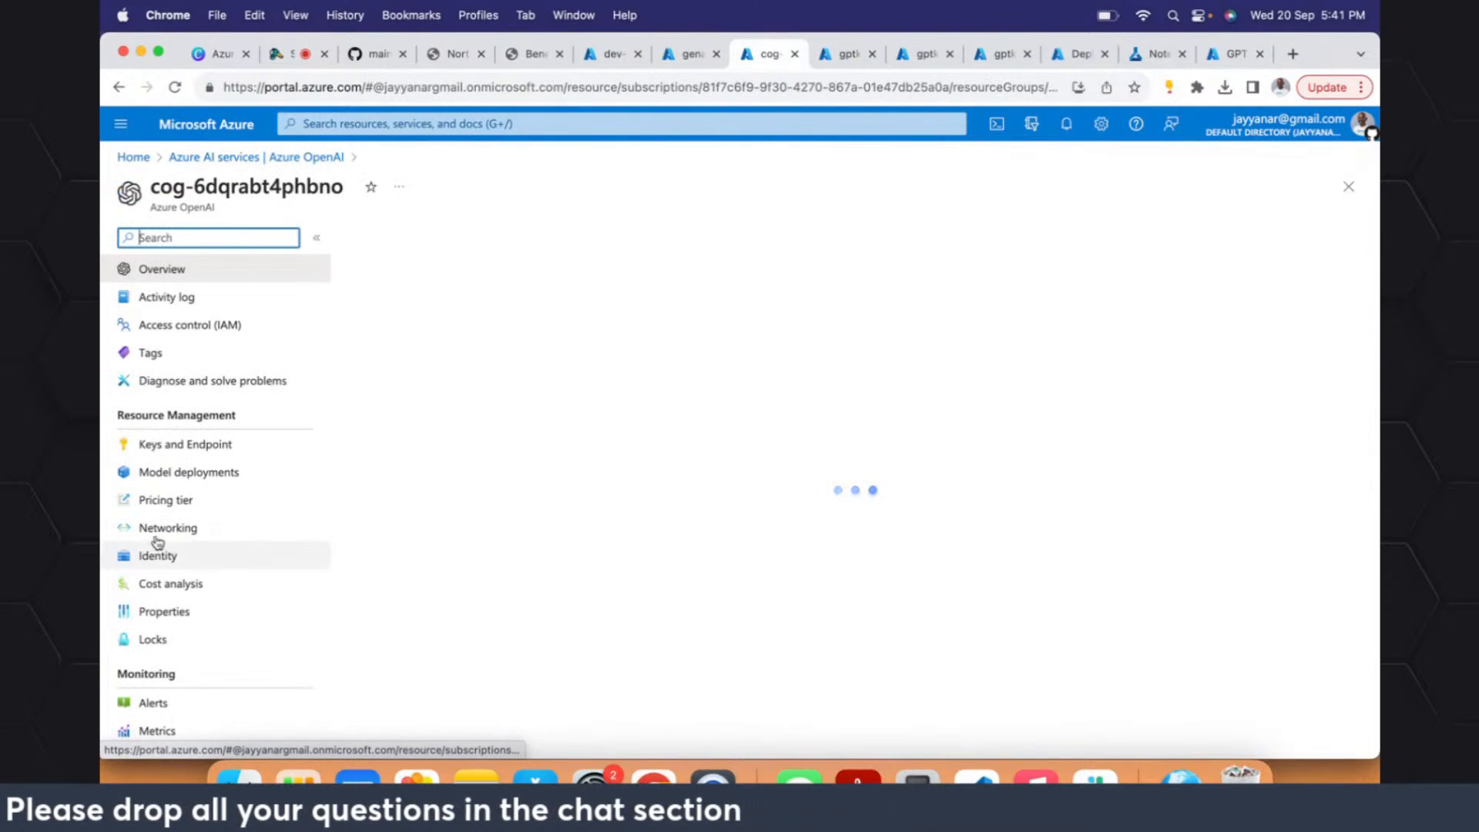
click(156, 473)
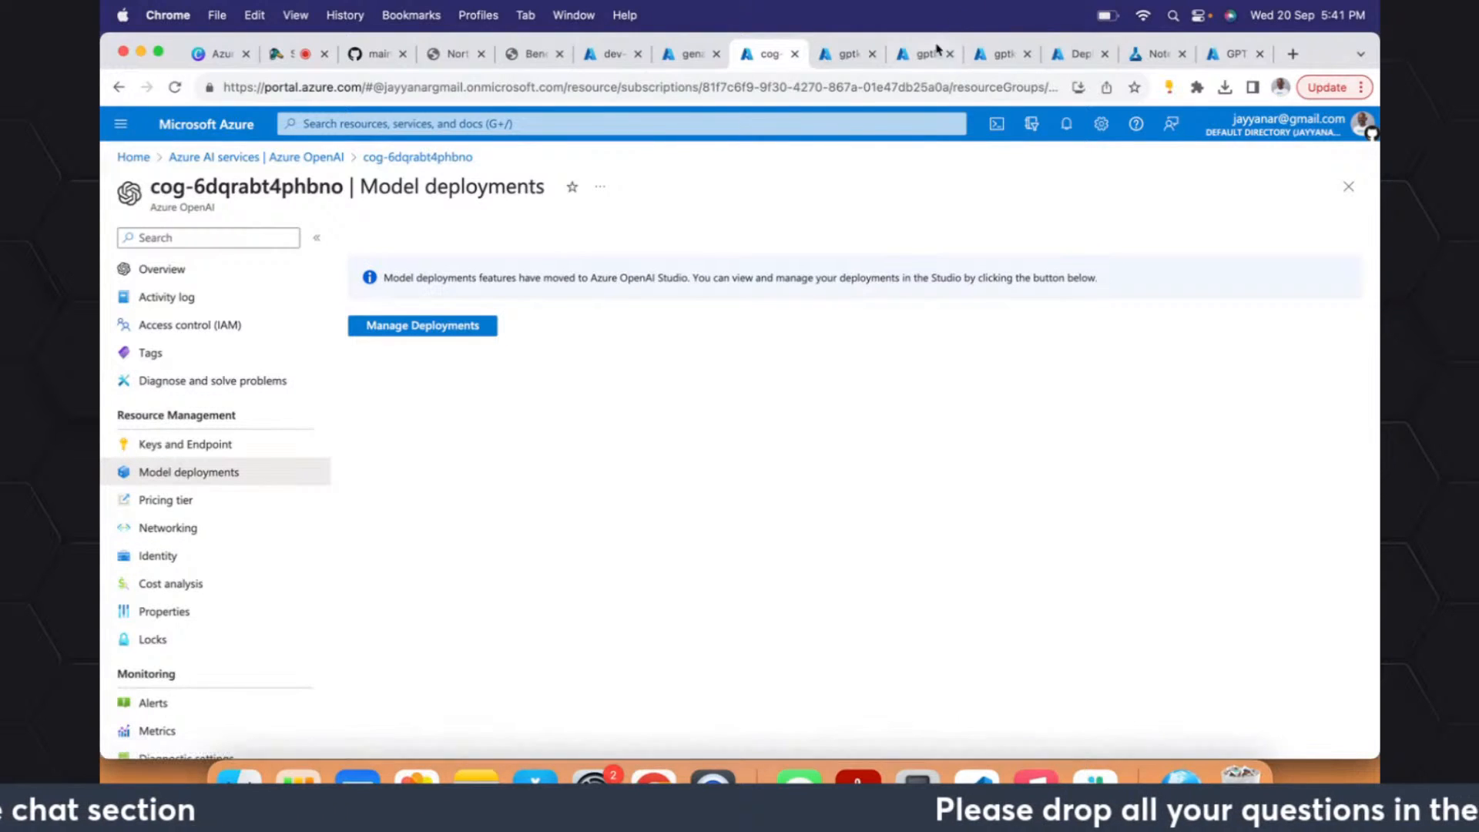
- Refresh the deployments list in Azure OpenAI Studio and check the gptkb search service's Indexes and Knowledge Center pages
click(1077, 56)
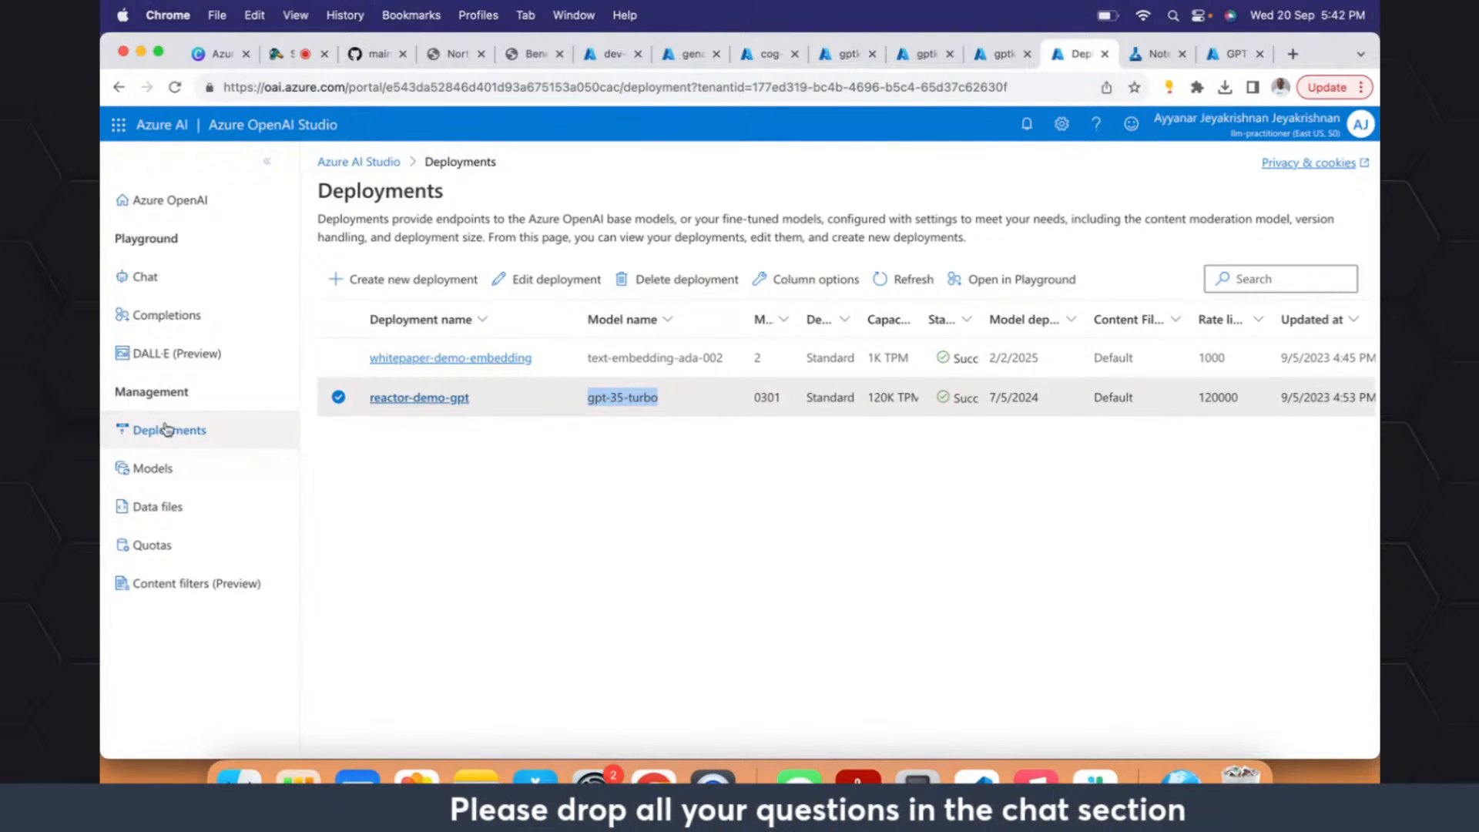
click(908, 282)
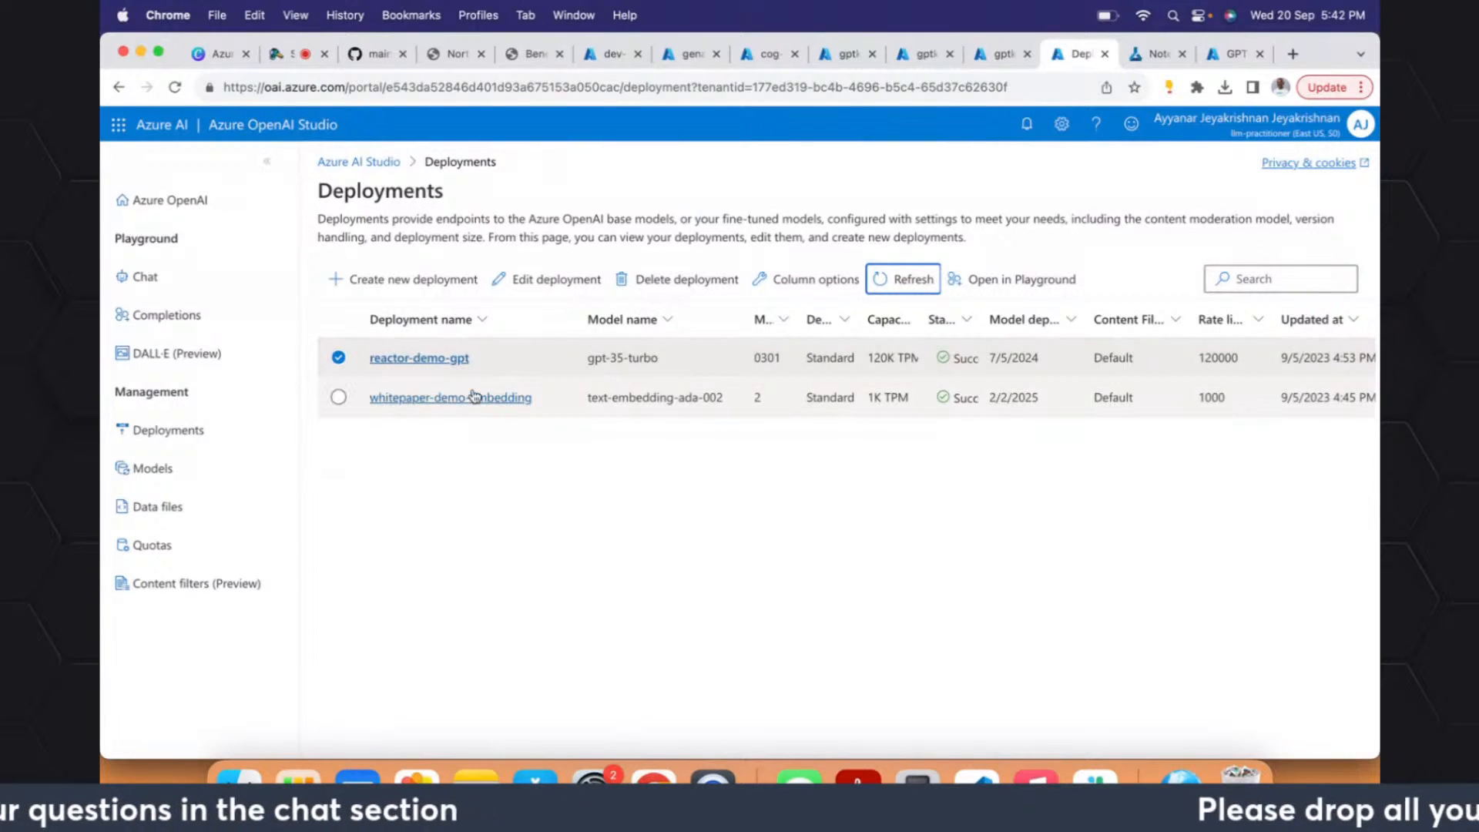
click(469, 458)
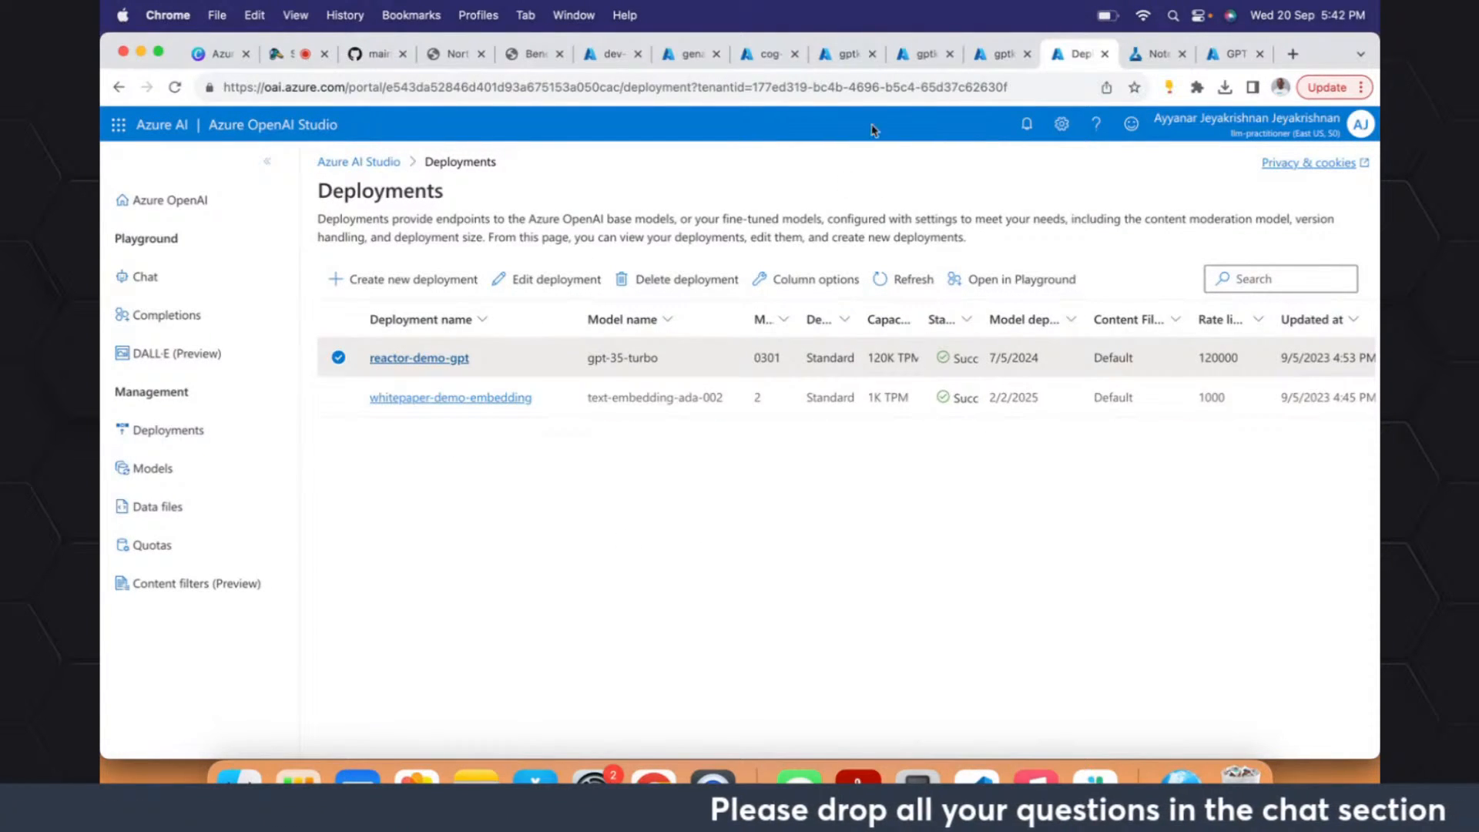
click(1002, 54)
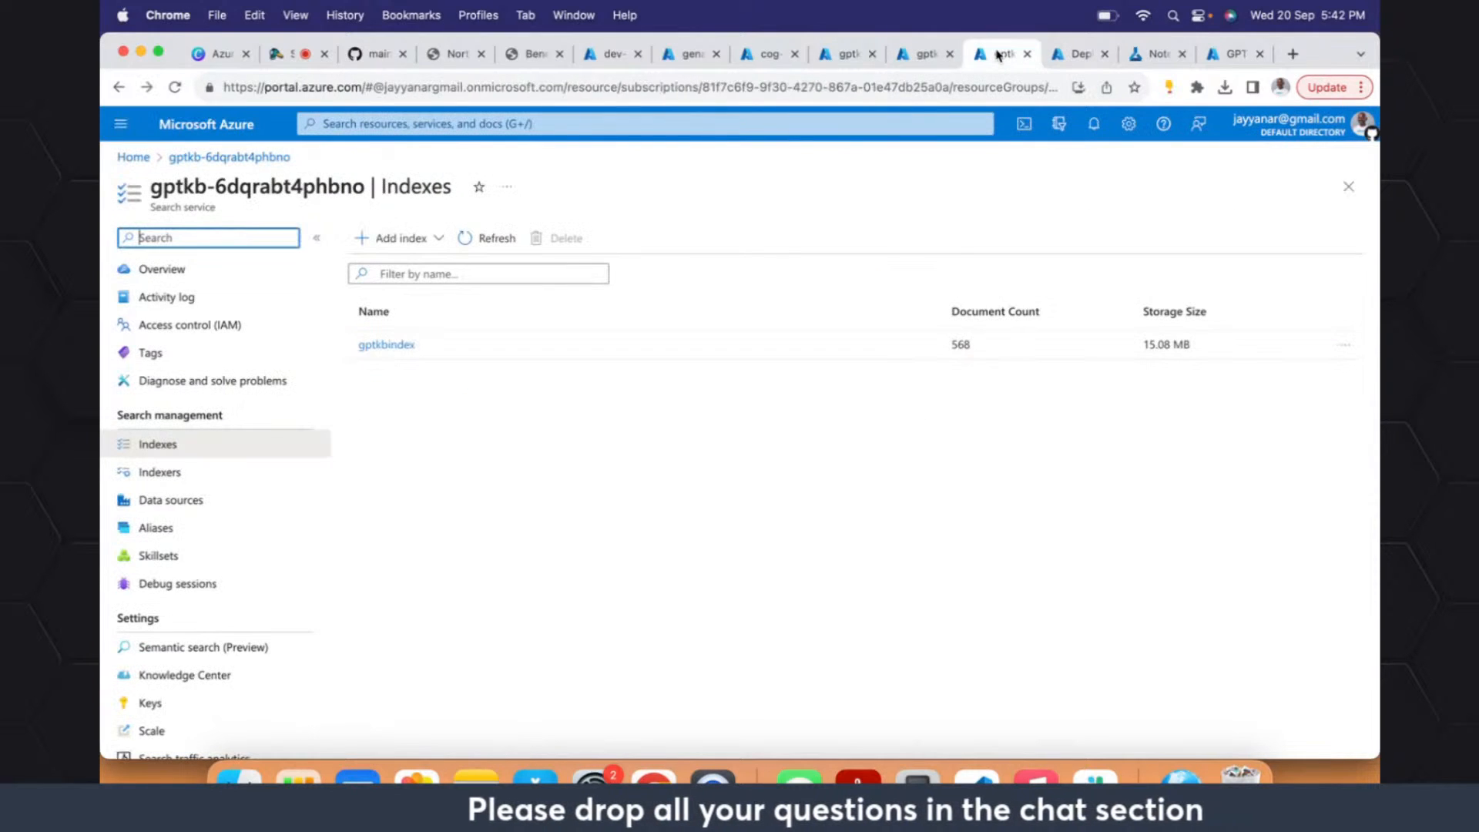
click(924, 56)
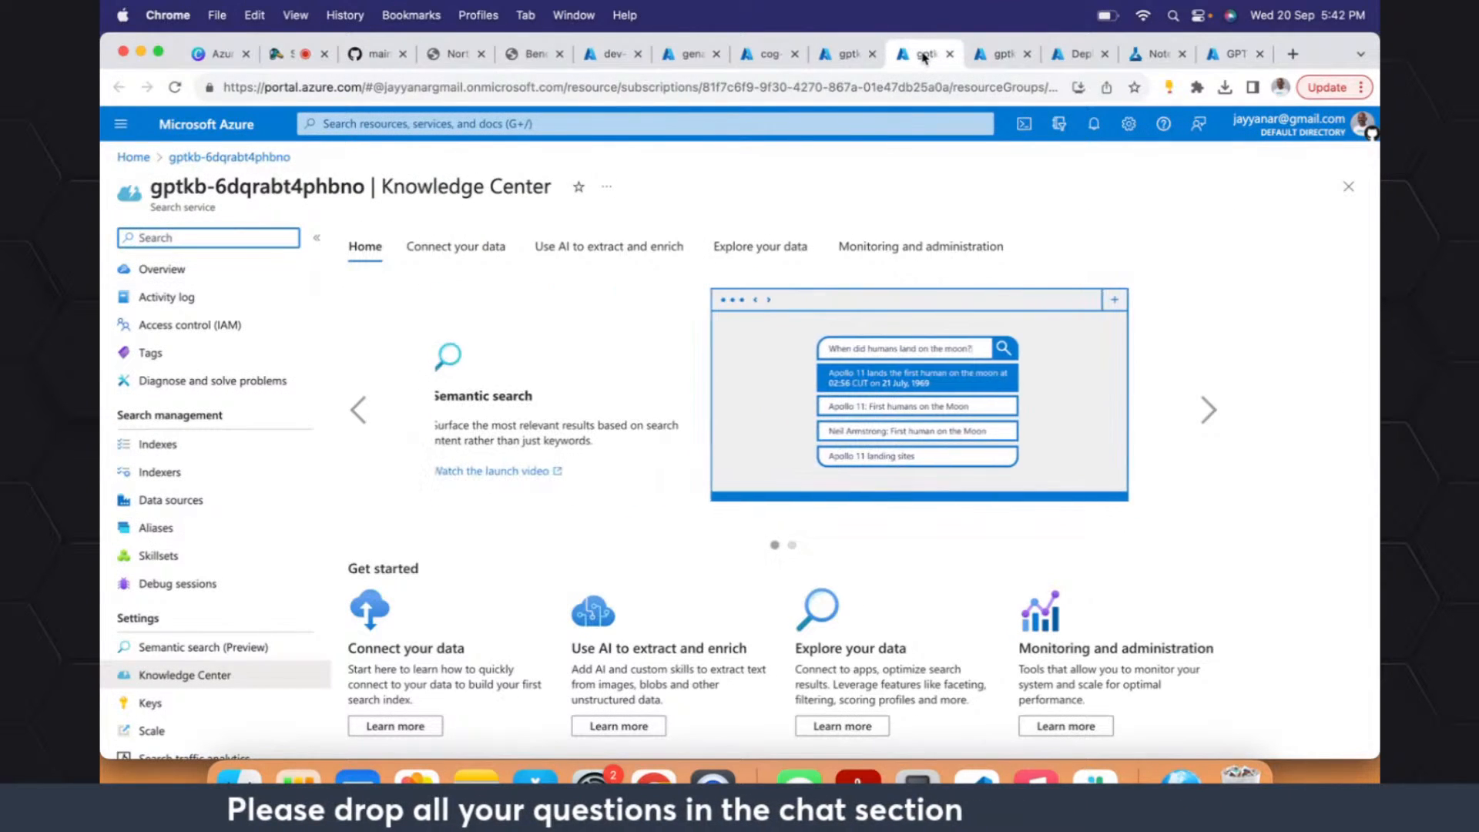
- Return to main.bicep in the codespace and highlight the embeddingDeploymentName and embeddingModelName values on lines 348 and 349
click(455, 54)
click(385, 51)
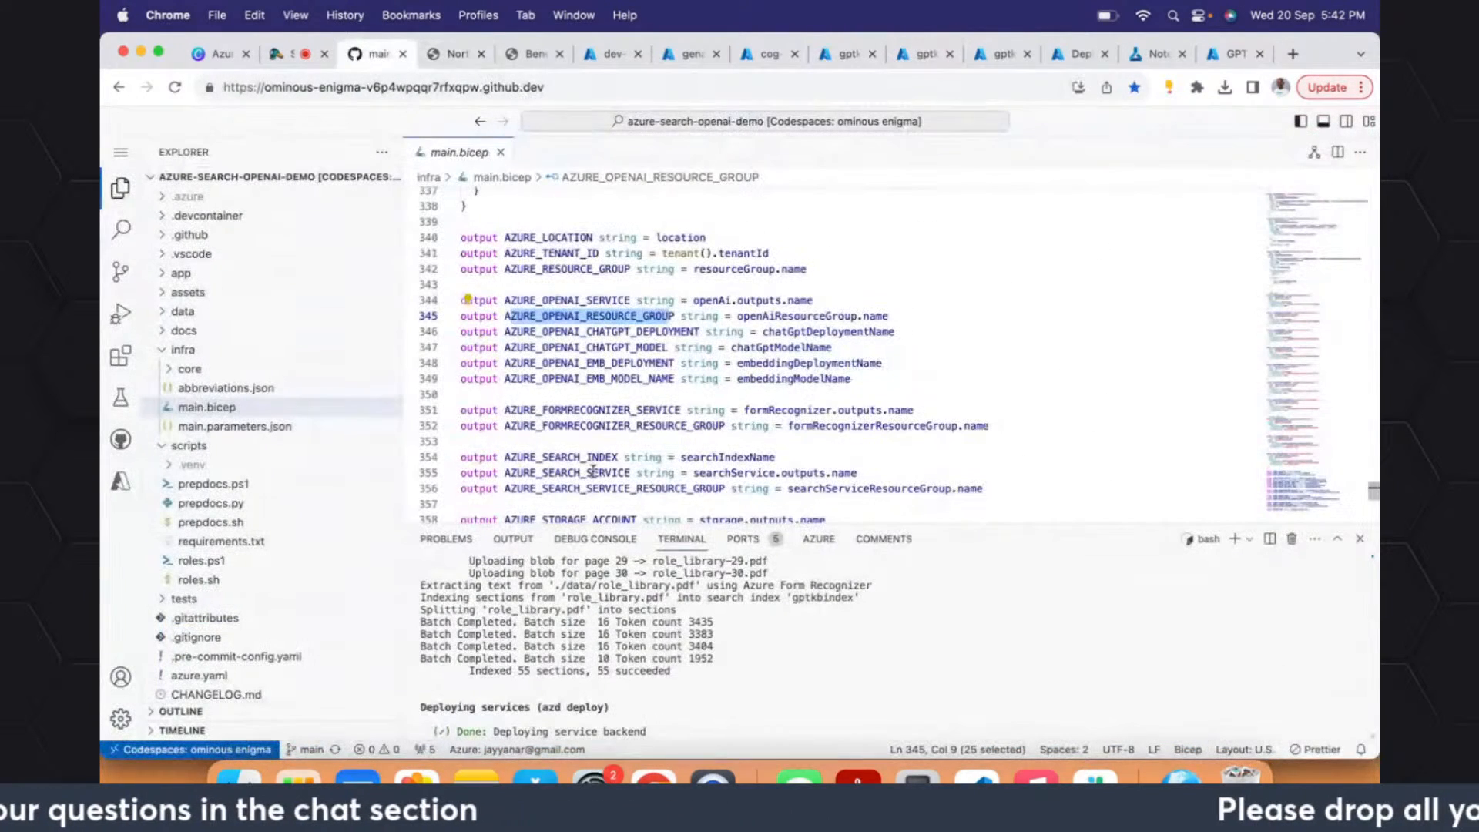
drag(882, 363, 766, 367)
click(853, 379)
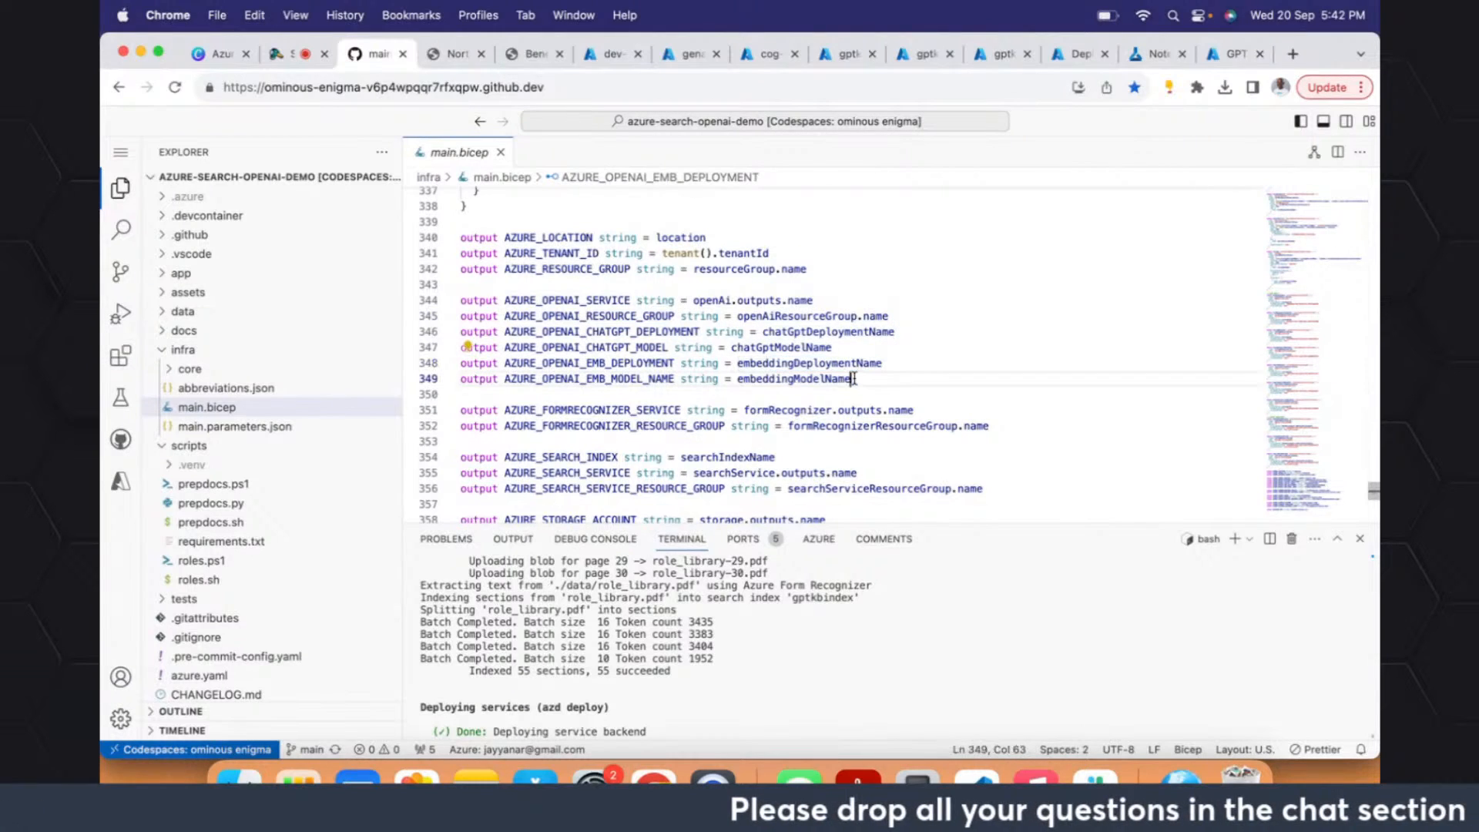
drag(853, 379, 738, 380)
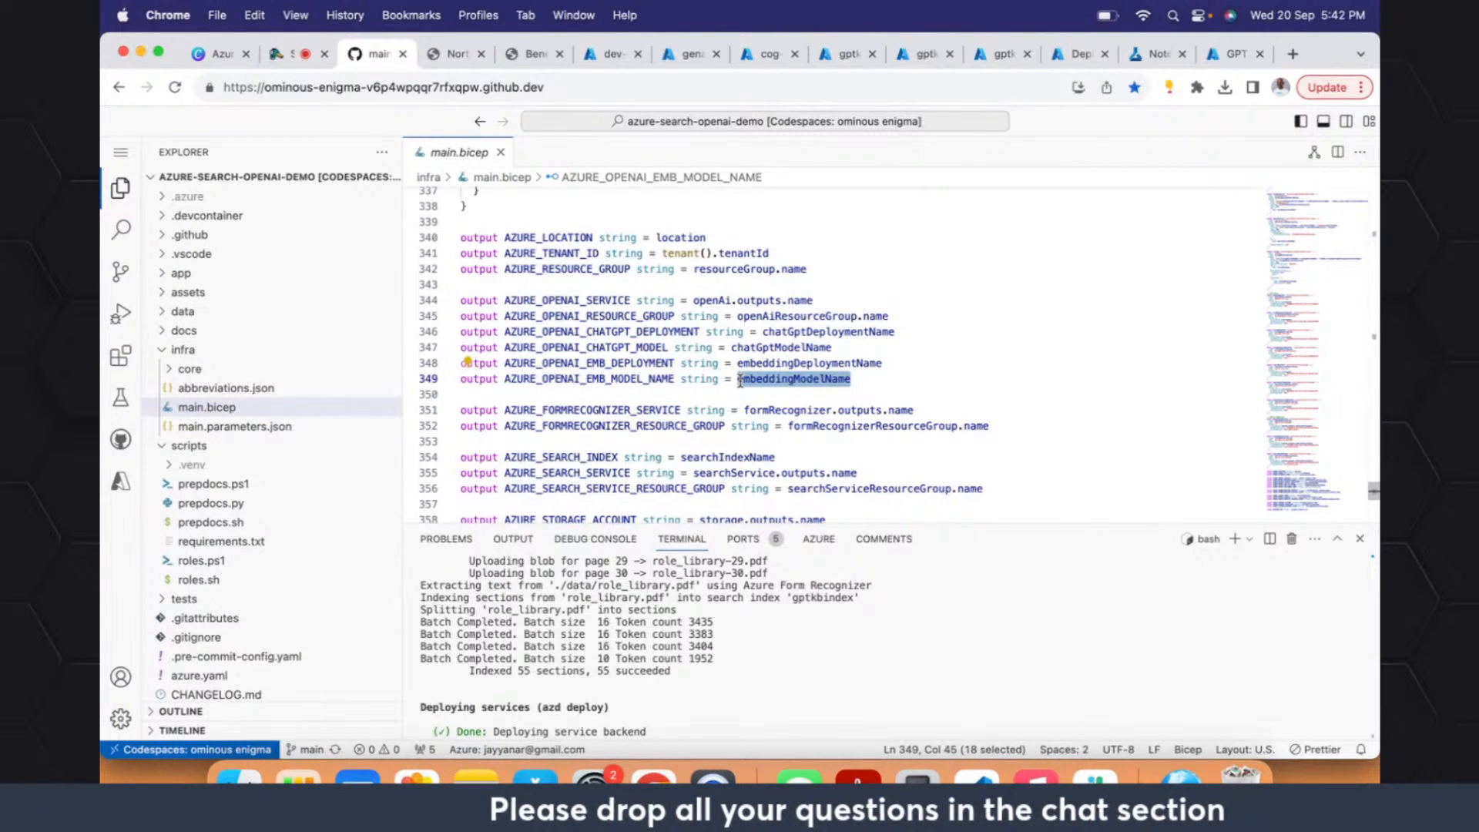
- View main.parameters.json, return to main.bicep, and select its outputs from line 342 to the end of the file
click(202, 427)
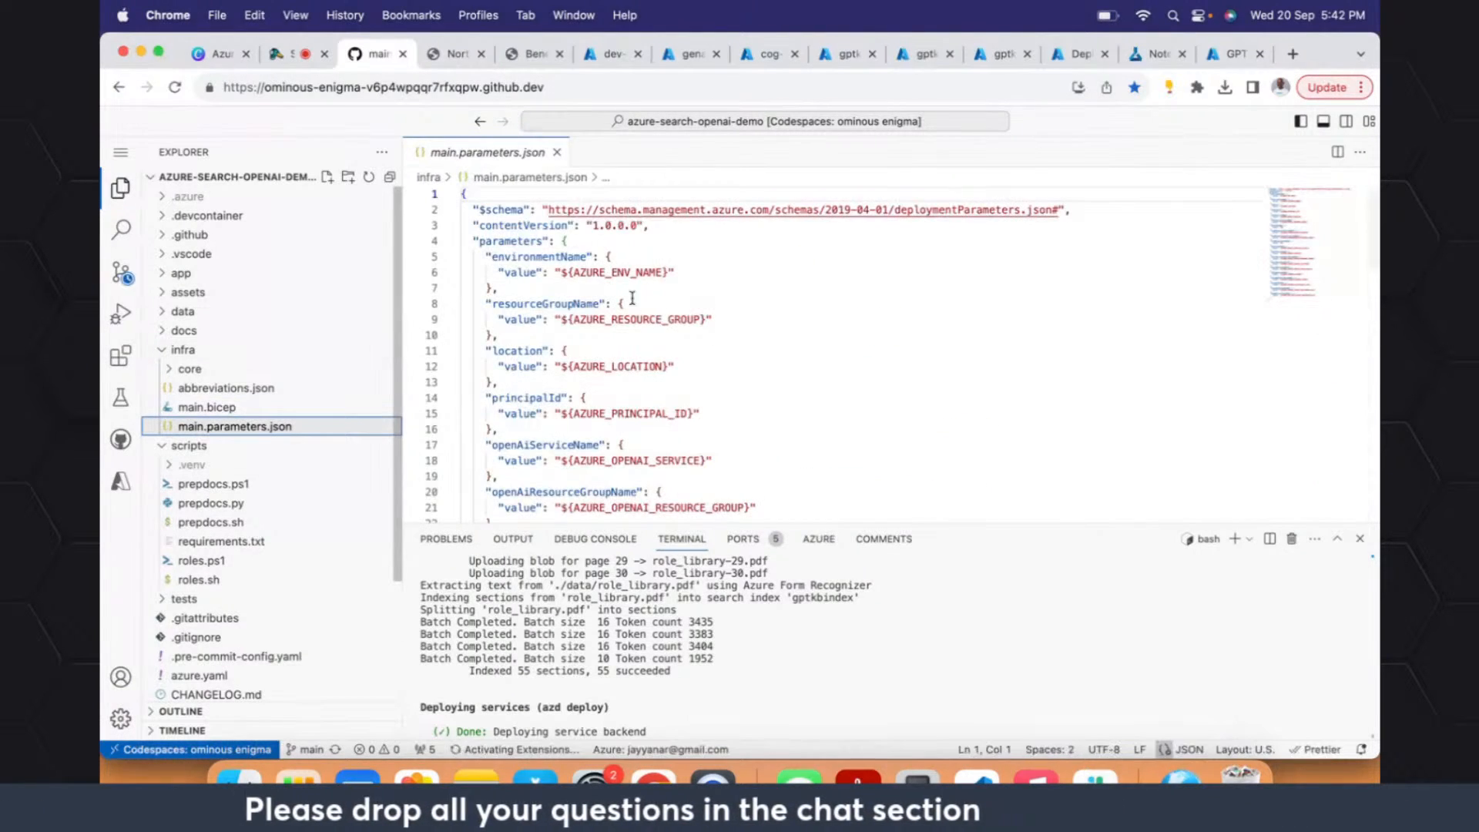
drag(703, 367, 700, 221)
click(208, 408)
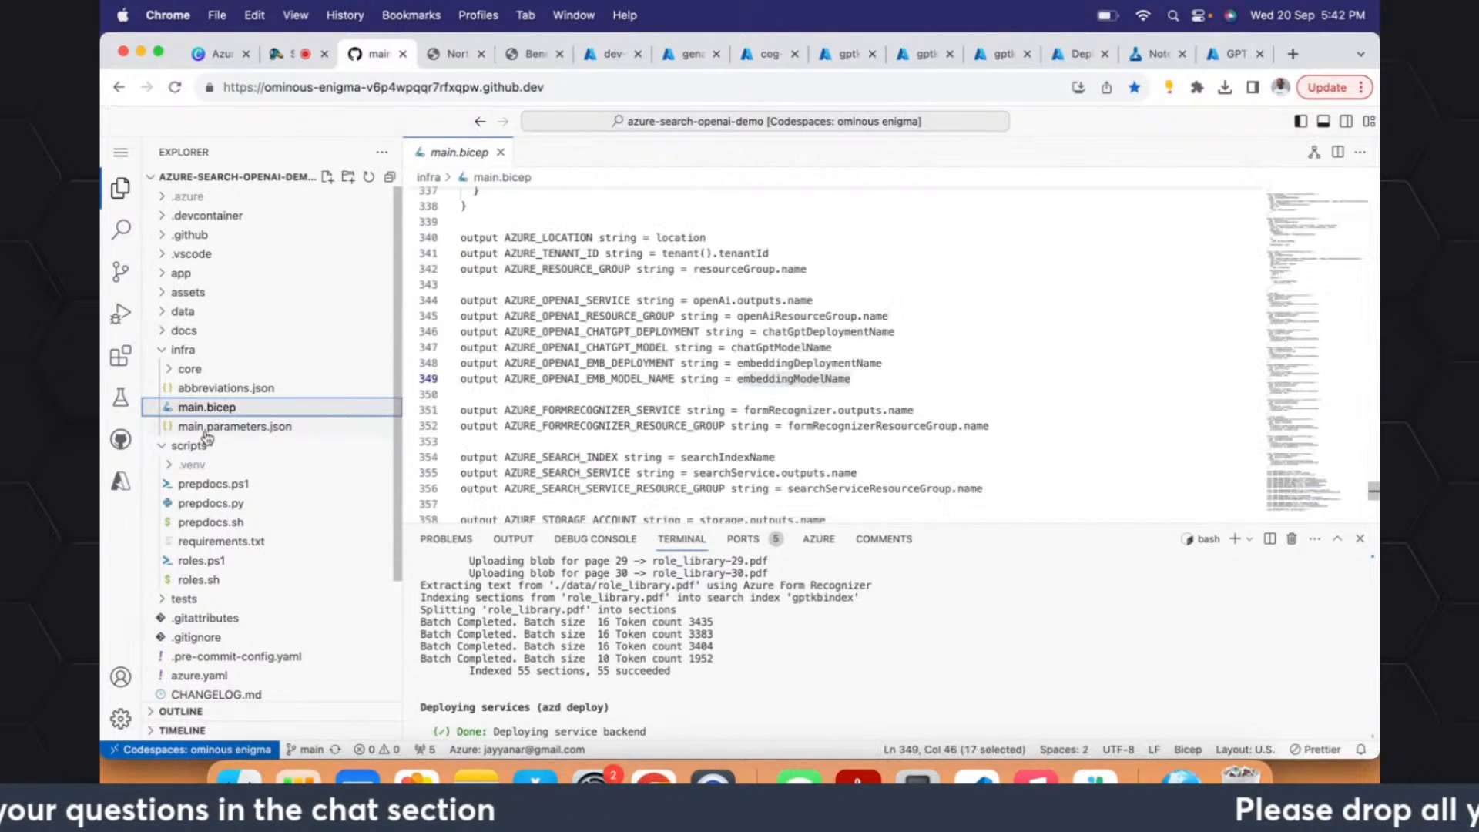
drag(771, 268, 656, 730)
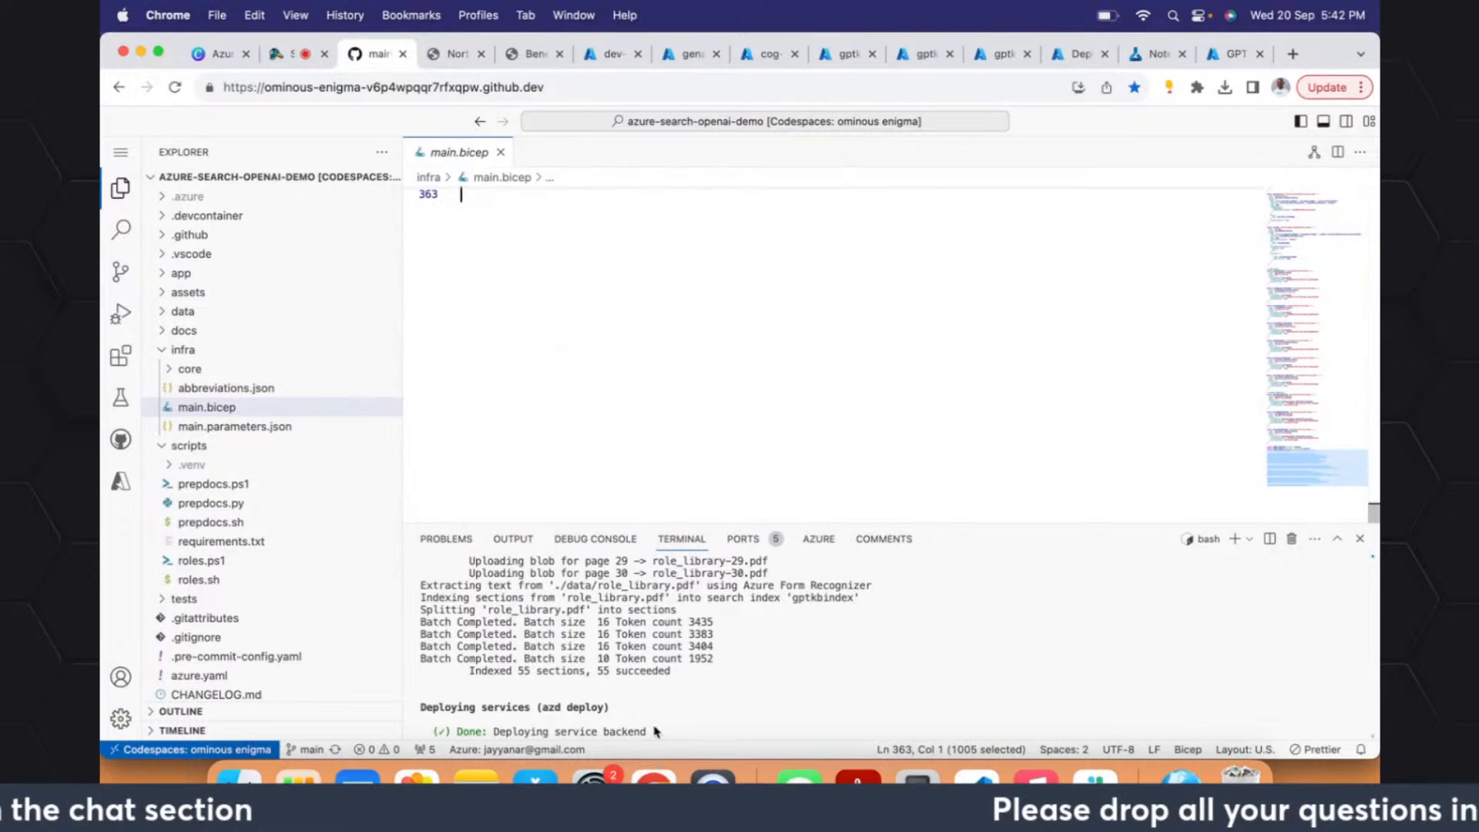
- Collapse the infra and scripts folders, and highlight the backend endpoint URL in the terminal's deployment output
click(155, 352)
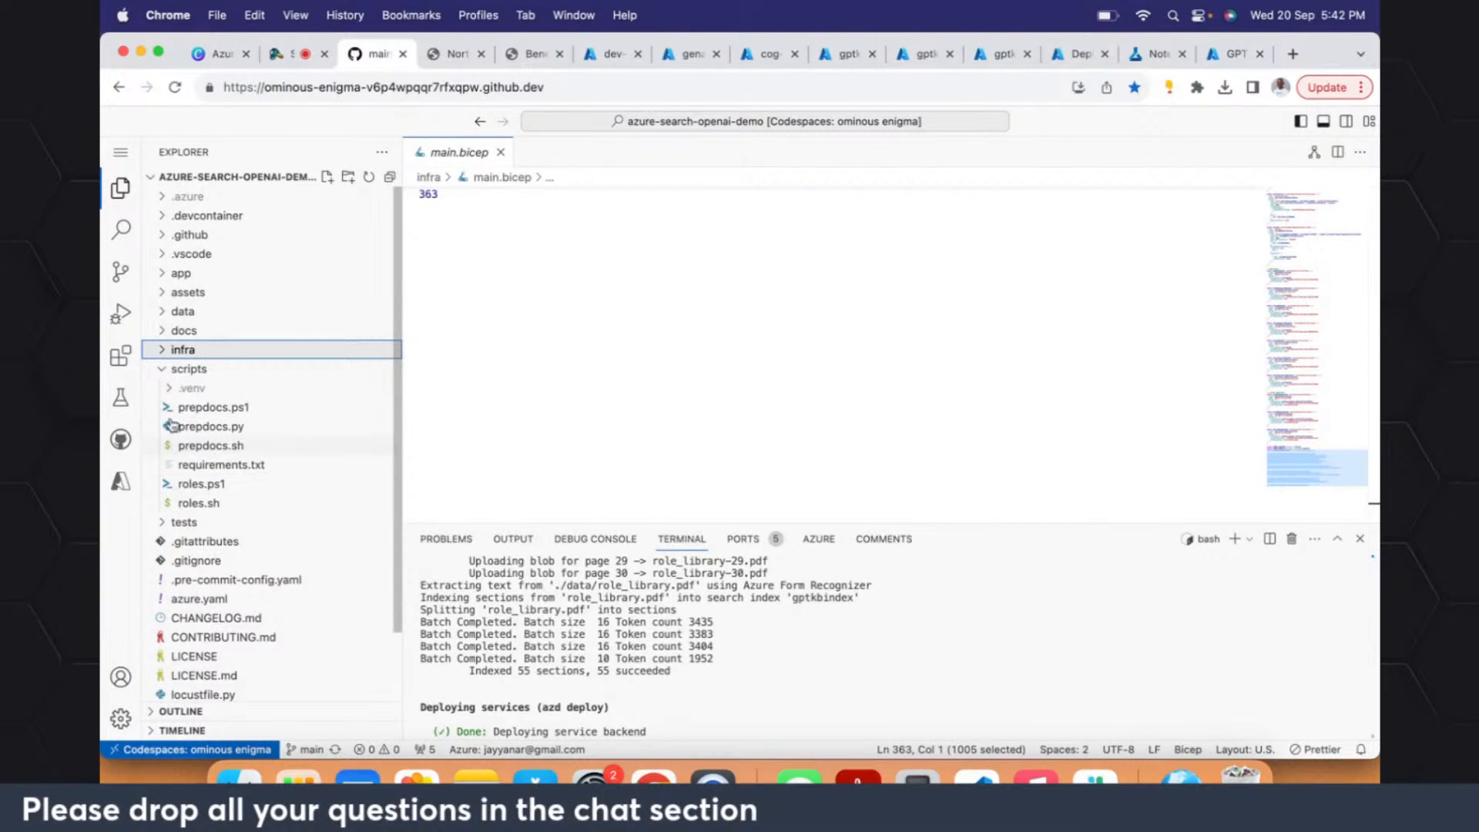
click(161, 373)
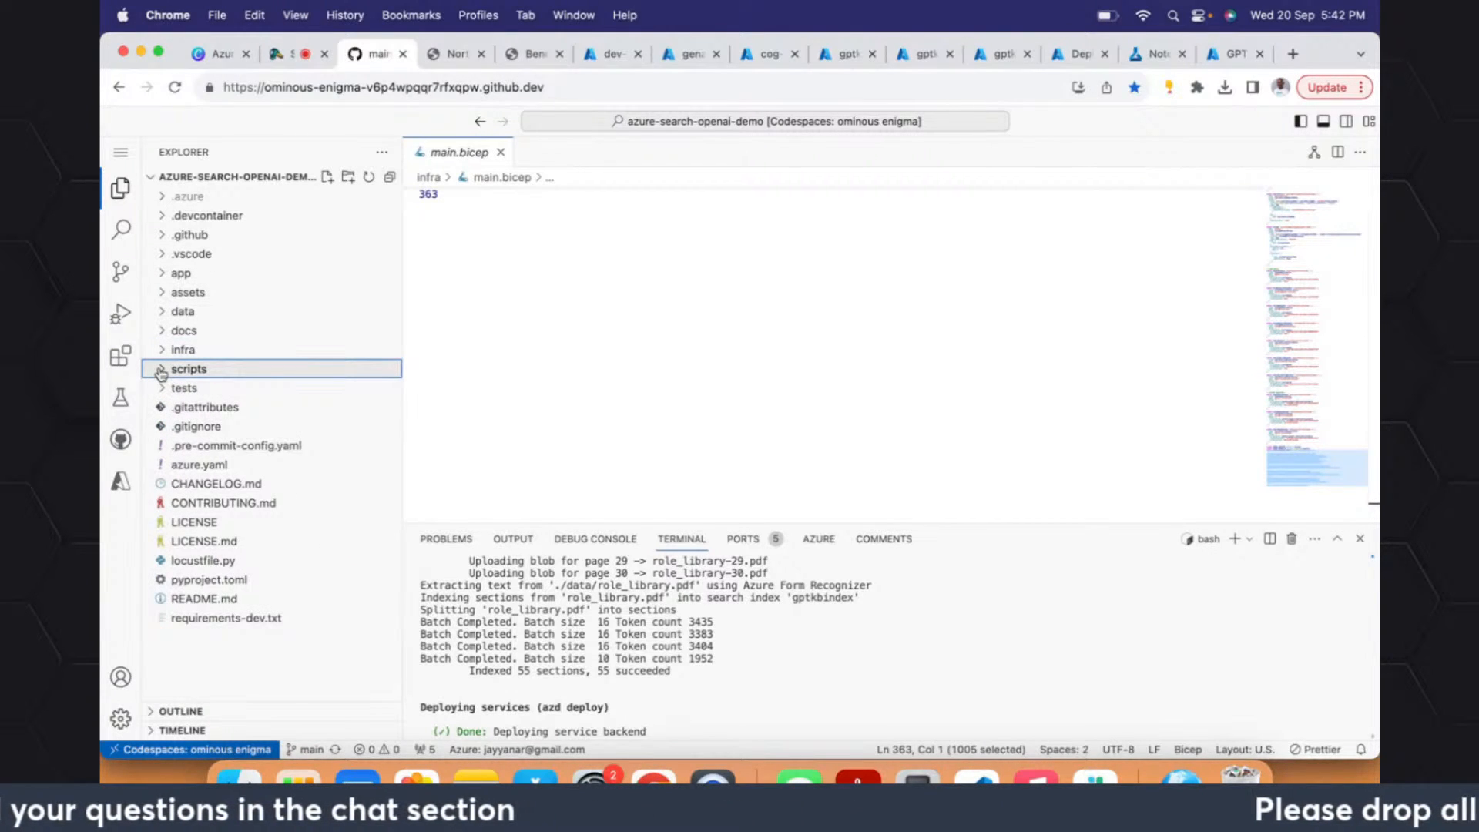
drag(702, 608, 775, 708)
click(879, 649)
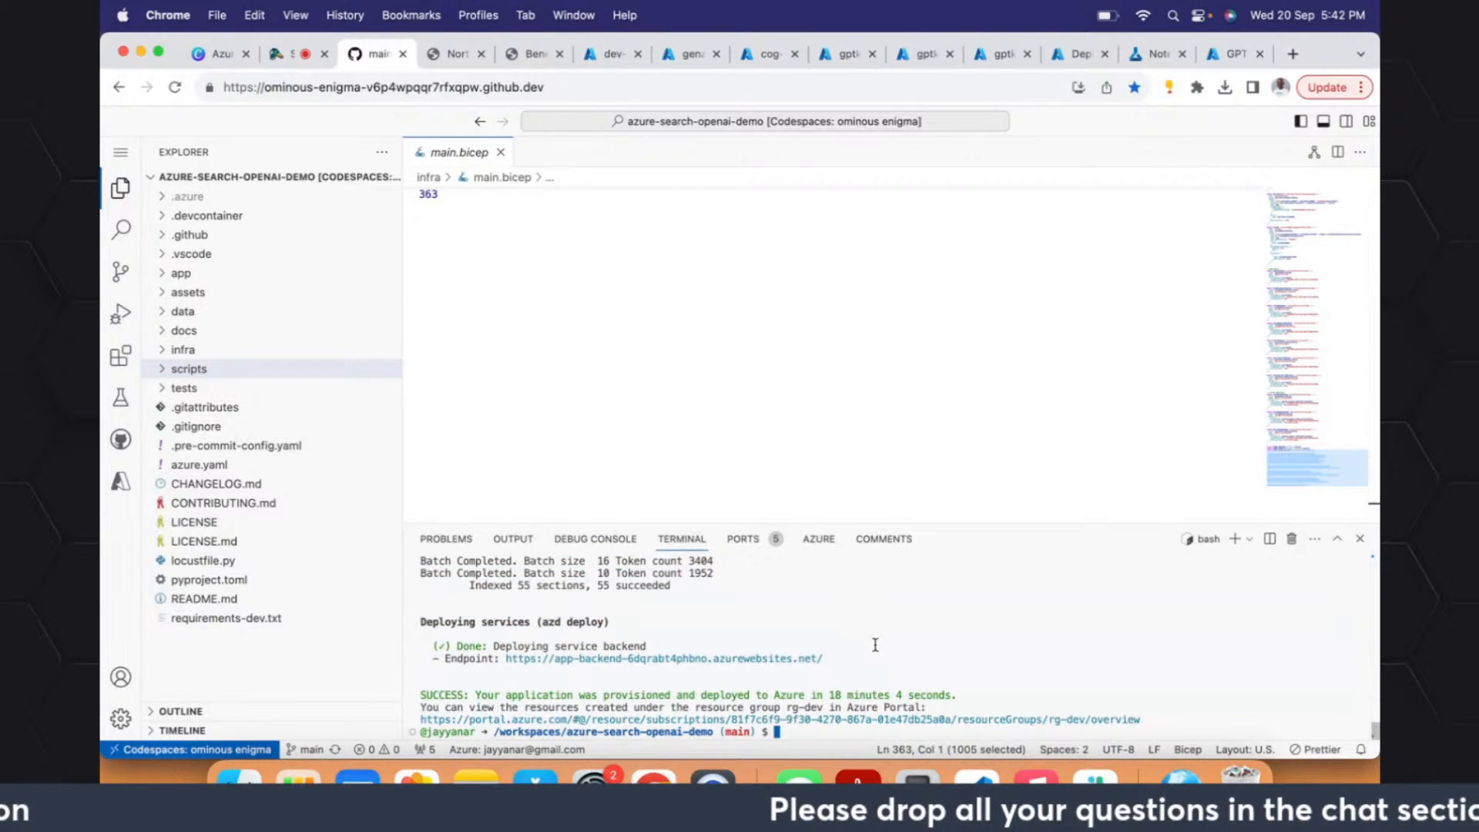
drag(865, 636, 542, 644)
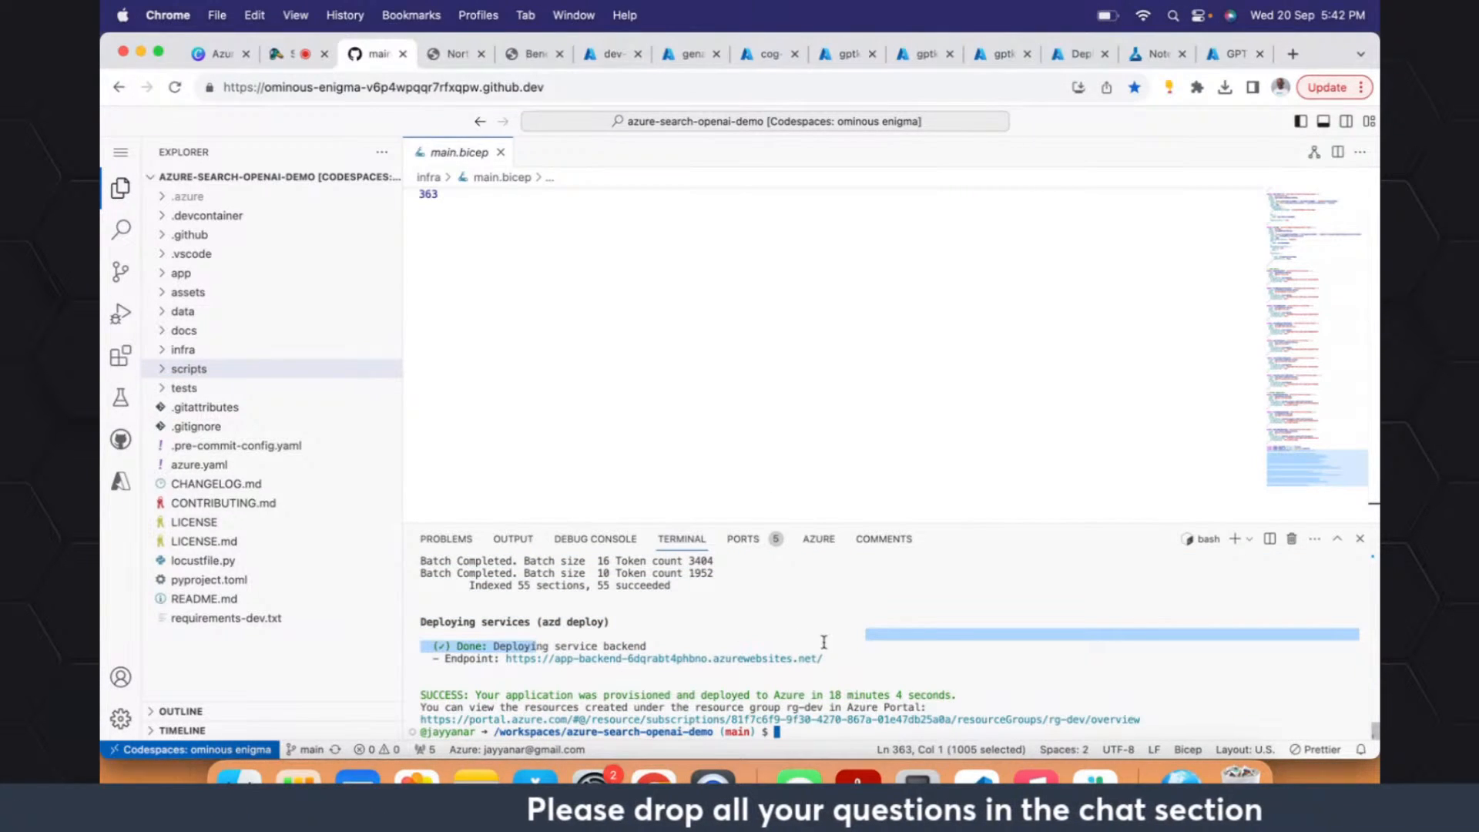
drag(836, 658, 504, 658)
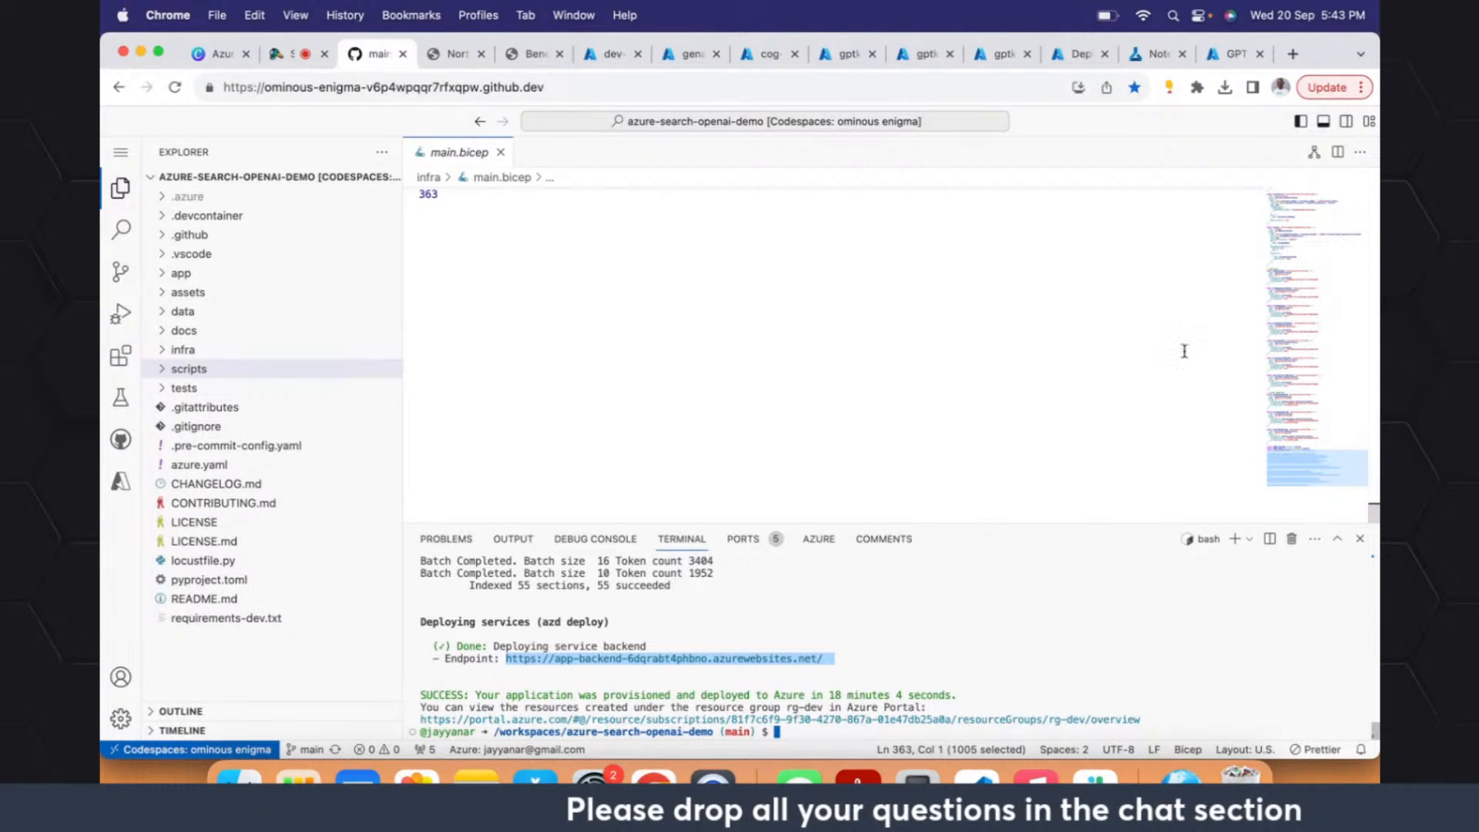
- Switch to Acrobat Reader and page back through Azure_Converse_Data to the Demo slide on GPT 3.5 and DALL-E
key(super+Tab)
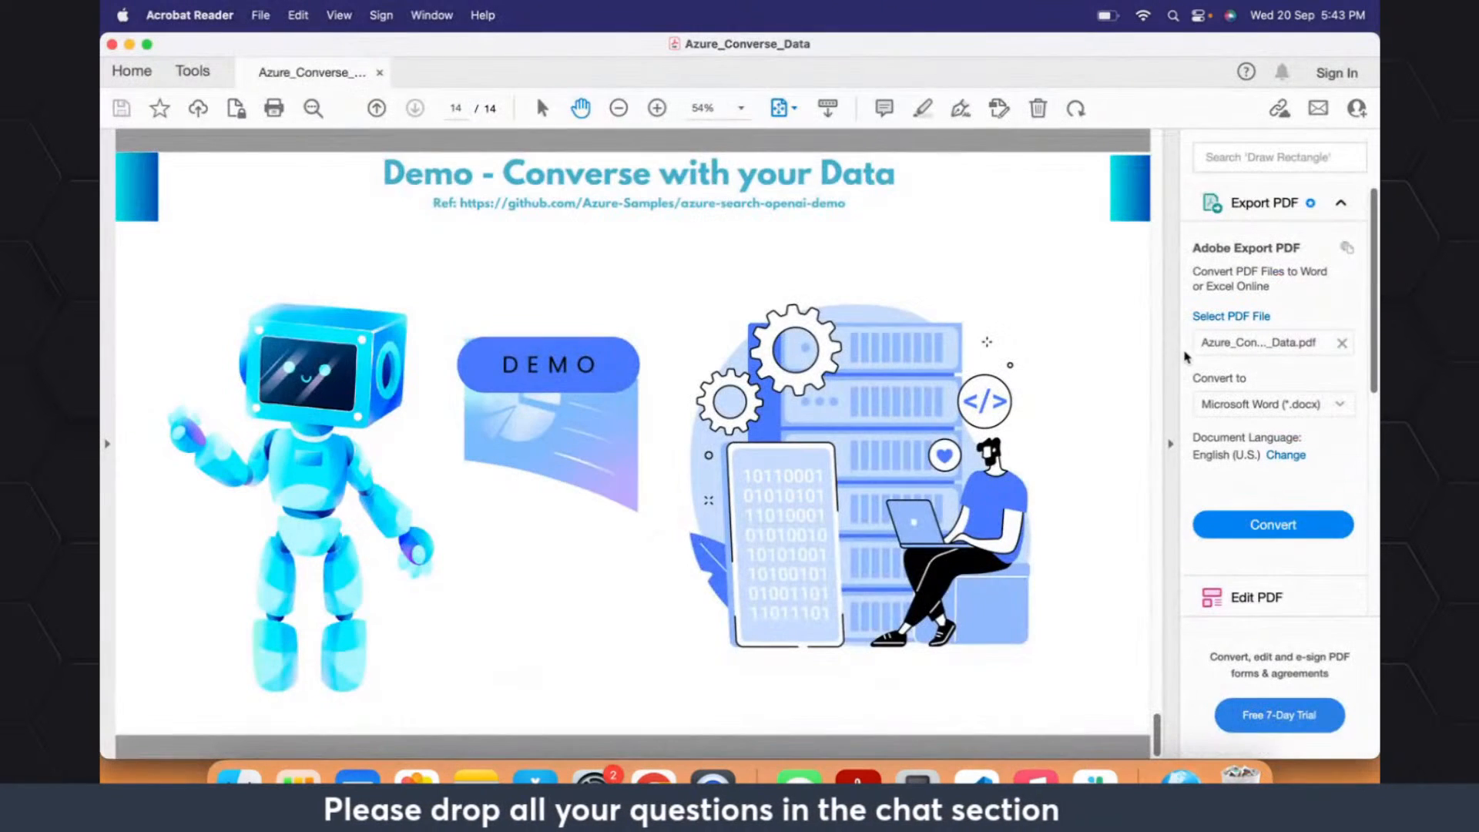
key(Left)
key(Left)
key(Left)
key(Left)
key(Left)
key(Left)
key(Left)
key(Left)
key(Left)
key(Left)
key(Left)
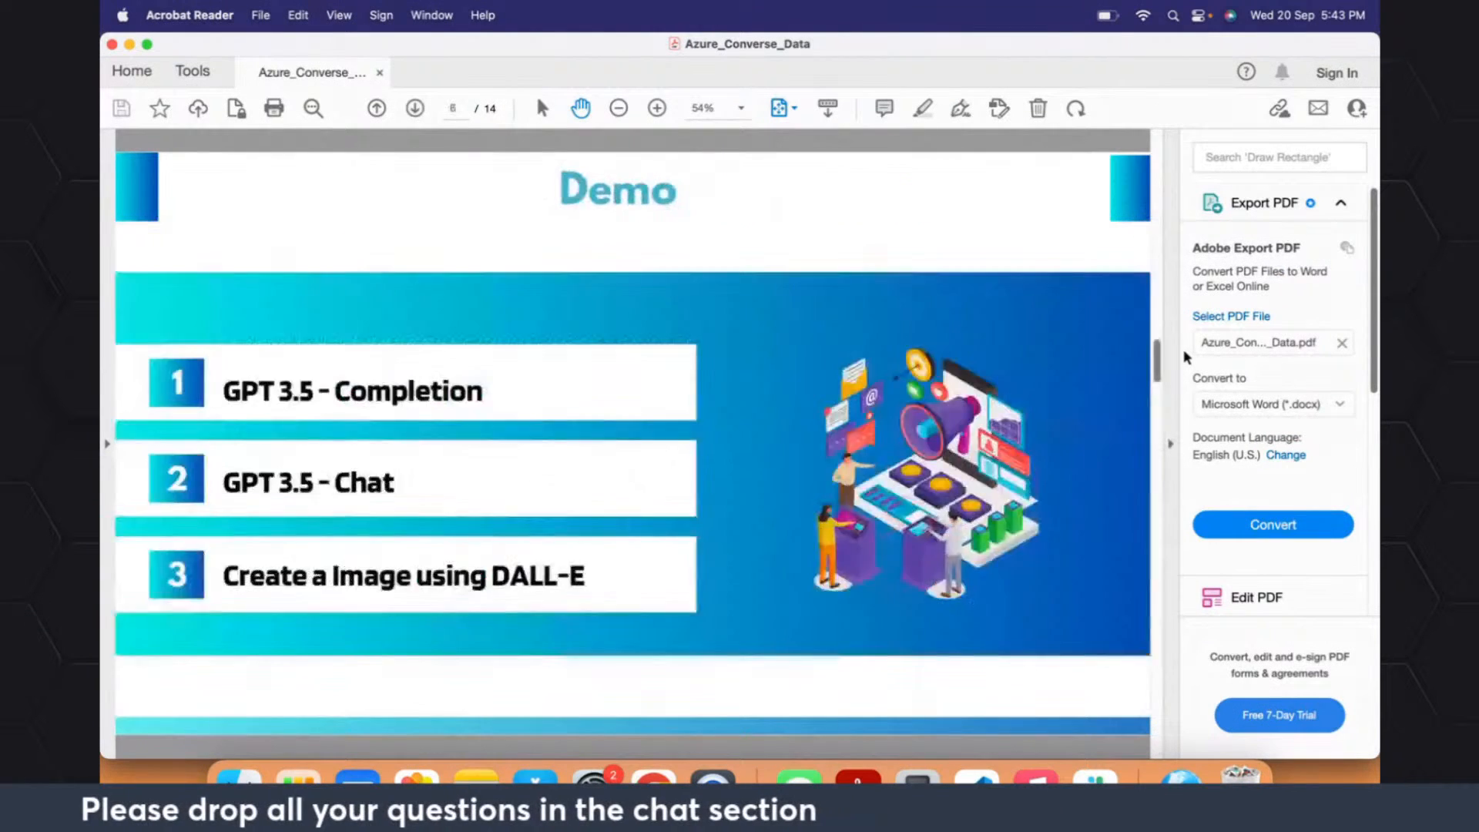
- Switch back to Chrome, open azure.yaml in the codespace, and review its services and postprovision hooks through line 35
key(super+Tab)
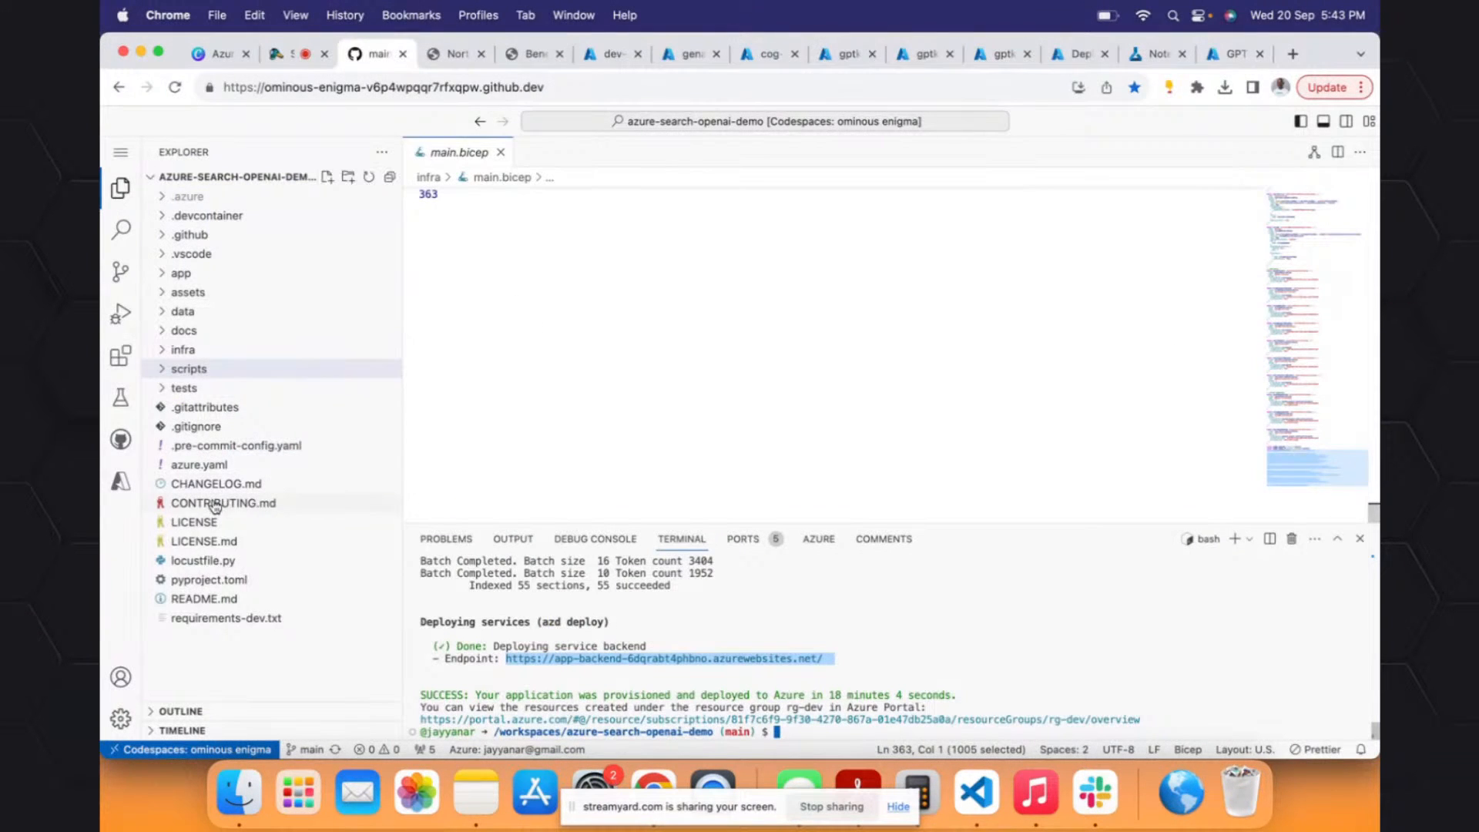
click(202, 466)
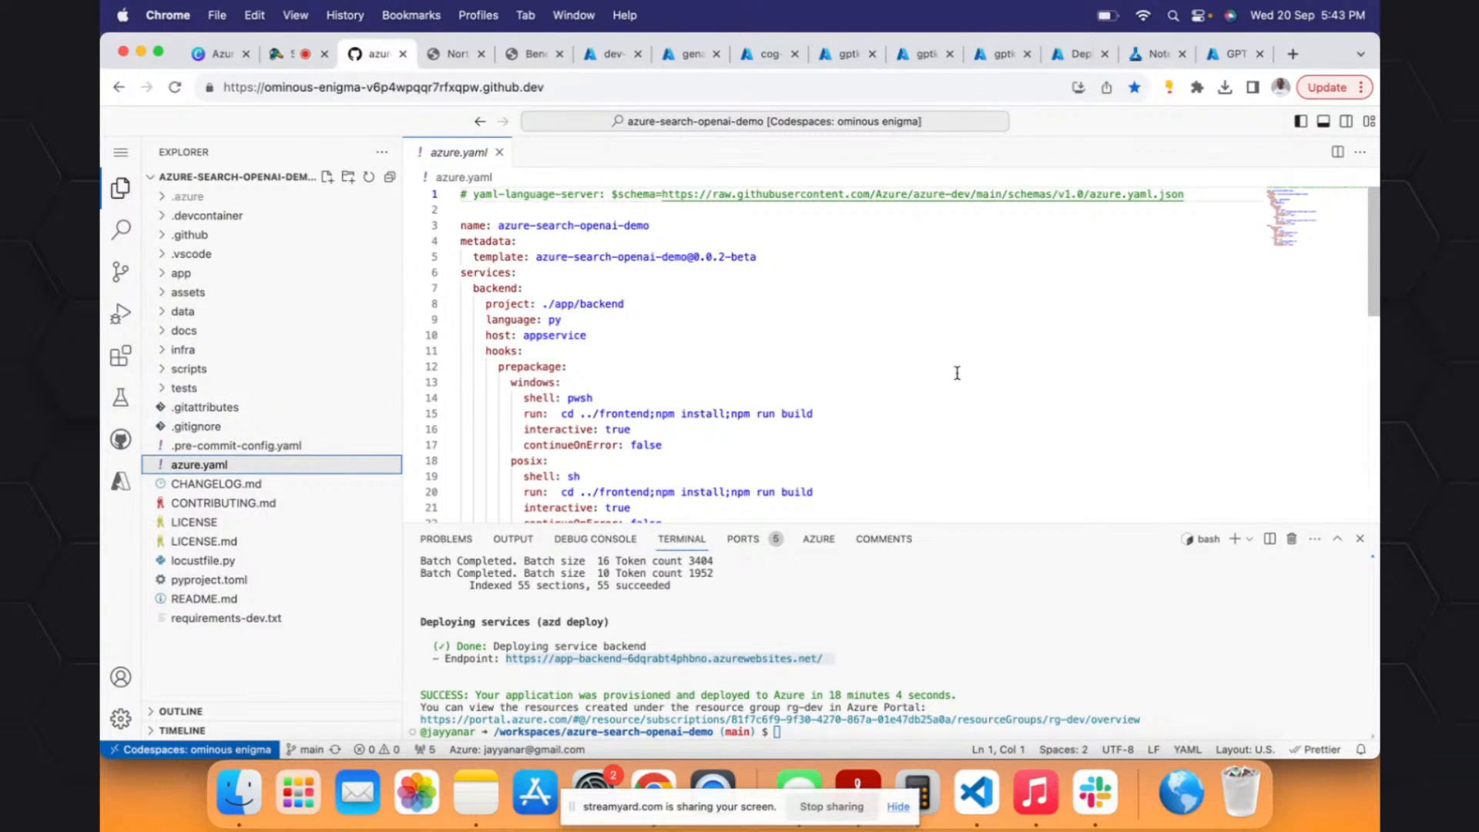
click(567, 492)
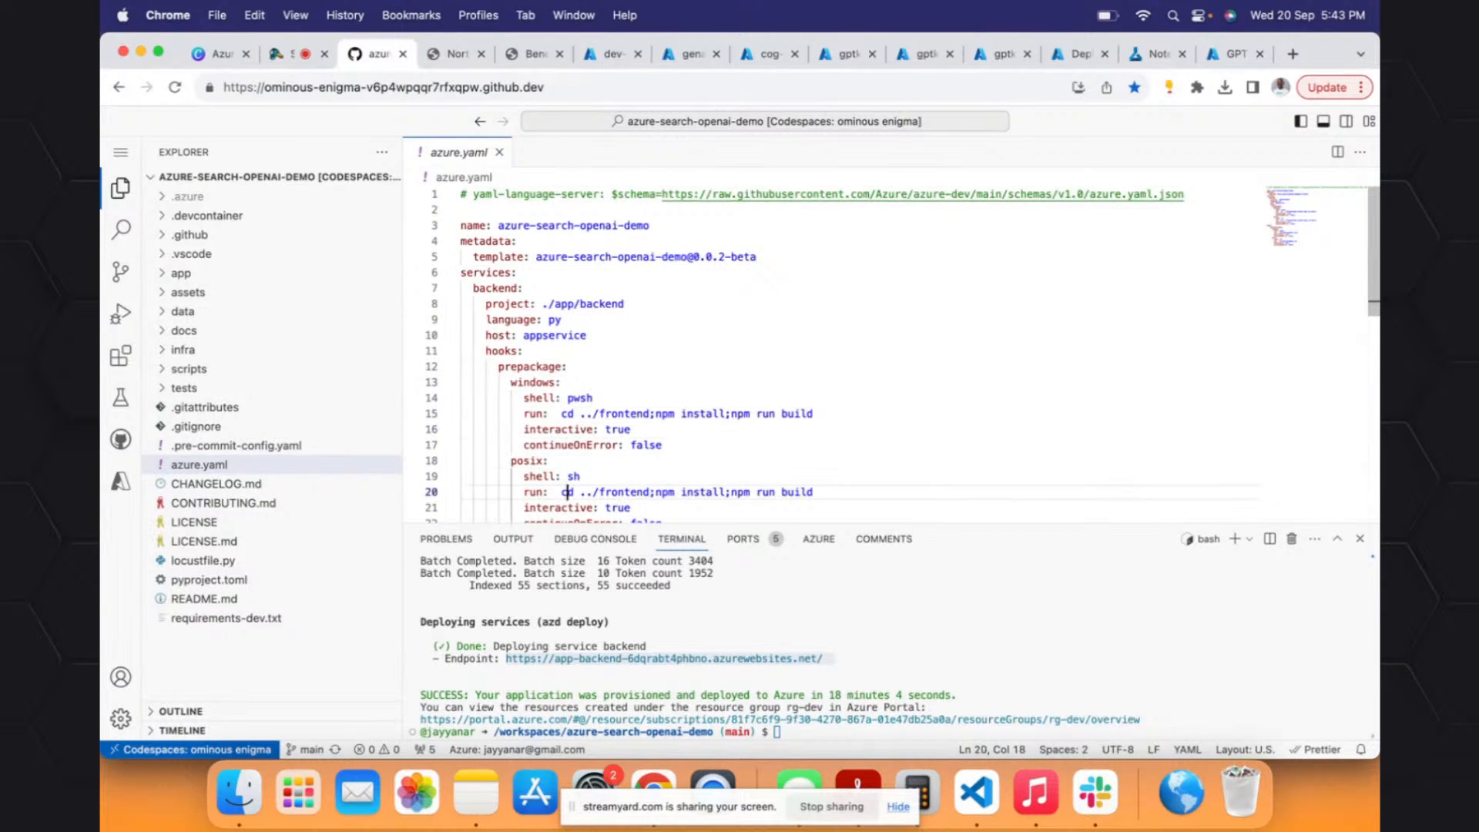
key(Down)
key(Down)
key(Down)
key(Down)
key(Down)
key(Down)
key(Down)
key(Down)
key(Down)
key(Down)
key(Down)
key(Down)
key(Down)
key(Down)
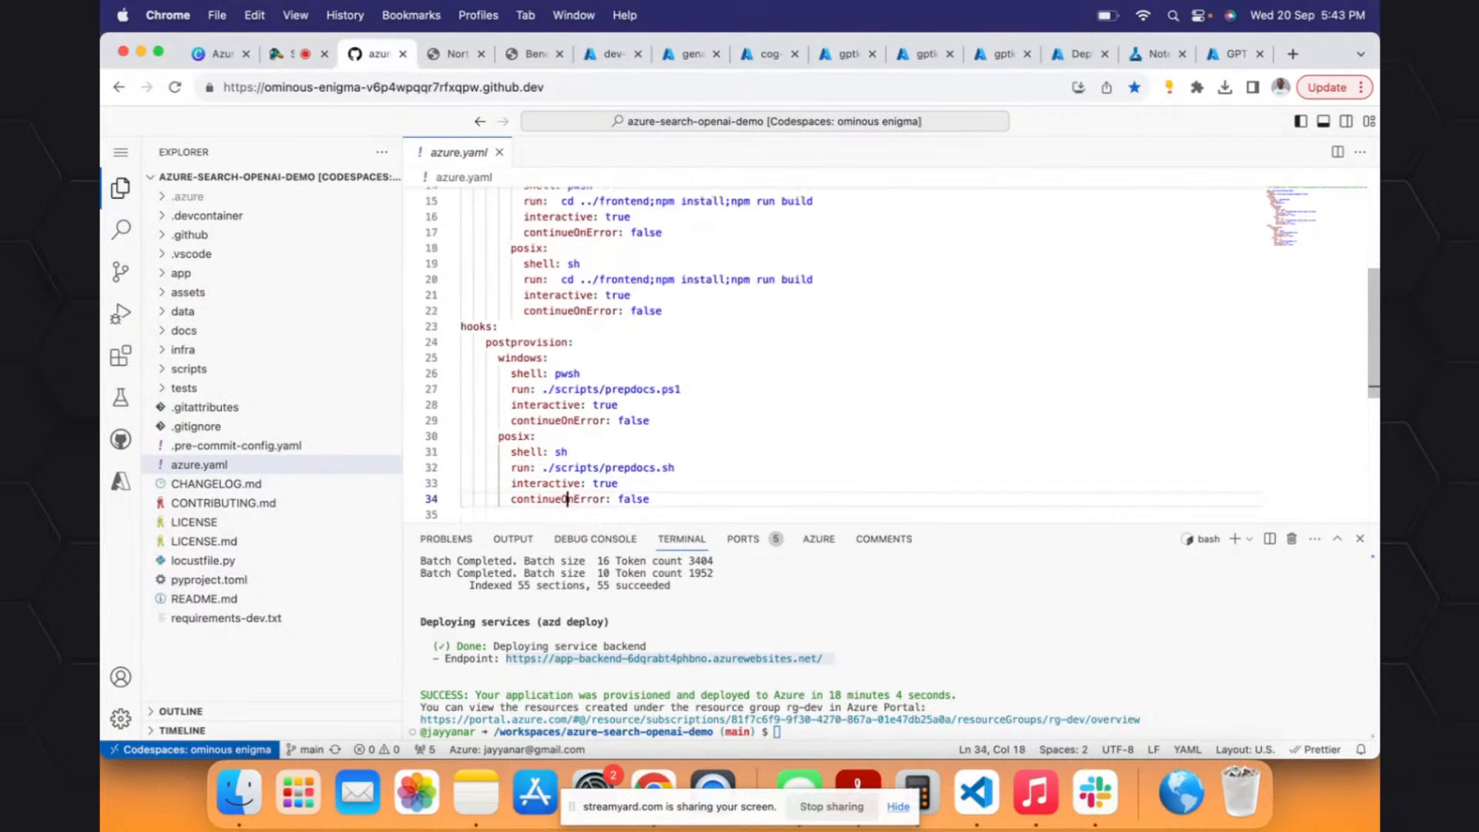
key(Down)
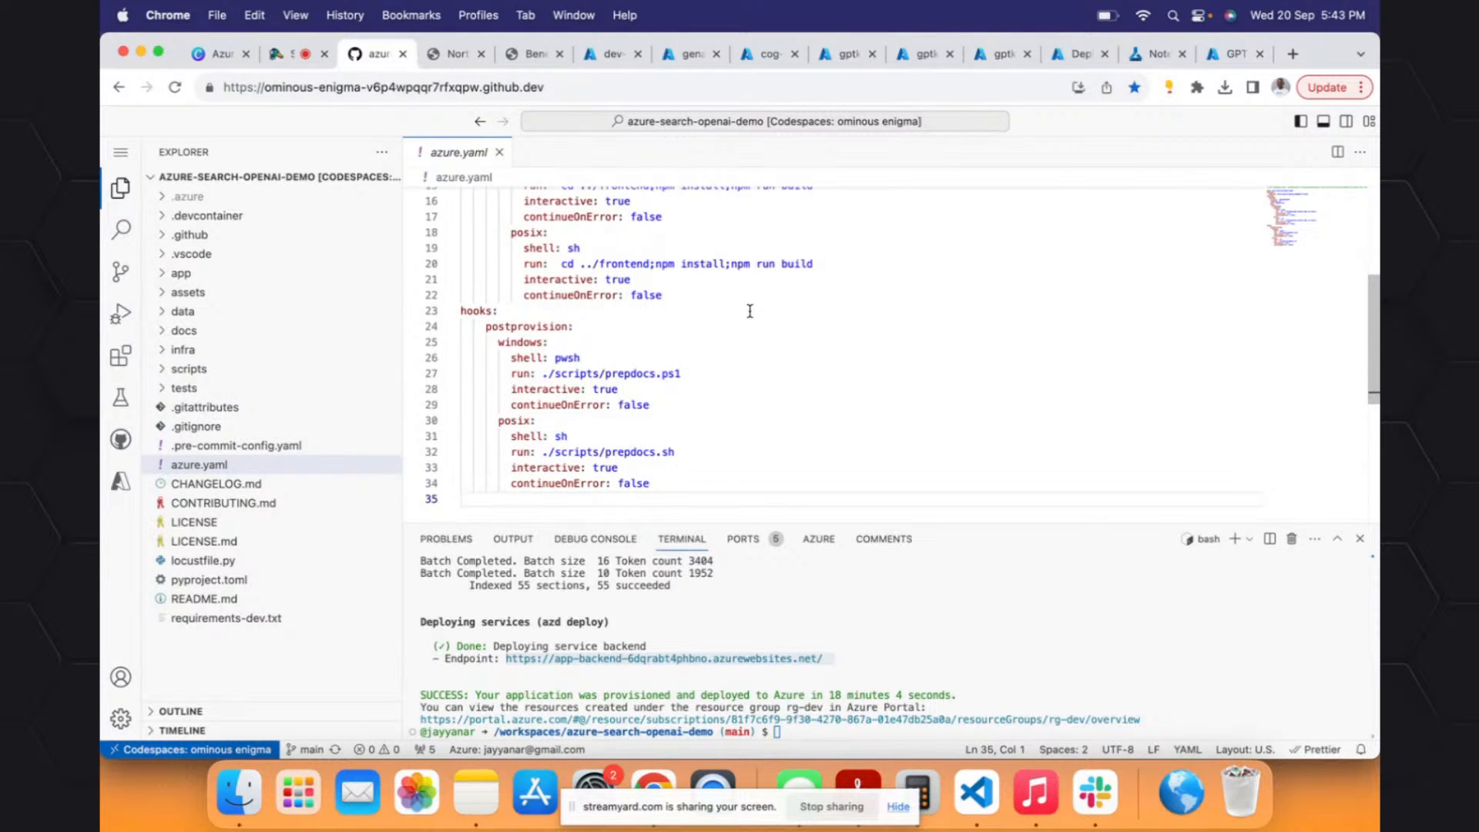
- Open pyproject.toml, and expand and collapse the scripts and infra folders to check their contents
click(252, 581)
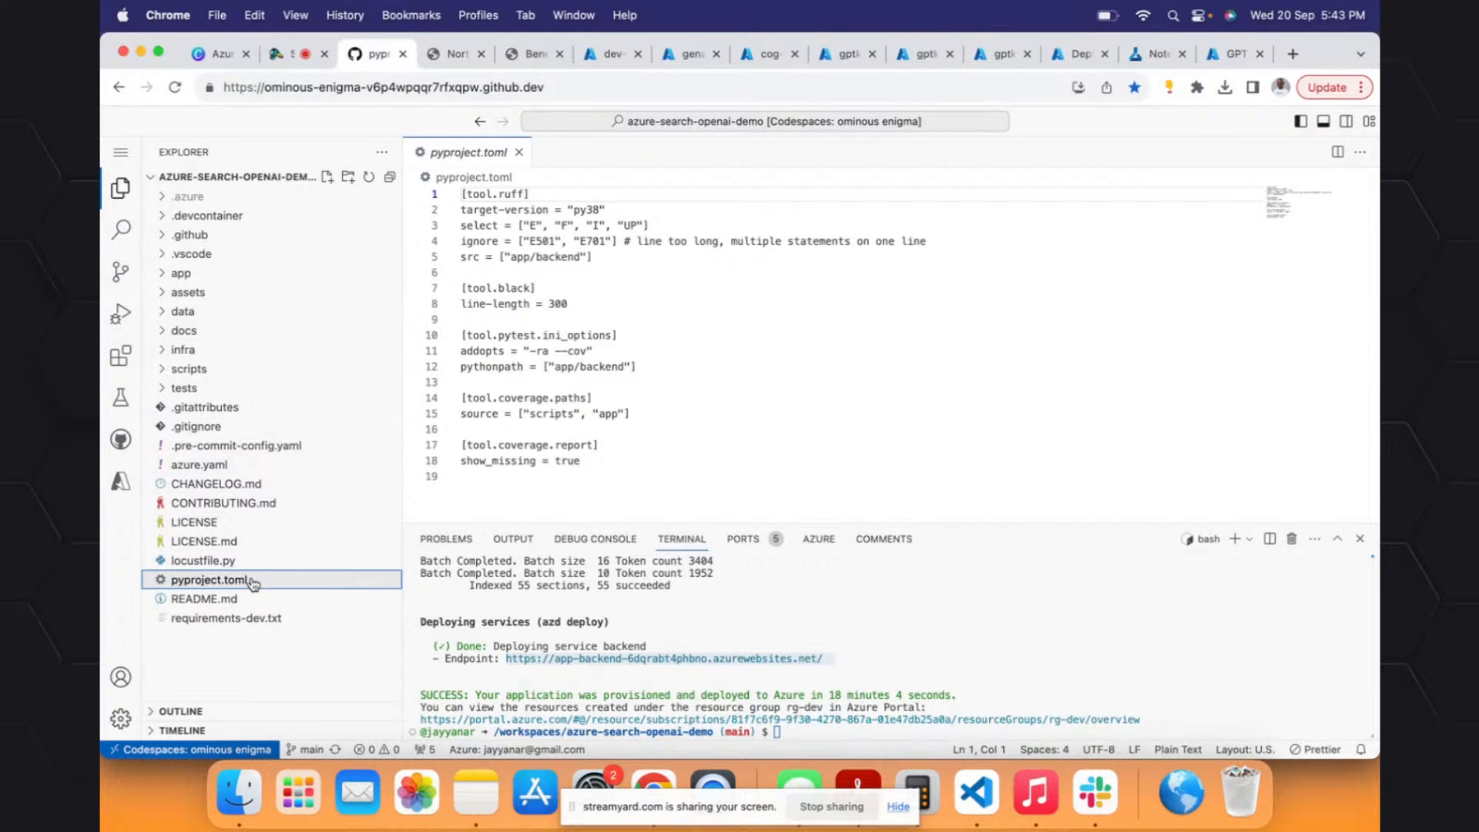
click(189, 370)
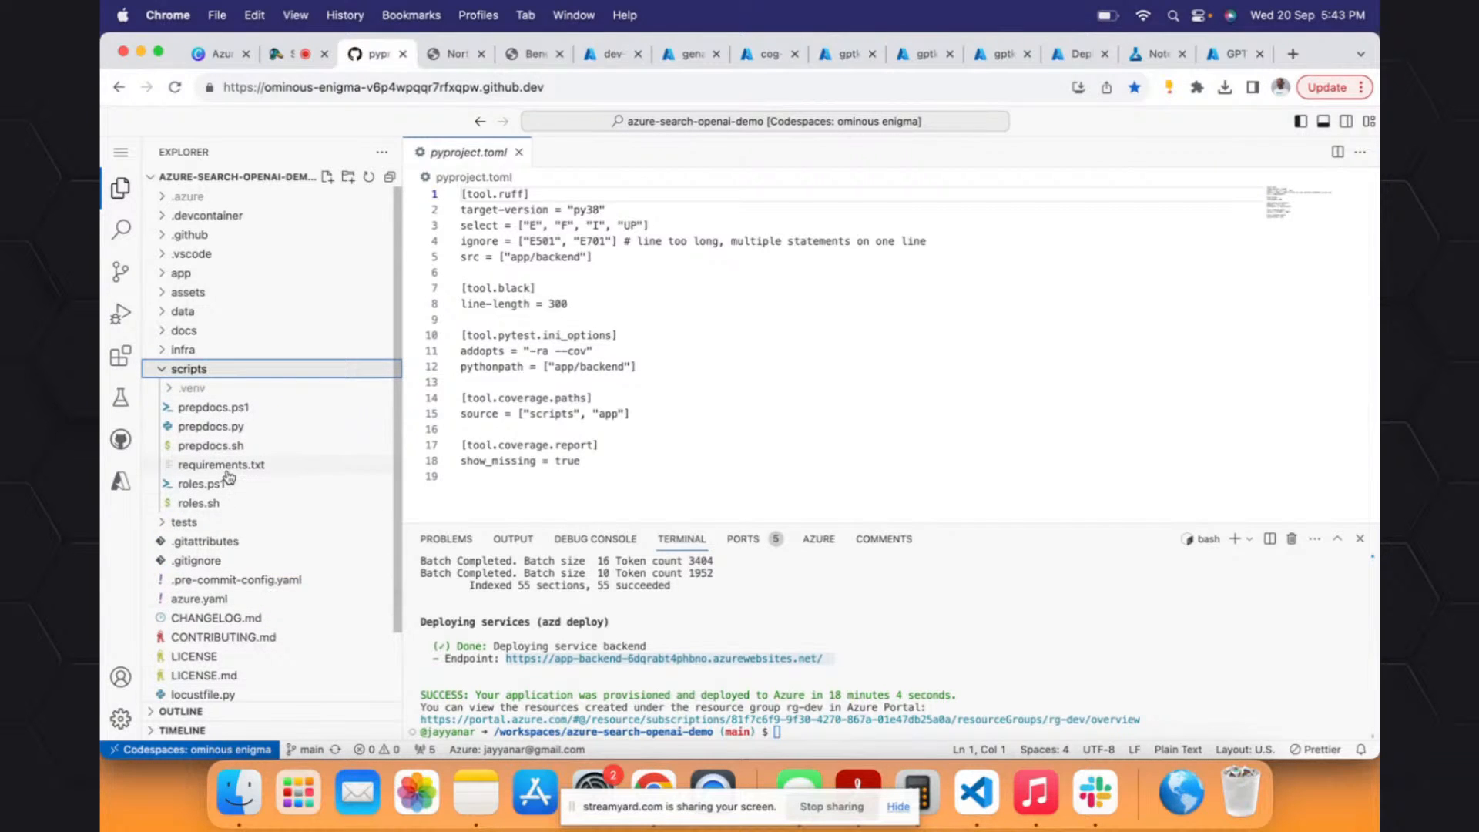
click(161, 372)
click(162, 351)
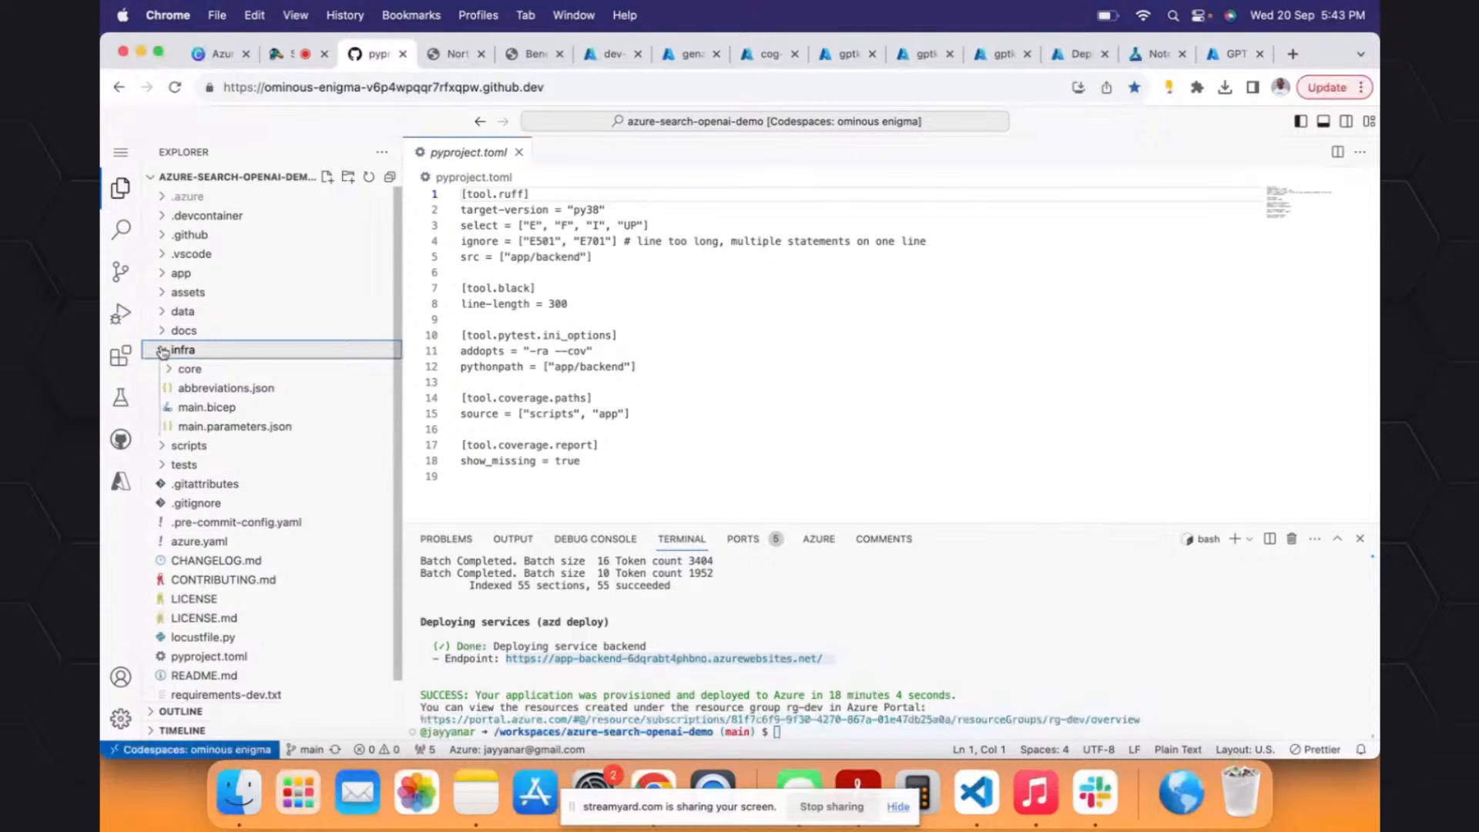
click(163, 351)
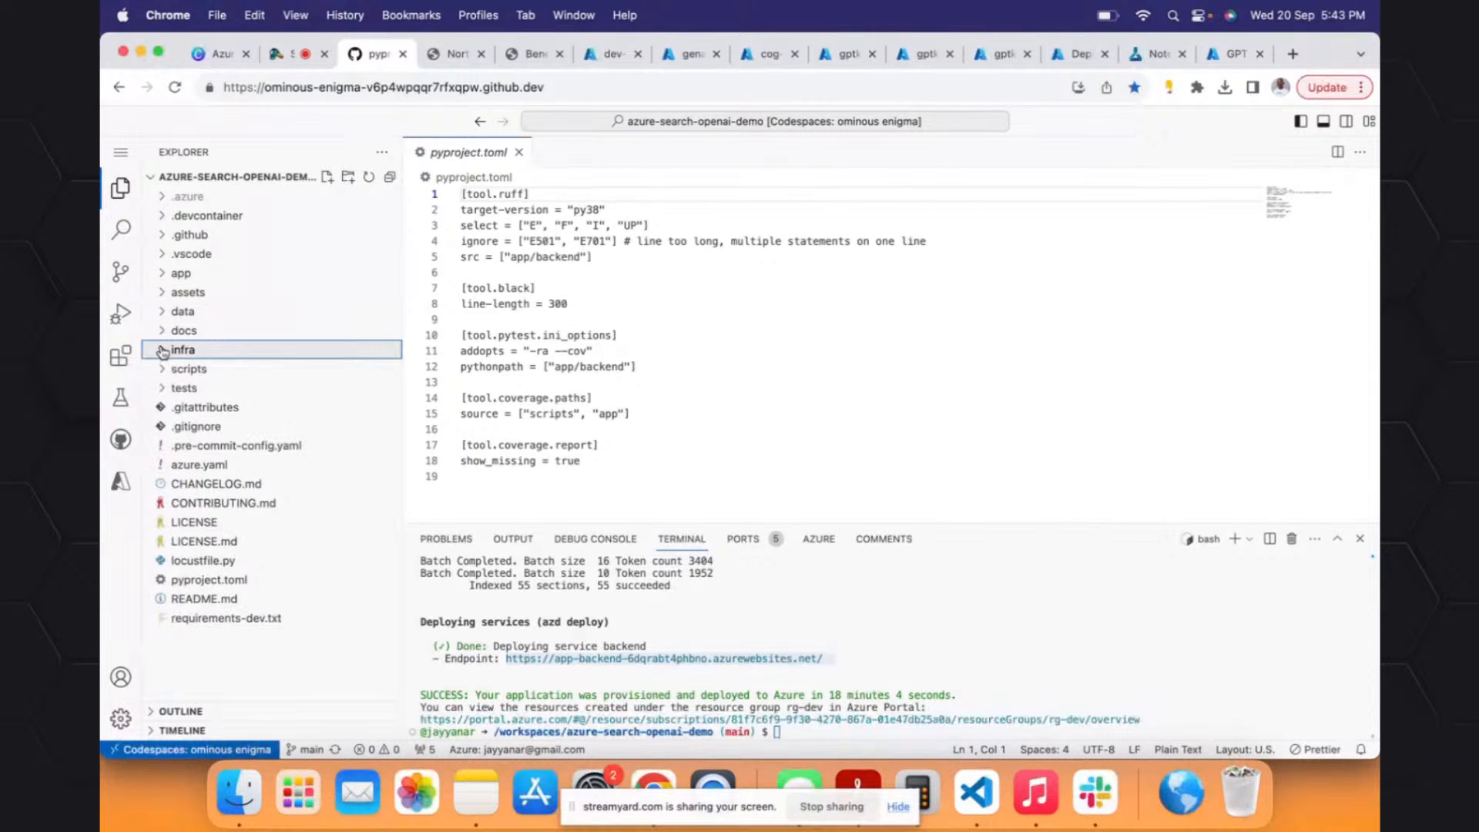
- Expand the app folder, look inside its frontend folder, and leave the backend folder expanded
click(160, 275)
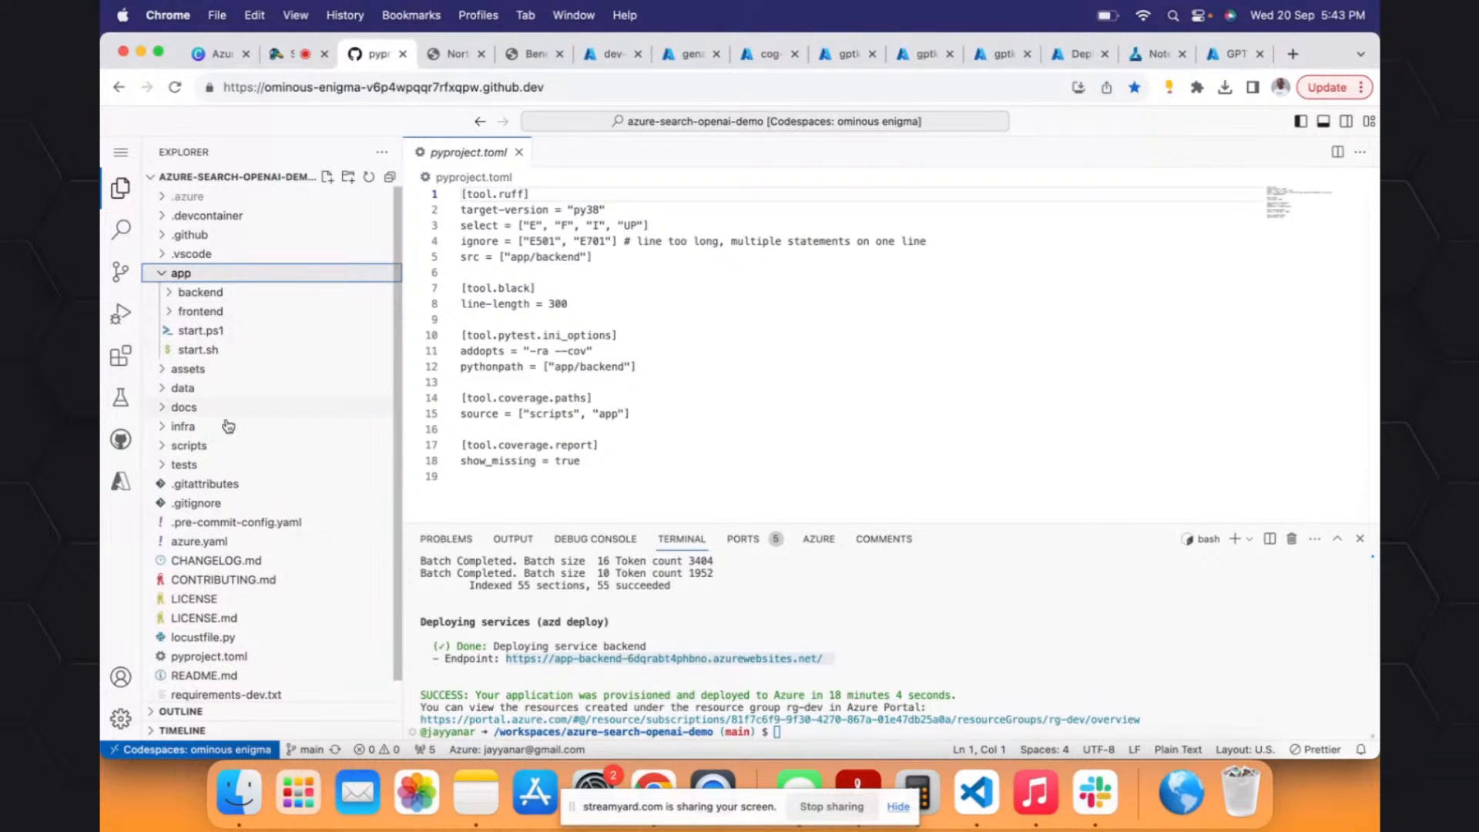
click(207, 313)
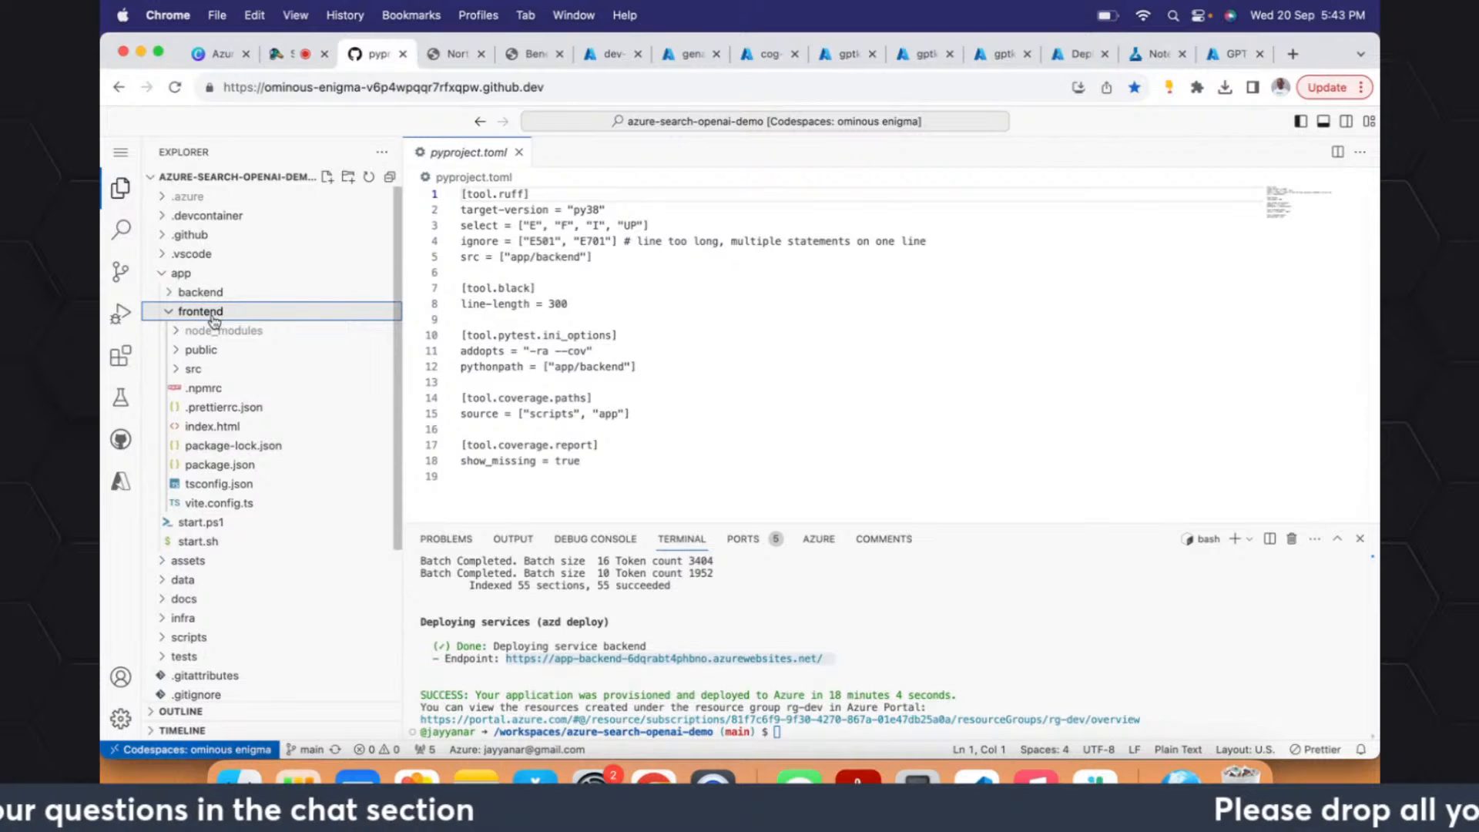
click(212, 315)
click(213, 294)
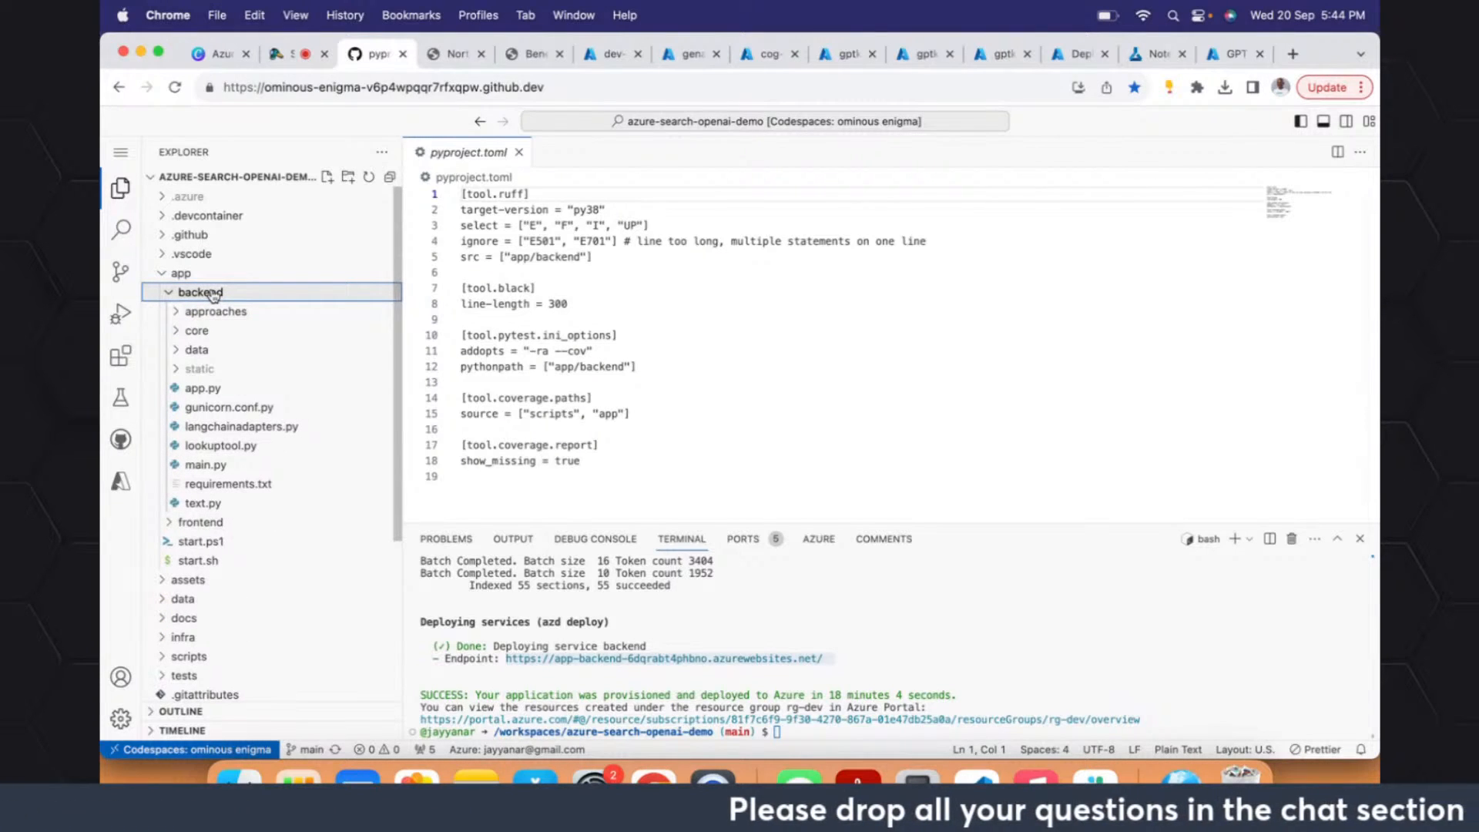
- Switch to the StreamYard live studio and show the viewer comments
click(271, 56)
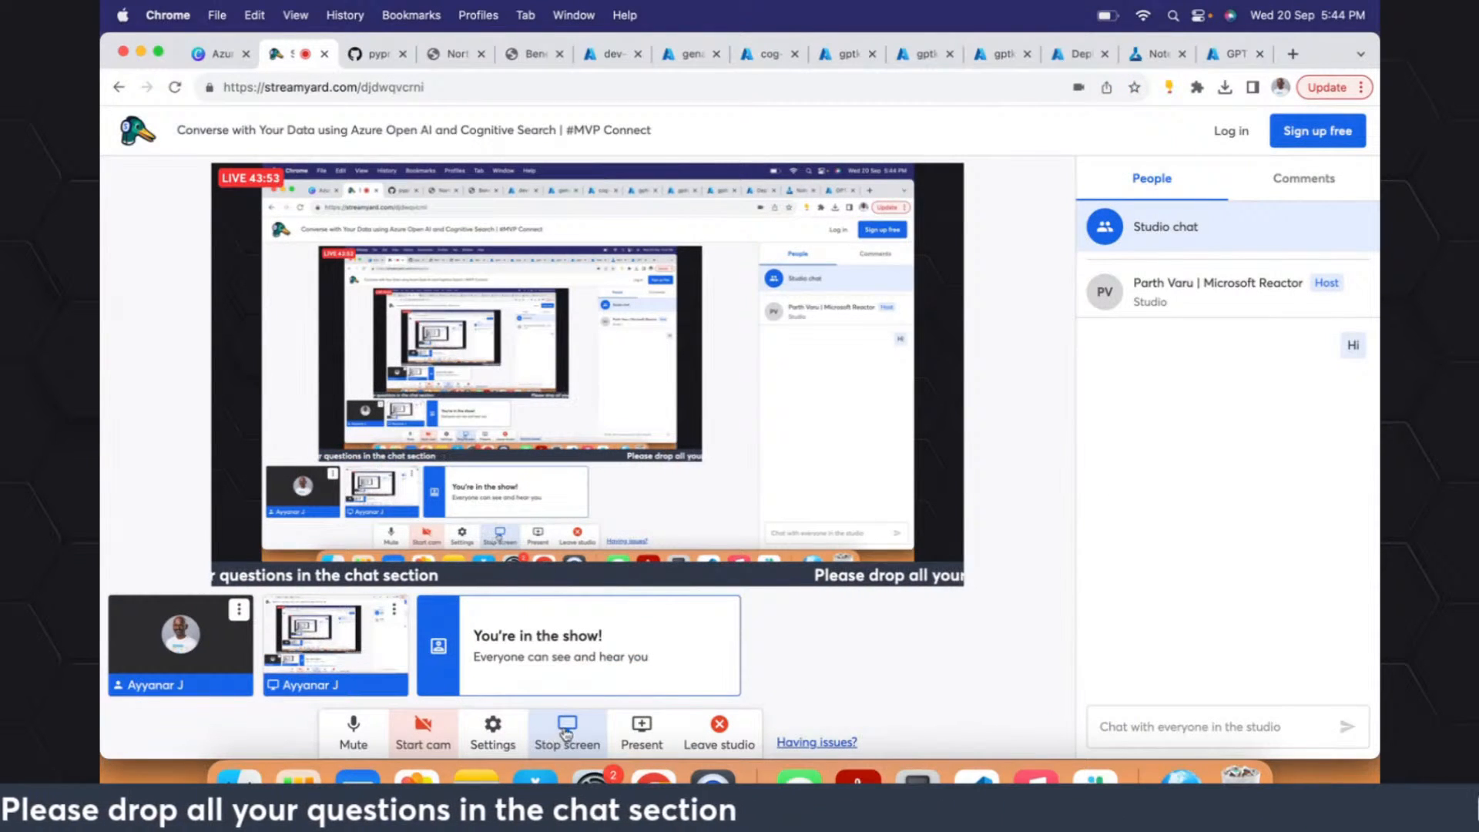
key(super+Tab)
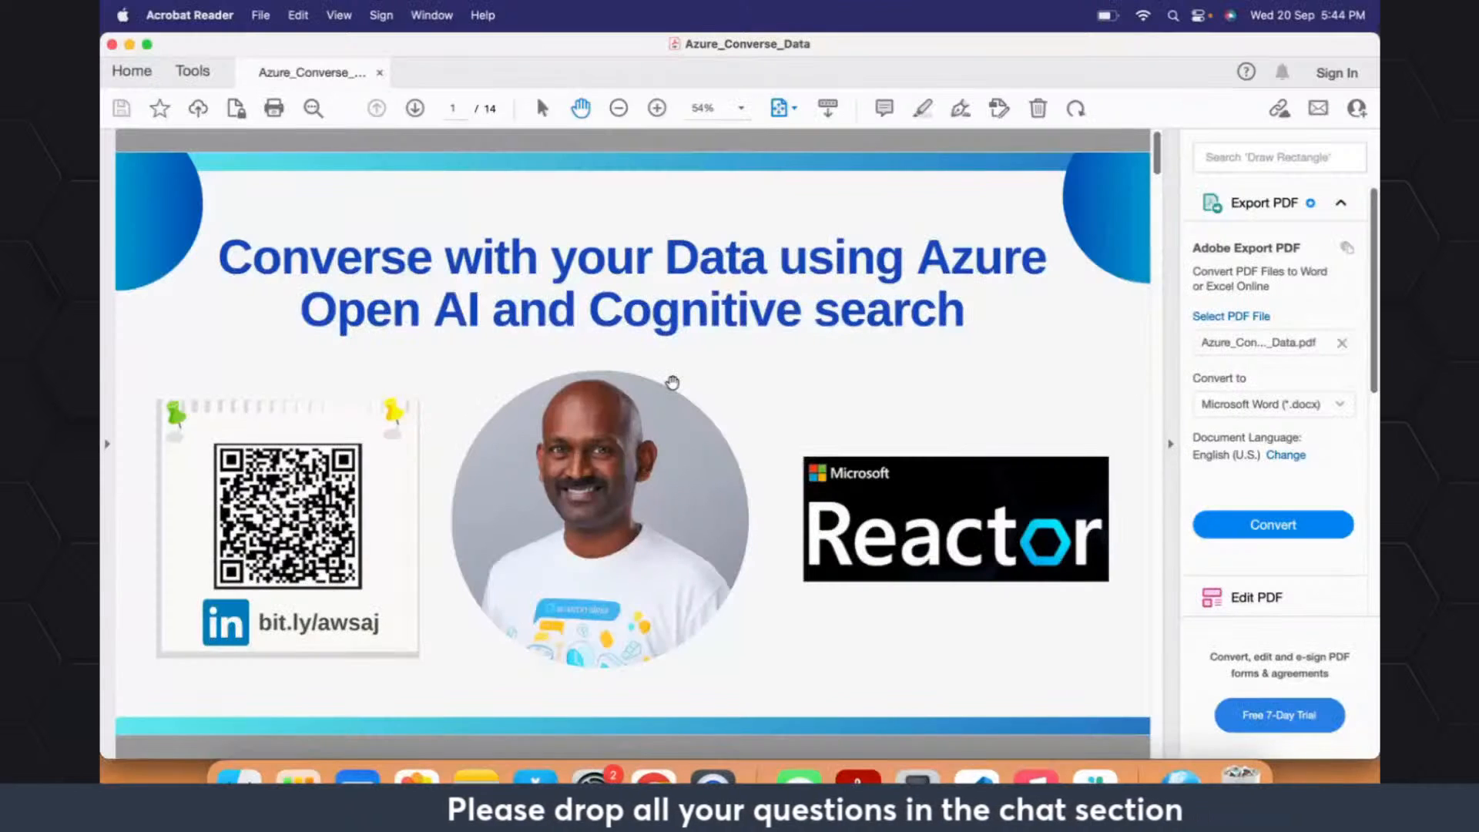
key(super+Tab)
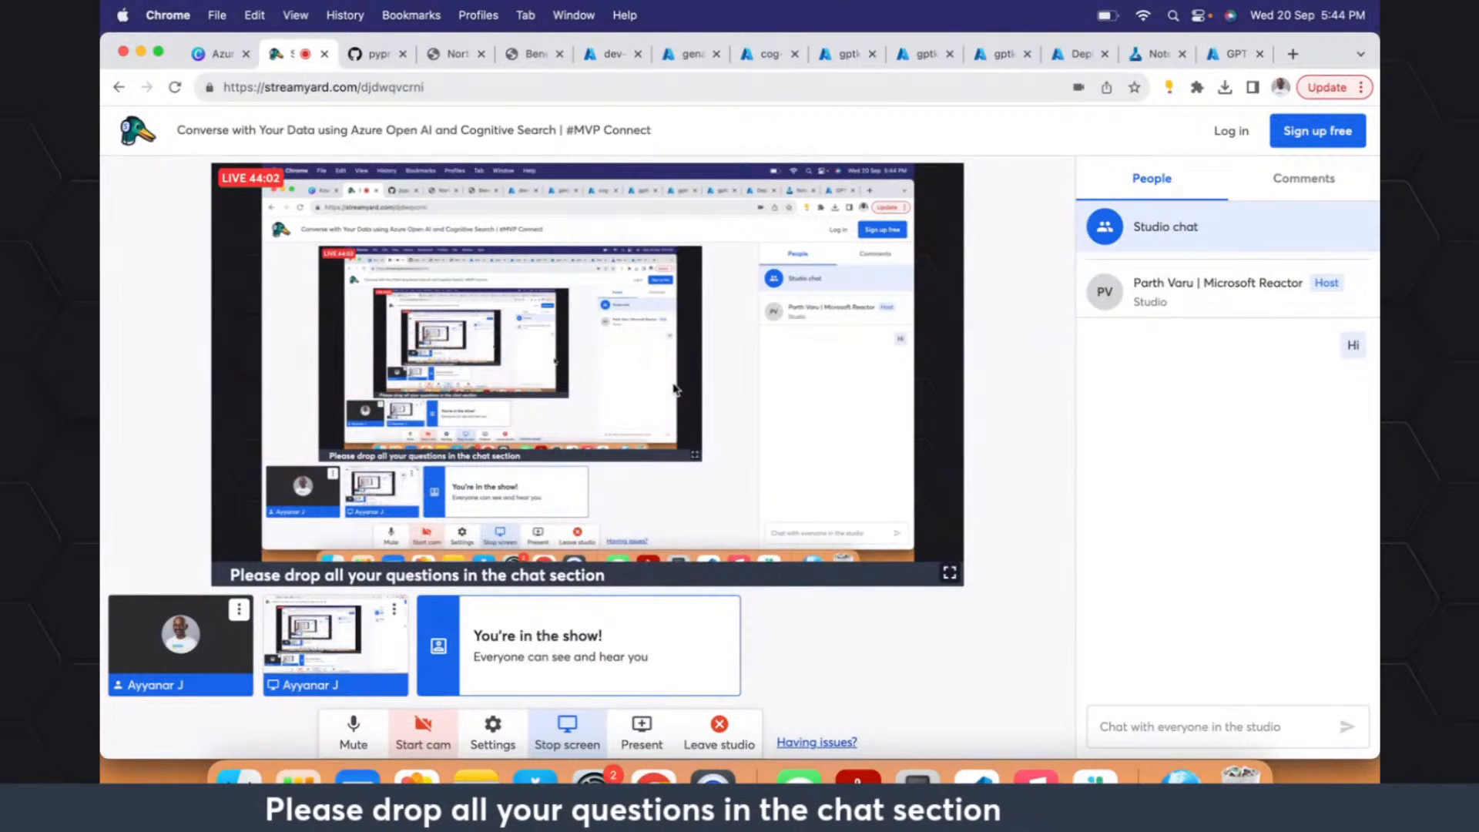
click(1278, 181)
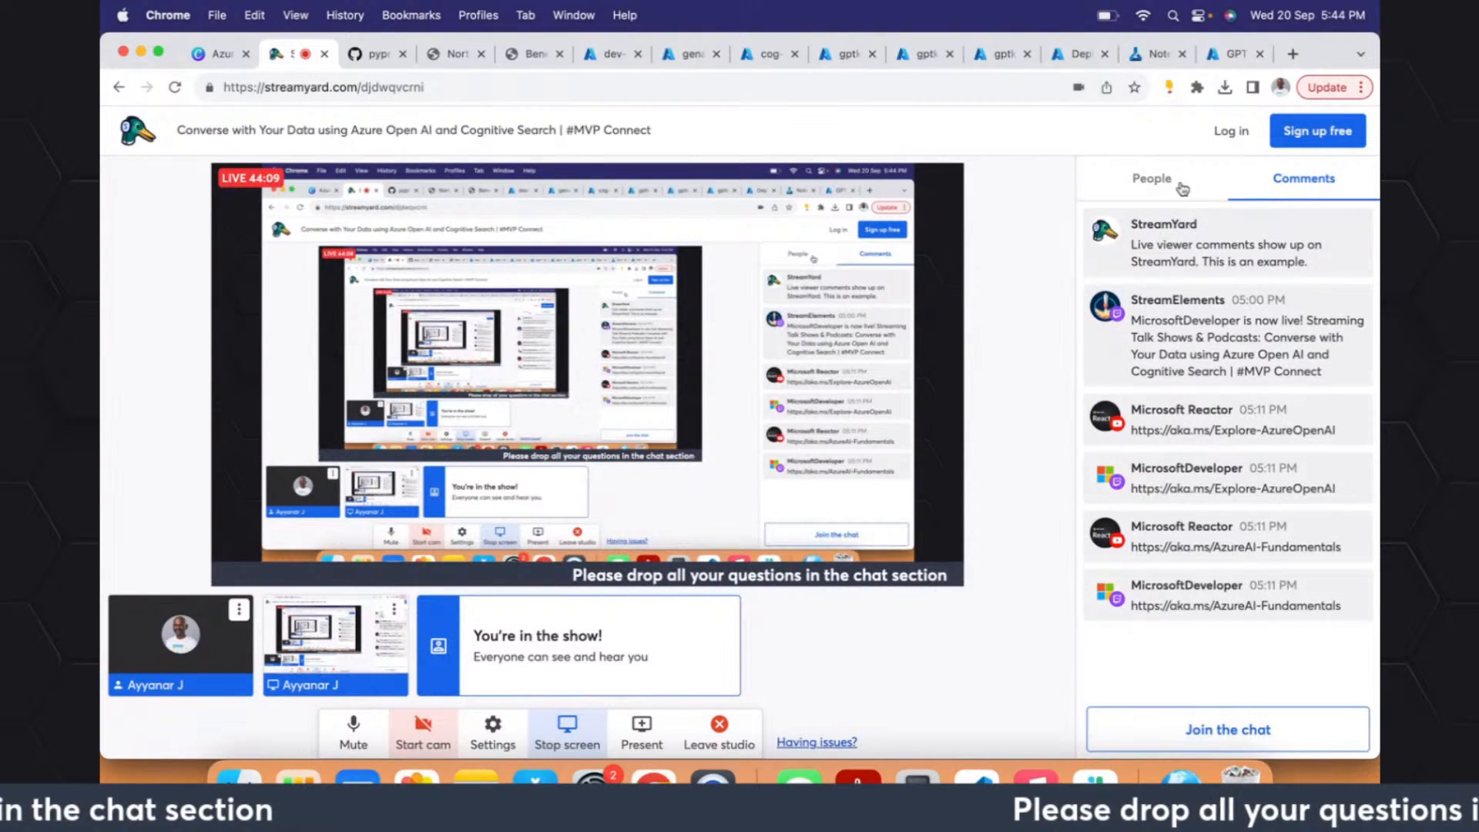